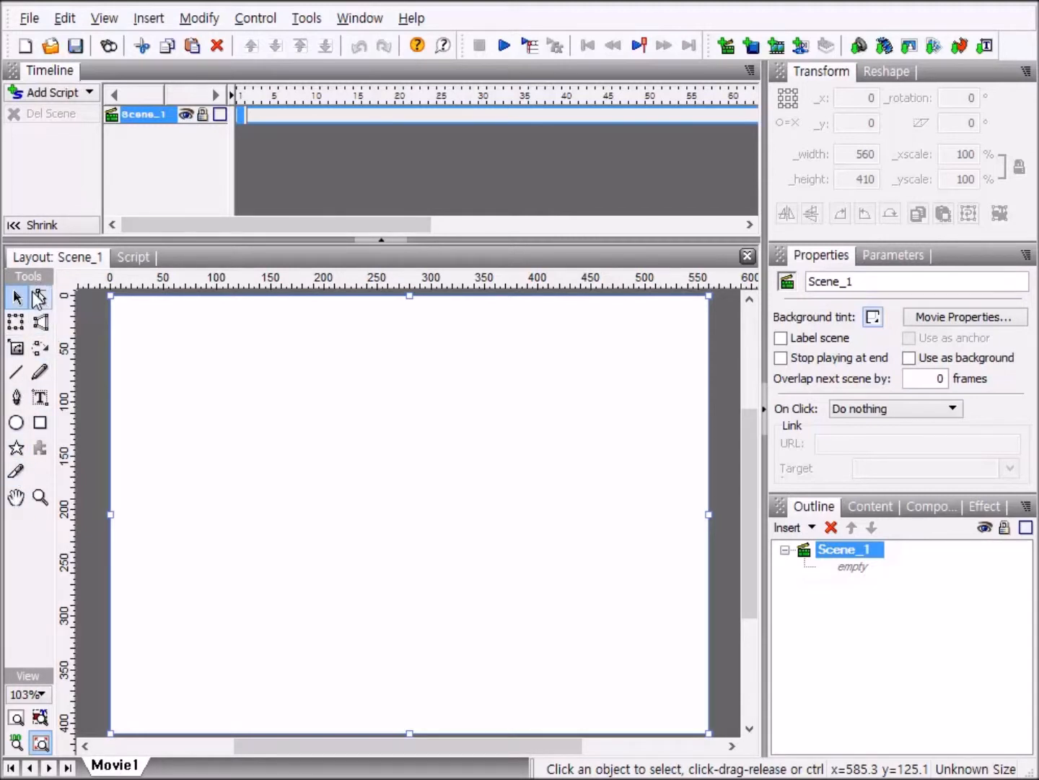
Step: Draw a square of about 205 by 205 just right of the stage centre and name it 네모
{"action": "left_click", "coordinate": [42, 426]}
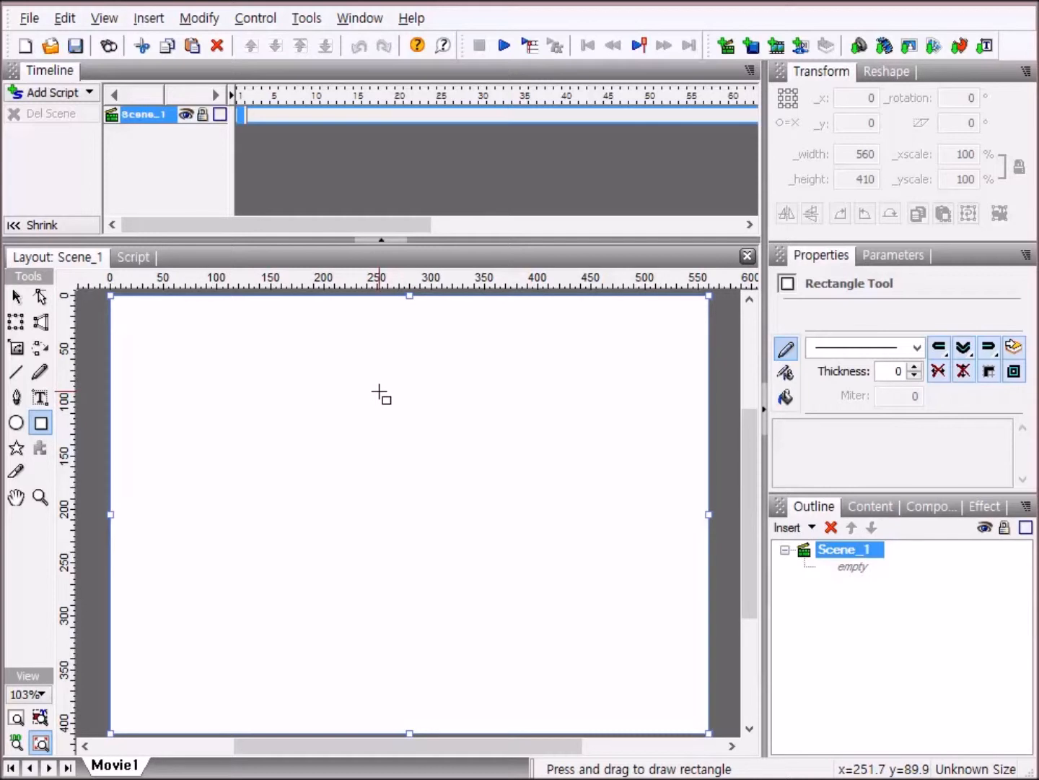
{"action": "left_click_drag", "start_coordinate": [379, 392], "coordinate": [560, 614]}
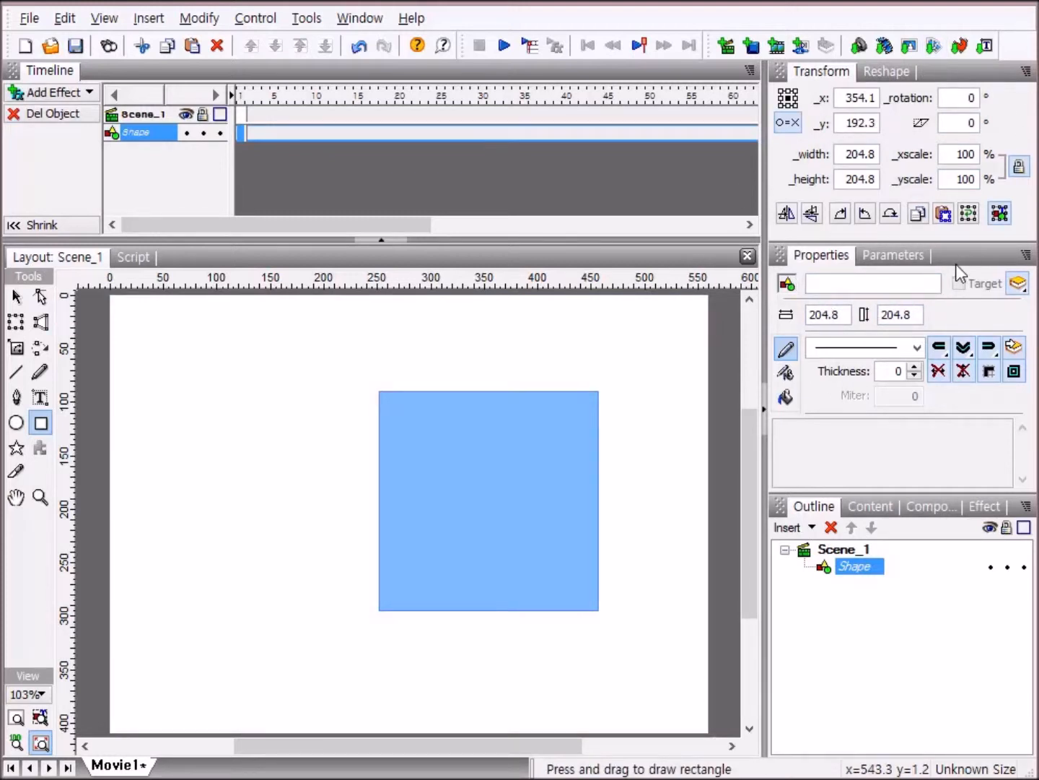
{"action": "left_click", "coordinate": [855, 283]}
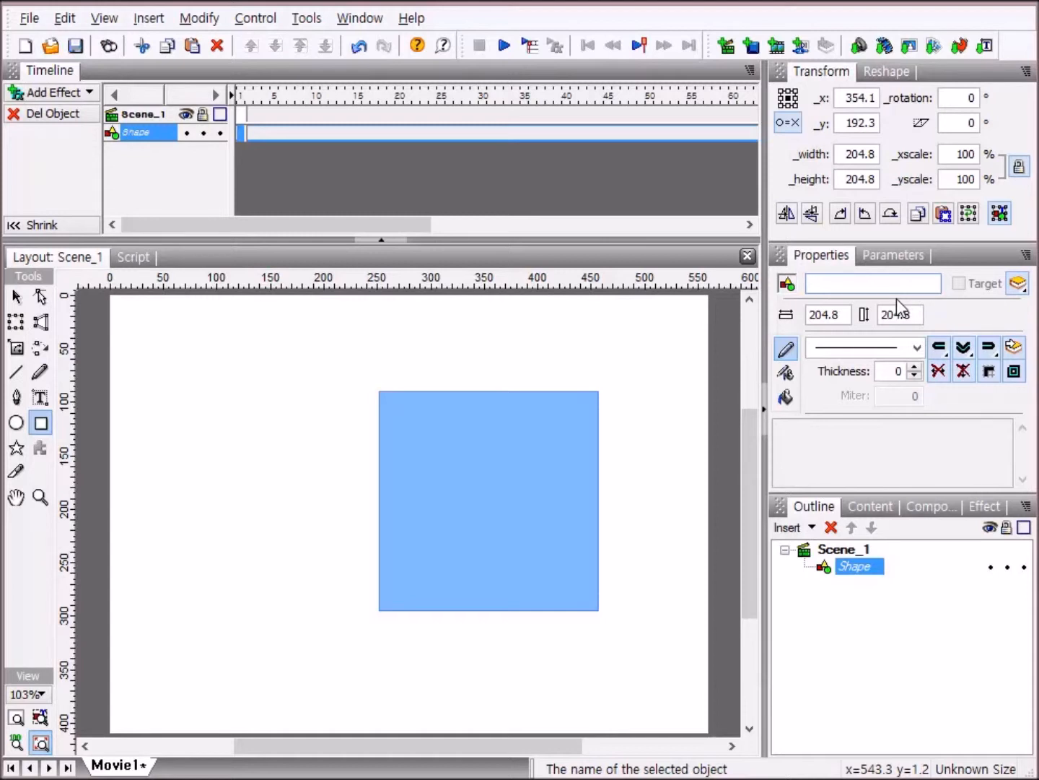
{"action": "type", "text": "넴"}
{"action": "type", "text": "모"}
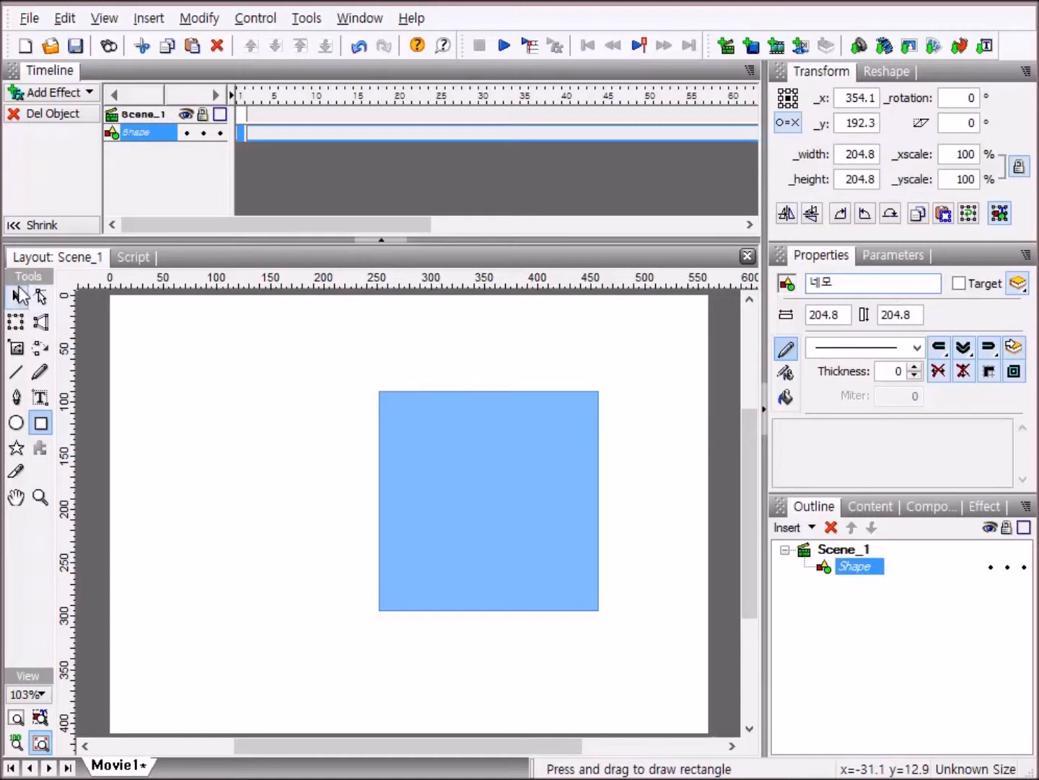
Step: Draw a circle of about 141 by 141 to the left of the square and name it 동그라미
{"action": "left_click", "coordinate": [16, 426]}
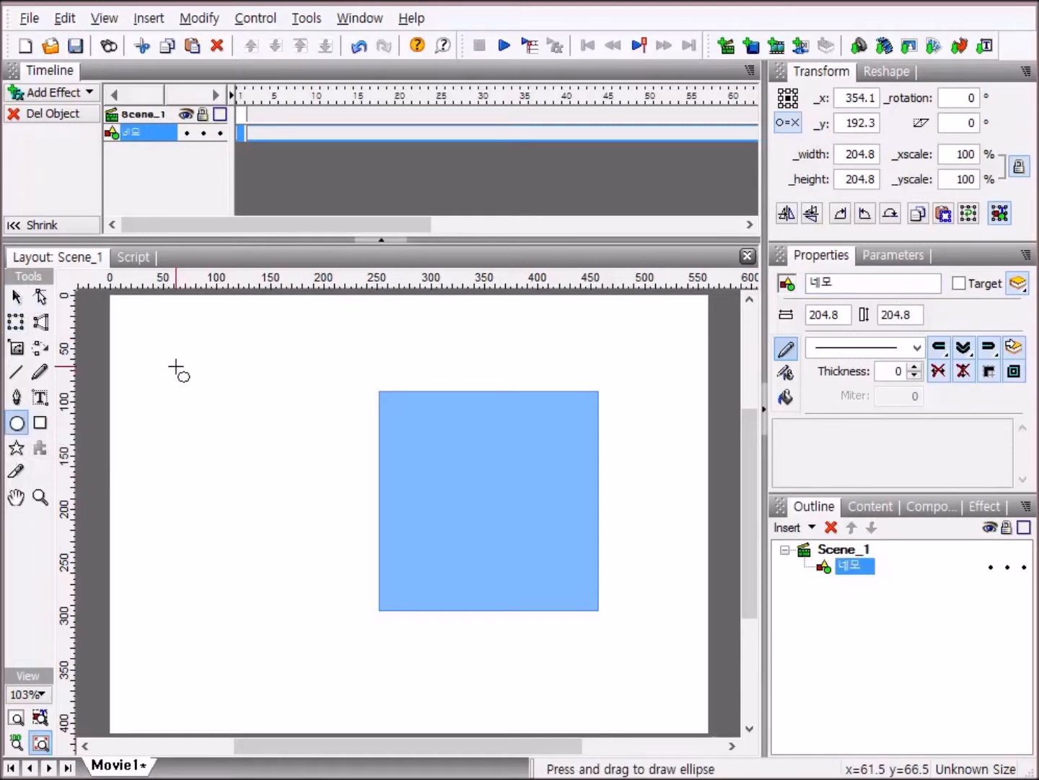
{"action": "left_click_drag", "start_coordinate": [176, 368], "coordinate": [280, 518]}
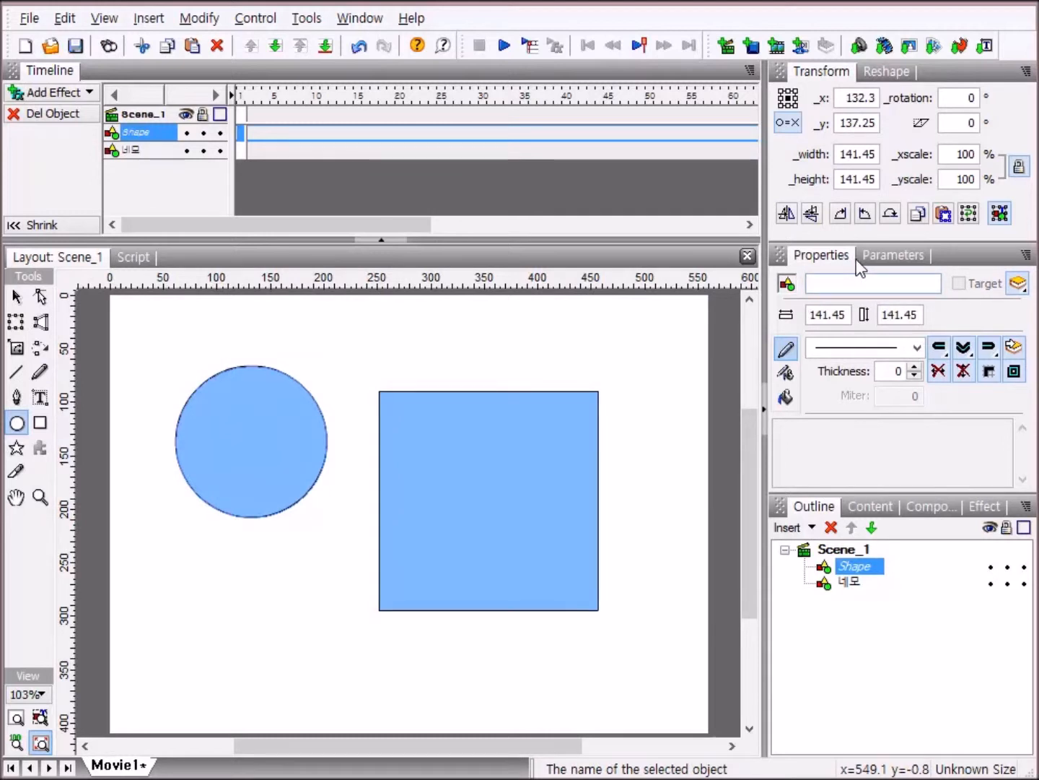
{"action": "type", "text": "ㄷㅗㅇㄱㅡㄹㅏㅁㅣ"}
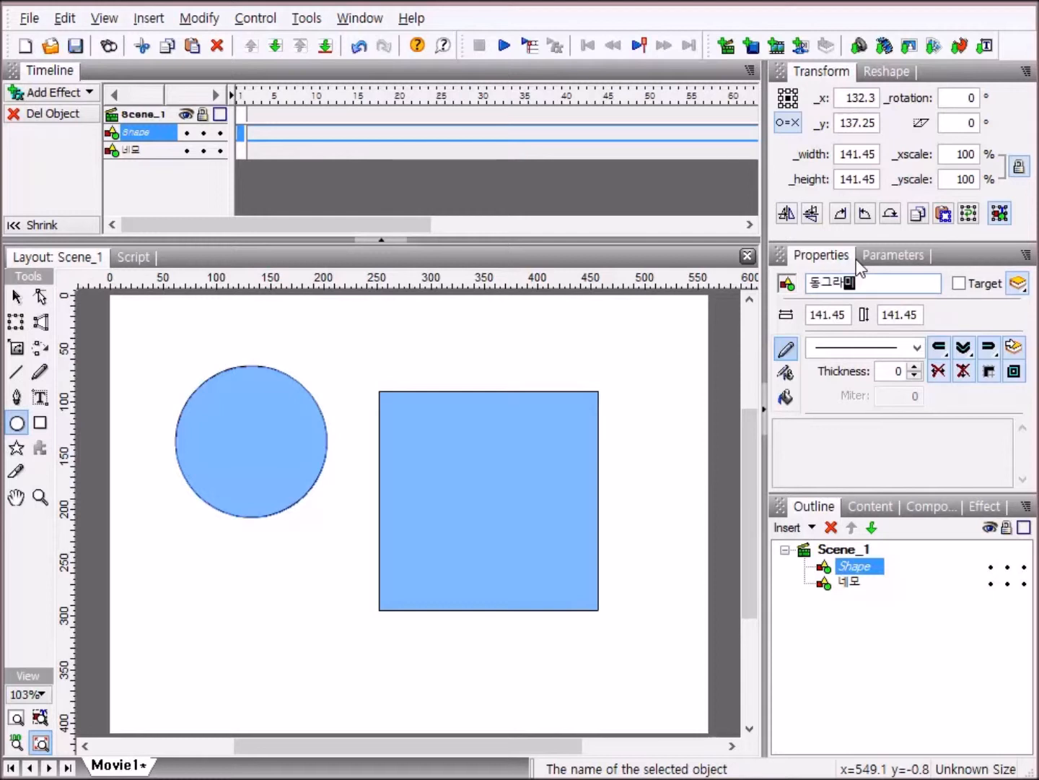
{"action": "key", "text": "Return"}
Step: Move the circle over the square's upper-left corner and group both shapes as a Group
{"action": "left_click", "coordinate": [17, 295]}
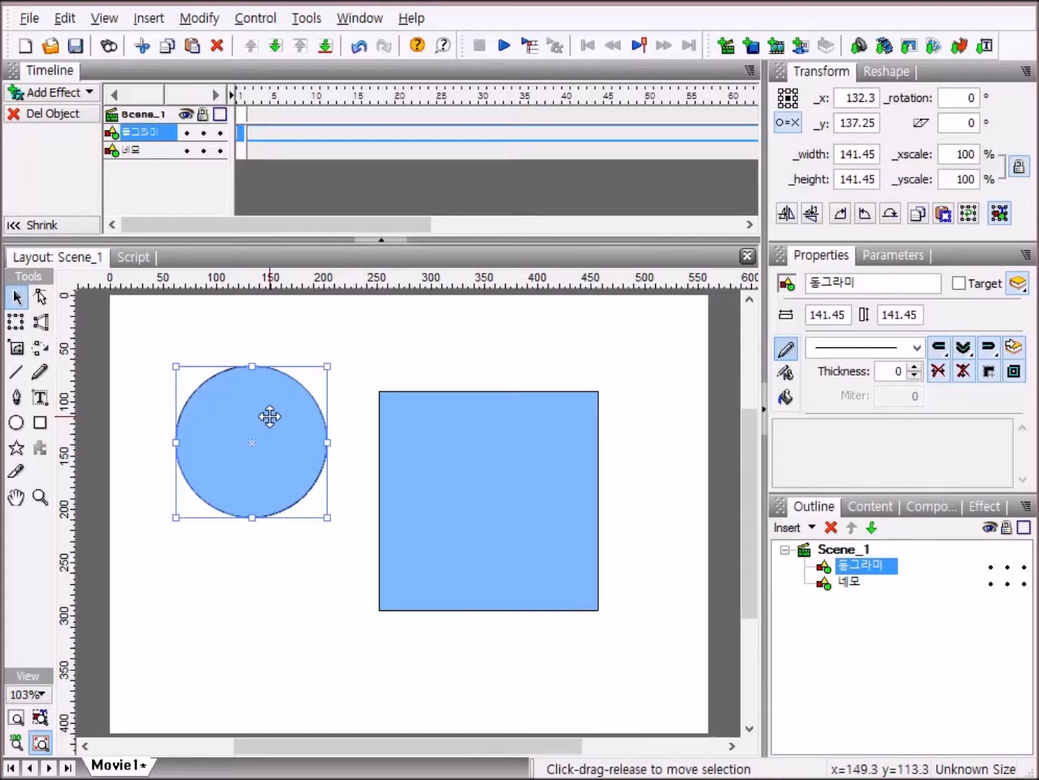
{"action": "left_click_drag", "start_coordinate": [270, 417], "coordinate": [392, 364]}
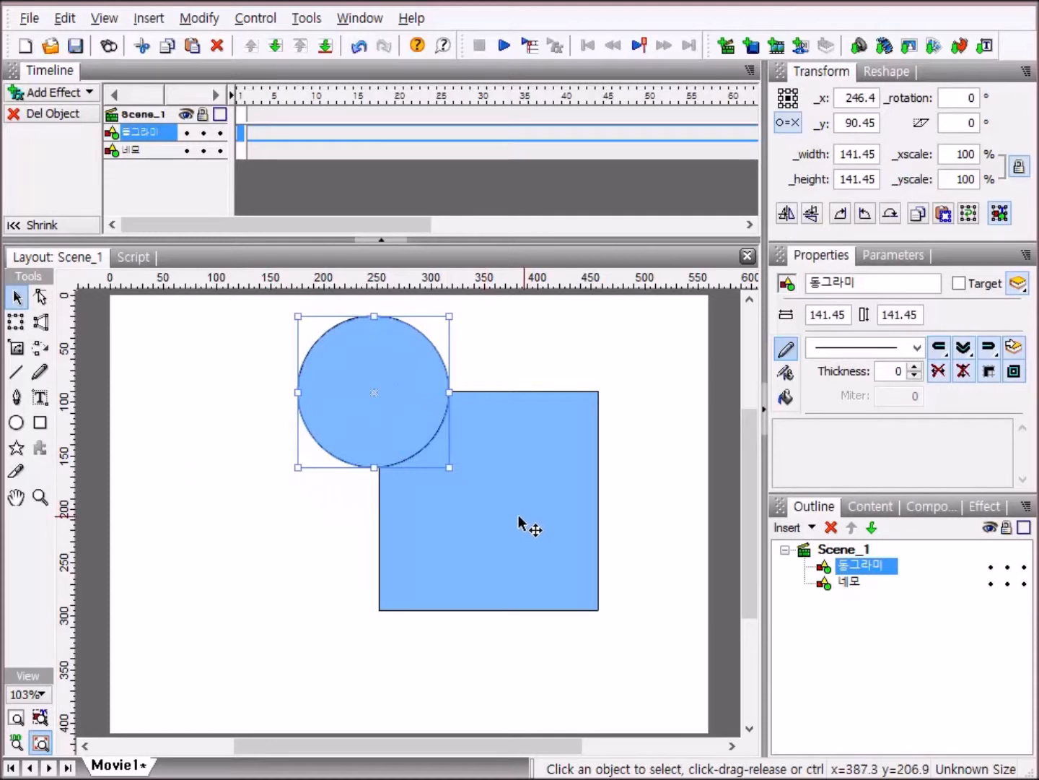
{"action": "left_click_drag", "start_coordinate": [223, 329], "coordinate": [647, 667]}
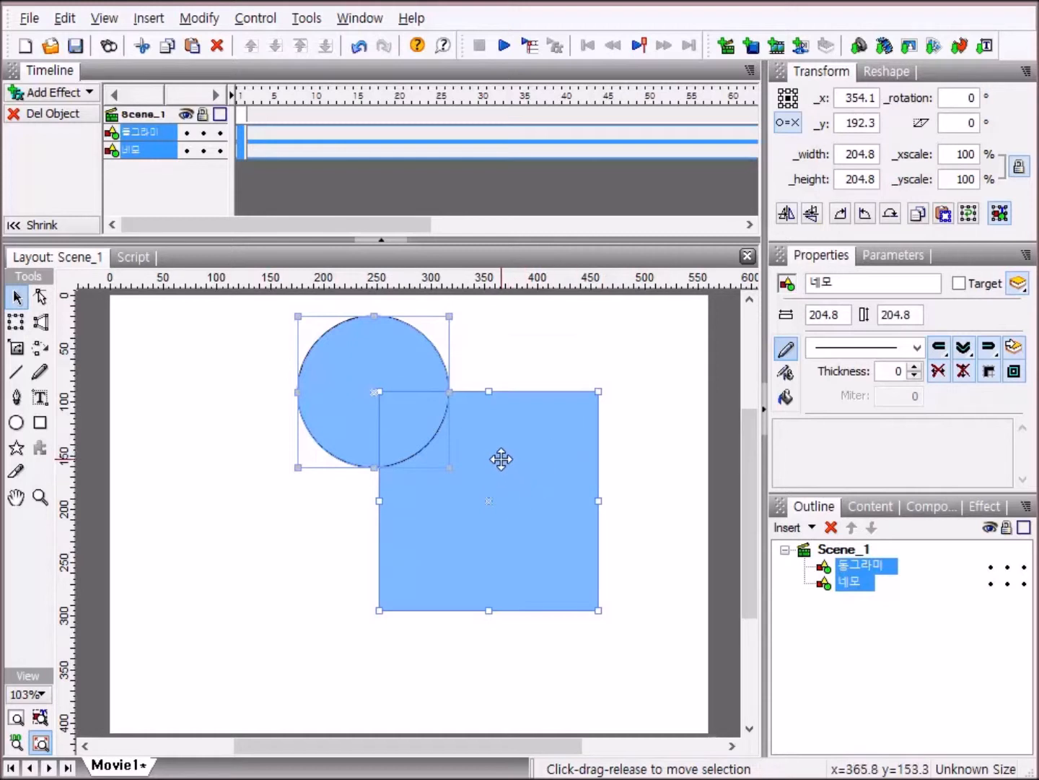
{"action": "right_click", "coordinate": [427, 565]}
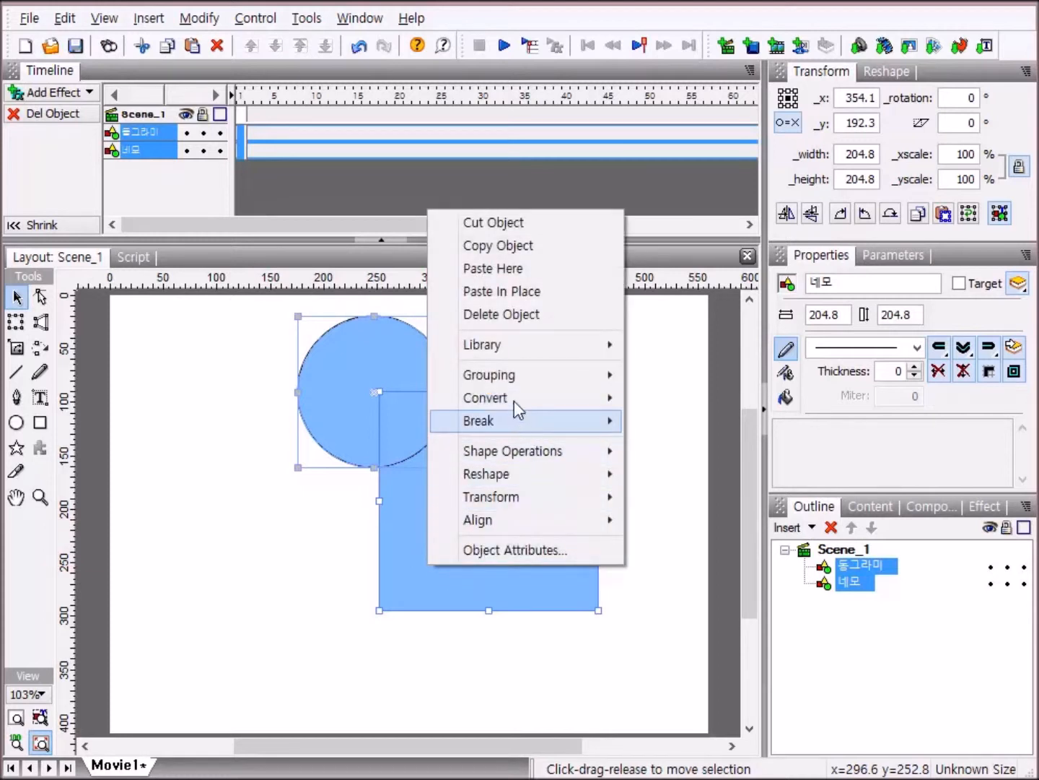
{"action": "mouse_move", "coordinate": [552, 374]}
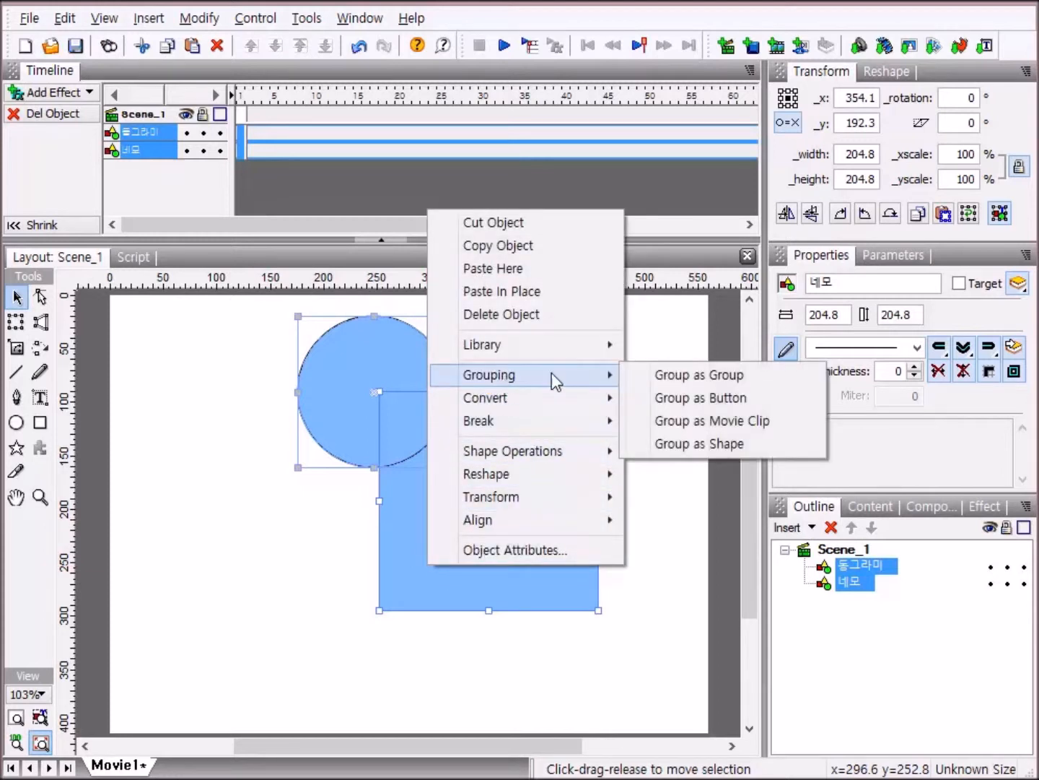
{"action": "left_click", "coordinate": [760, 383]}
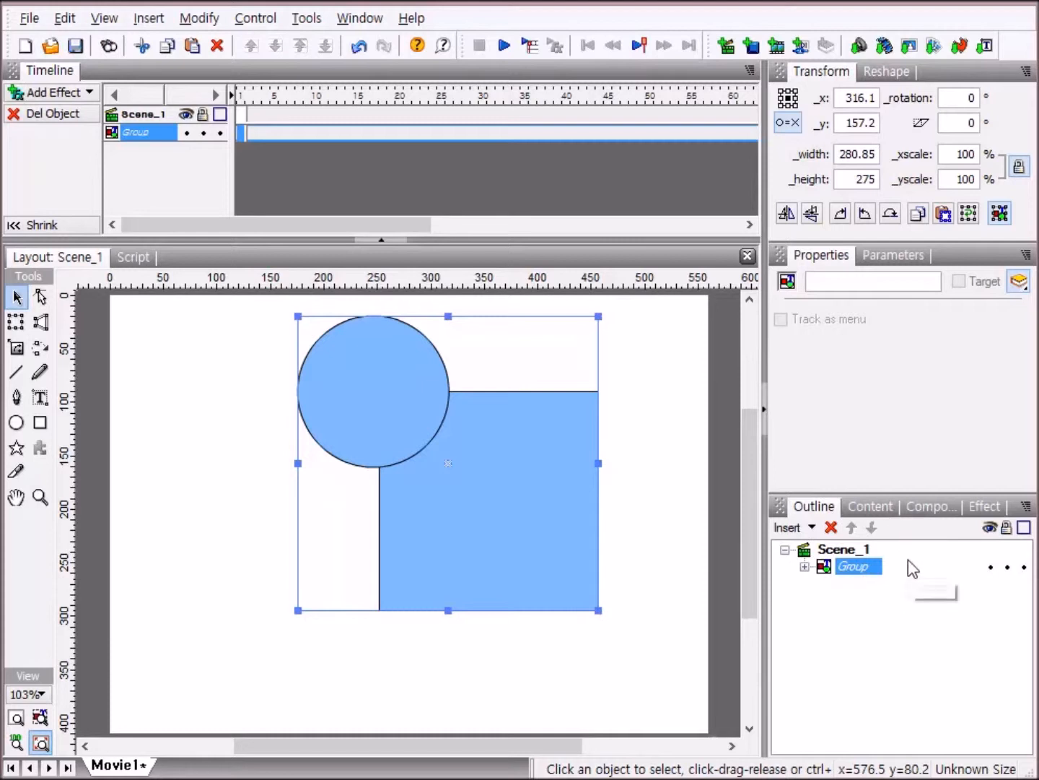
Step: Inspect the group's members in the outline and ungroup the circle and square
{"action": "left_click", "coordinate": [805, 569]}
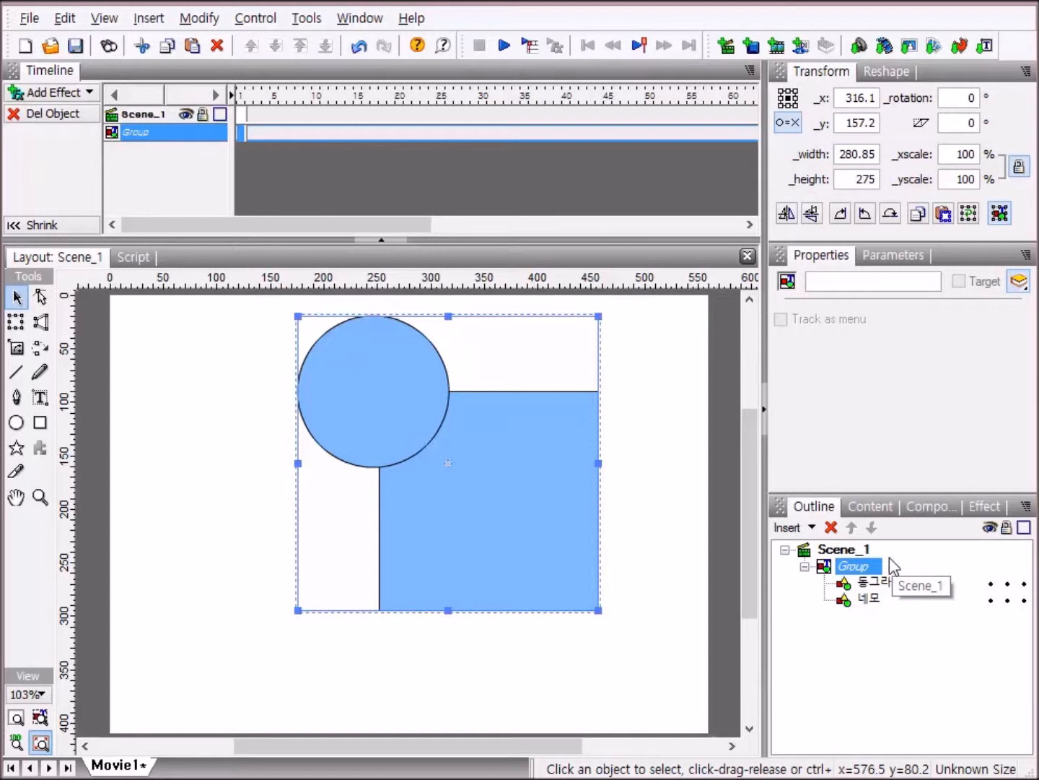
{"action": "left_click", "coordinate": [805, 567]}
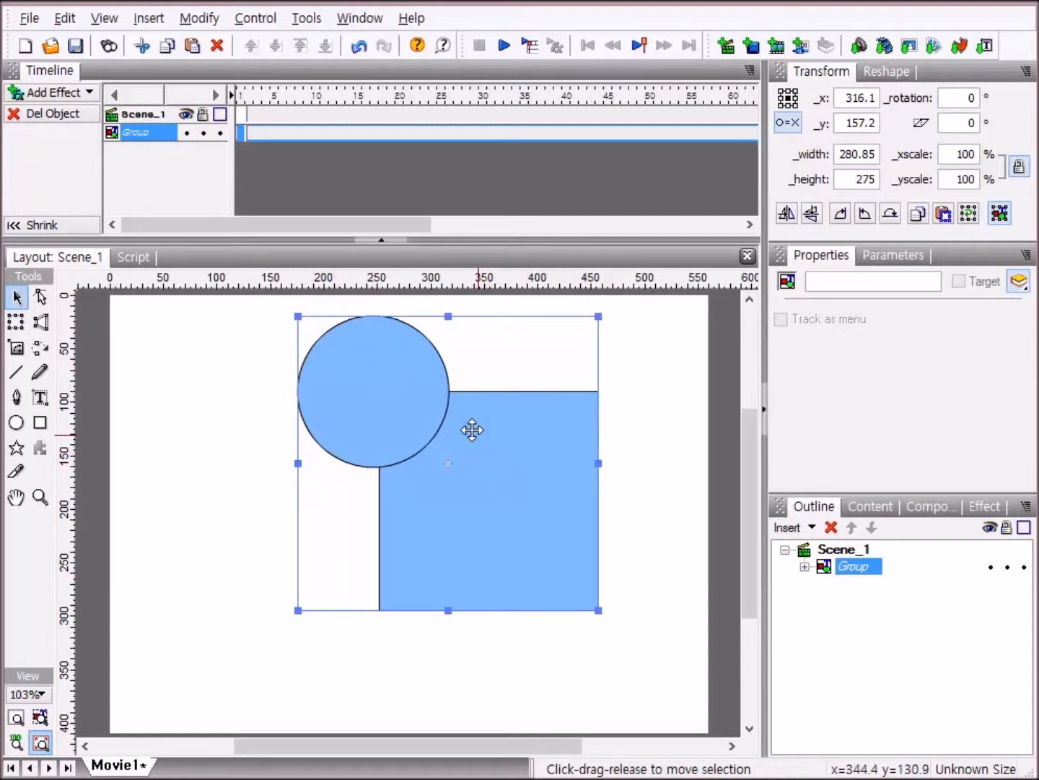
{"action": "right_click", "coordinate": [402, 407]}
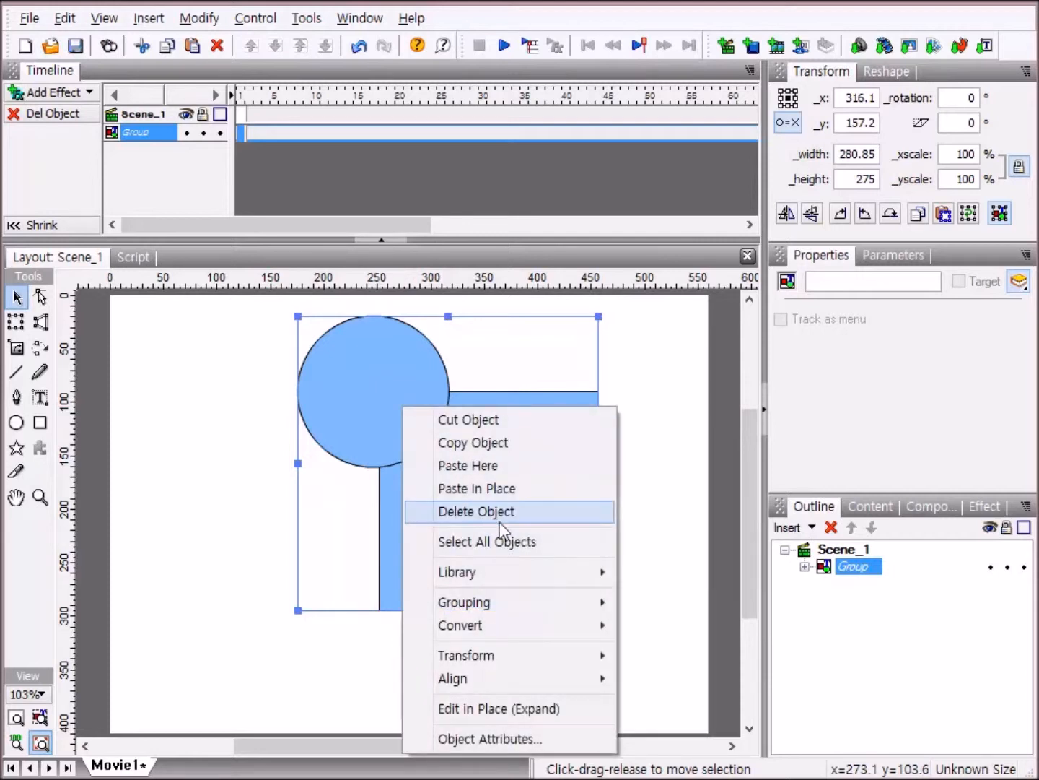
{"action": "mouse_move", "coordinate": [478, 601]}
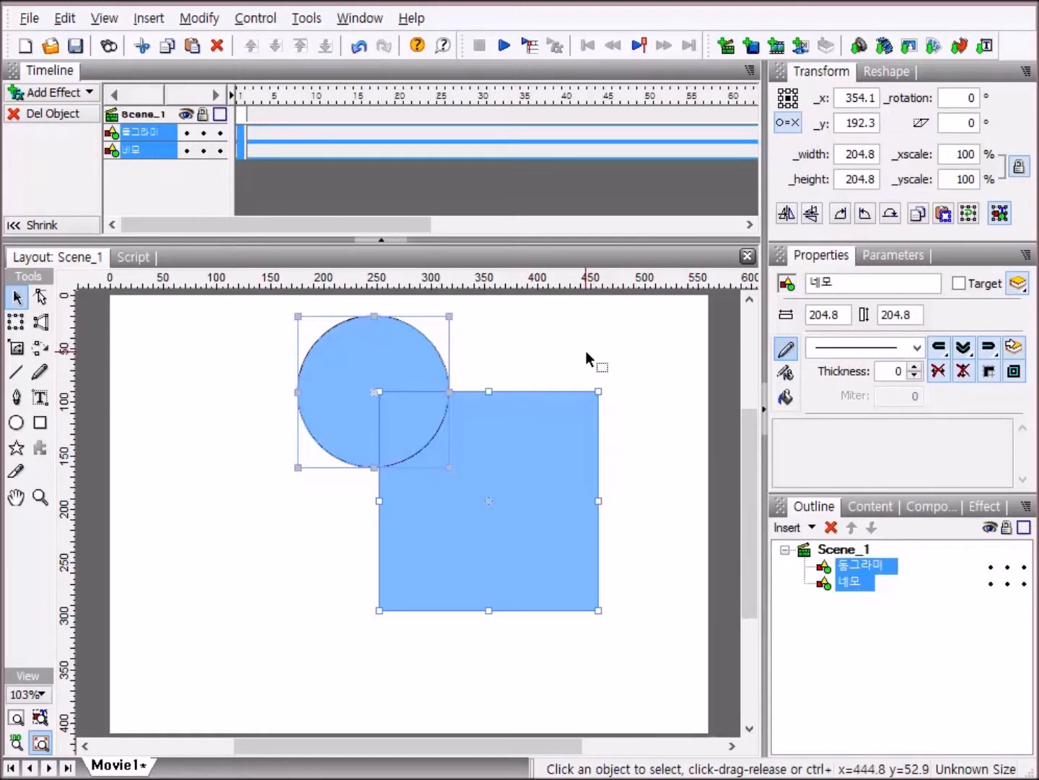
Step: Pull the circle away from the square, and place it back overlapping the square's upper-left corner
{"action": "left_click", "coordinate": [503, 353]}
{"action": "left_click_drag", "start_coordinate": [388, 376], "coordinate": [251, 385]}
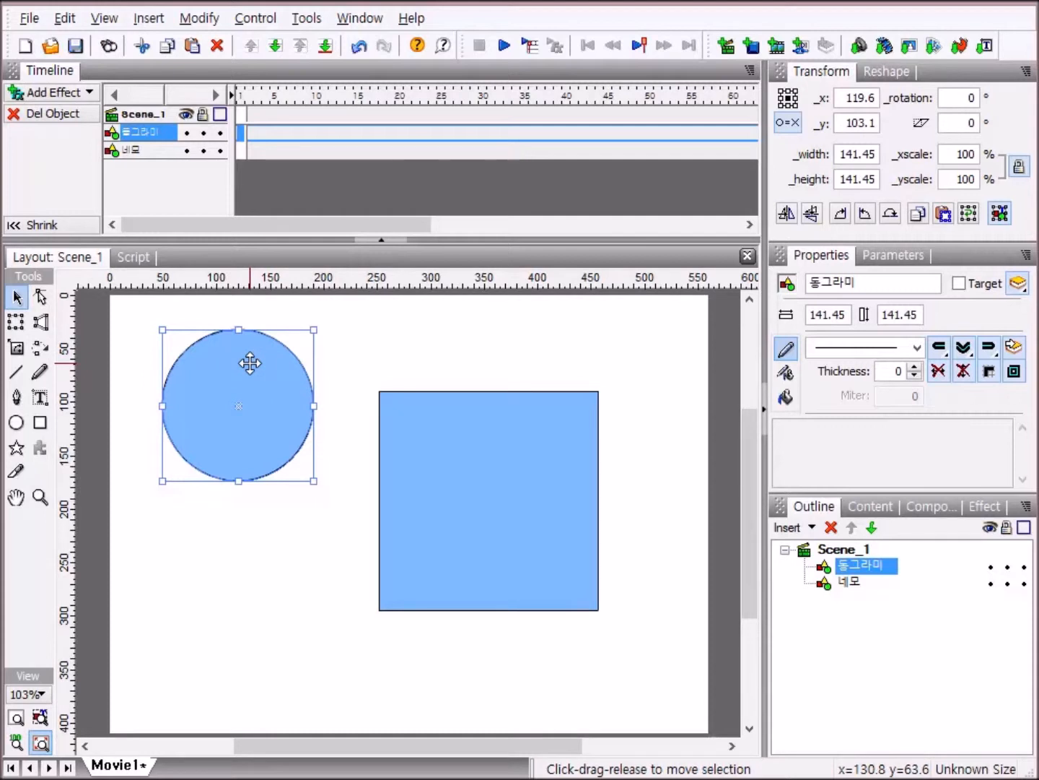
{"action": "left_click_drag", "start_coordinate": [249, 363], "coordinate": [387, 352]}
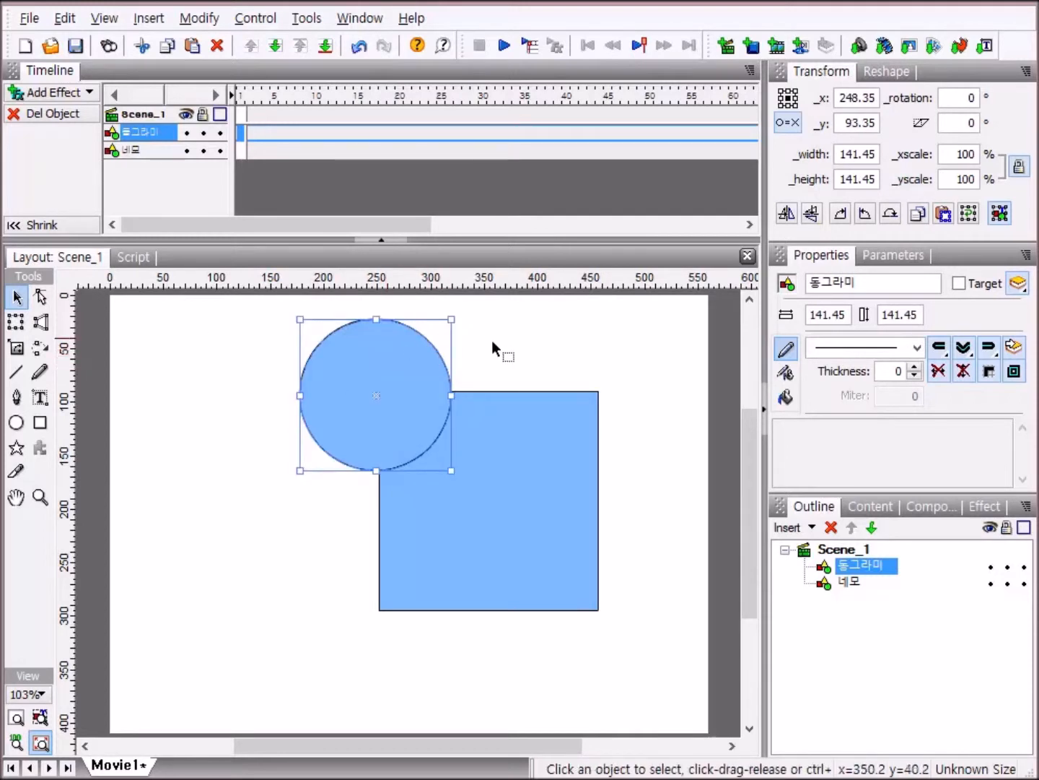
{"action": "left_click", "coordinate": [202, 339]}
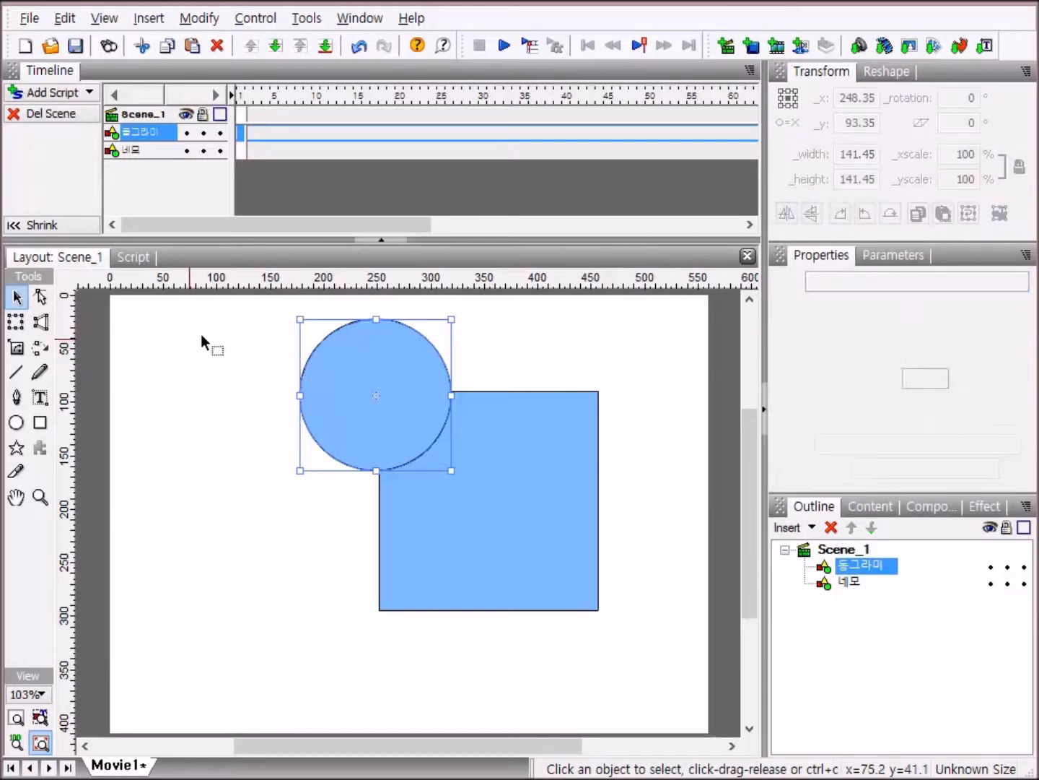
{"action": "left_click", "coordinate": [400, 373]}
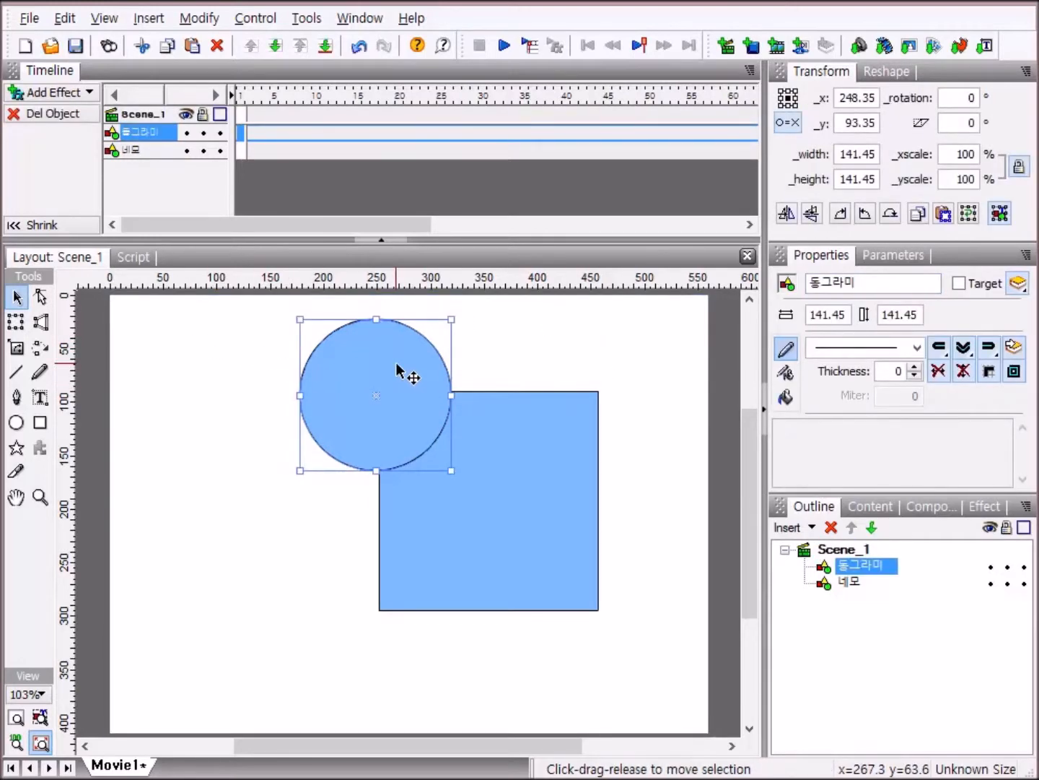
{"action": "left_click", "coordinate": [514, 507], "text": "ctrl"}
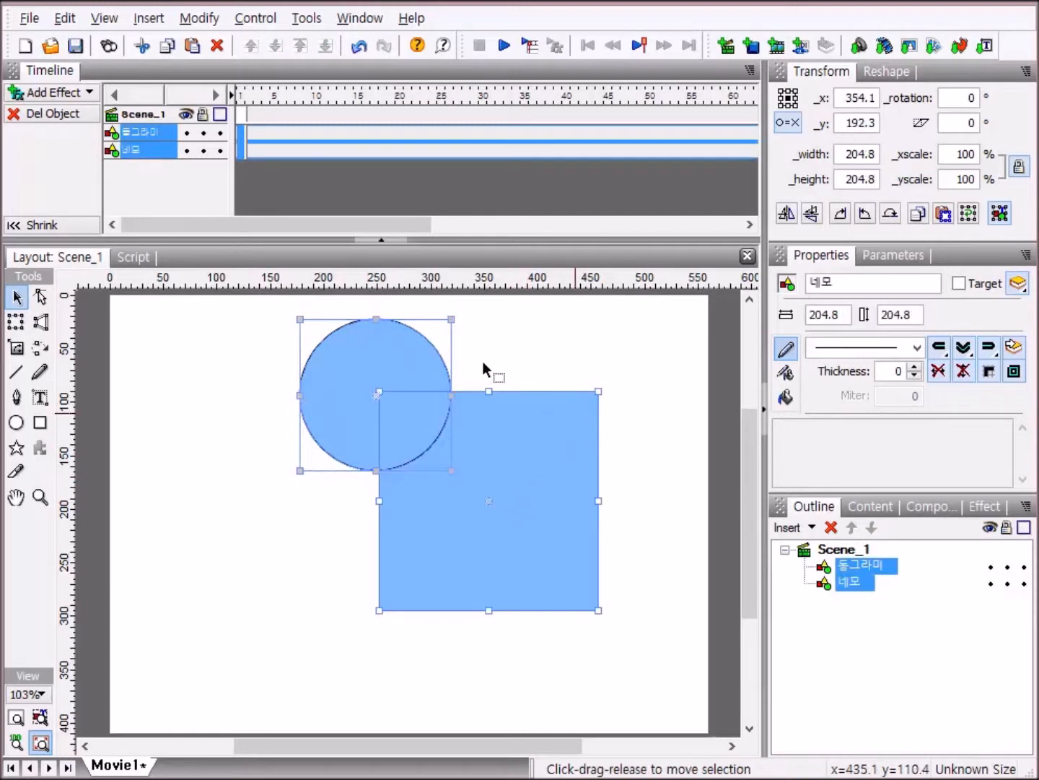
{"action": "right_click", "coordinate": [450, 520]}
{"action": "mouse_move", "coordinate": [599, 408]}
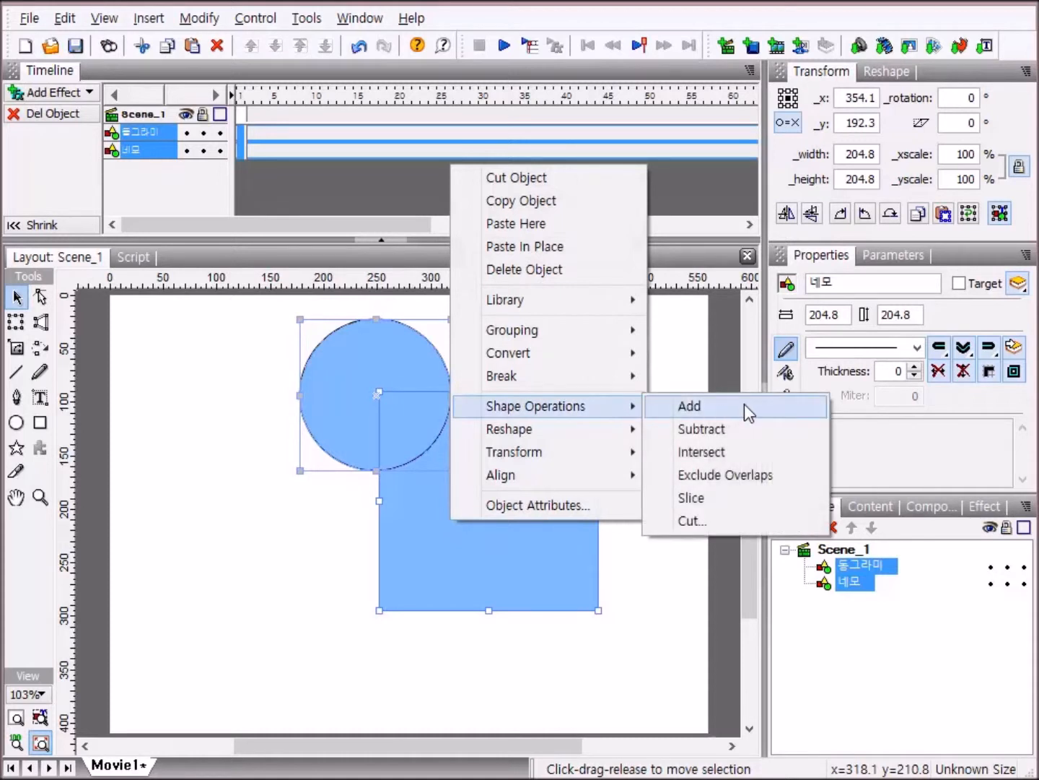
{"action": "left_click", "coordinate": [660, 578]}
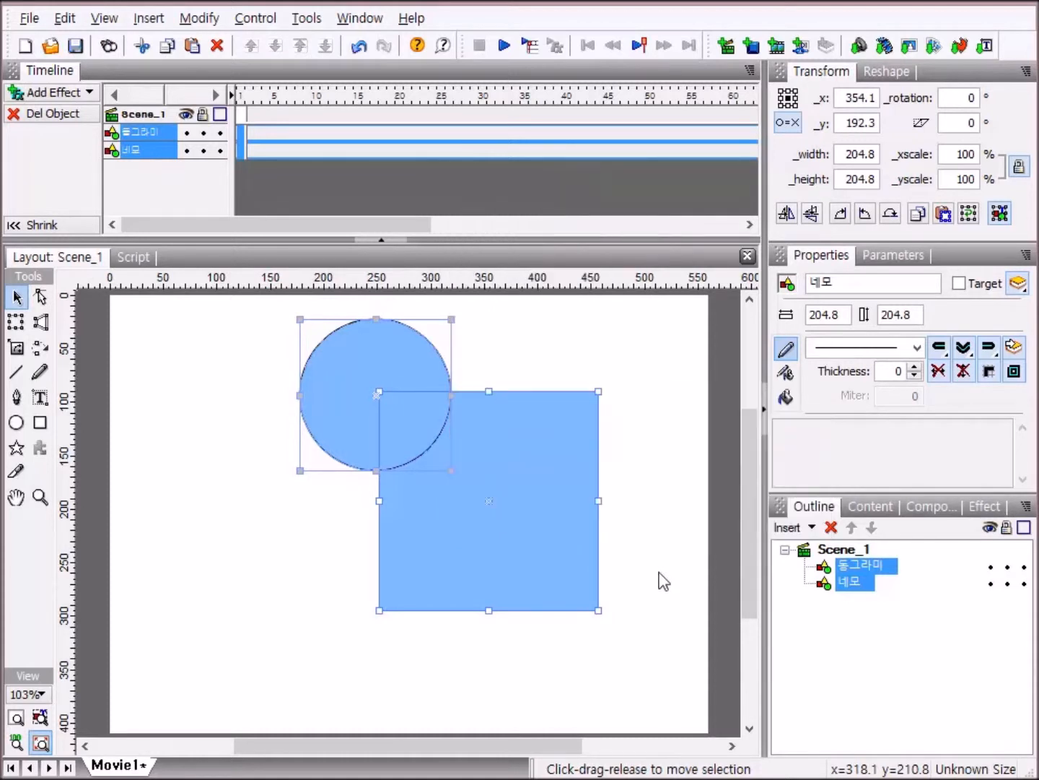
Step: Merge the overlapping circle and square into one shape with the Add shape operation
{"action": "left_click_drag", "start_coordinate": [217, 353], "coordinate": [676, 598]}
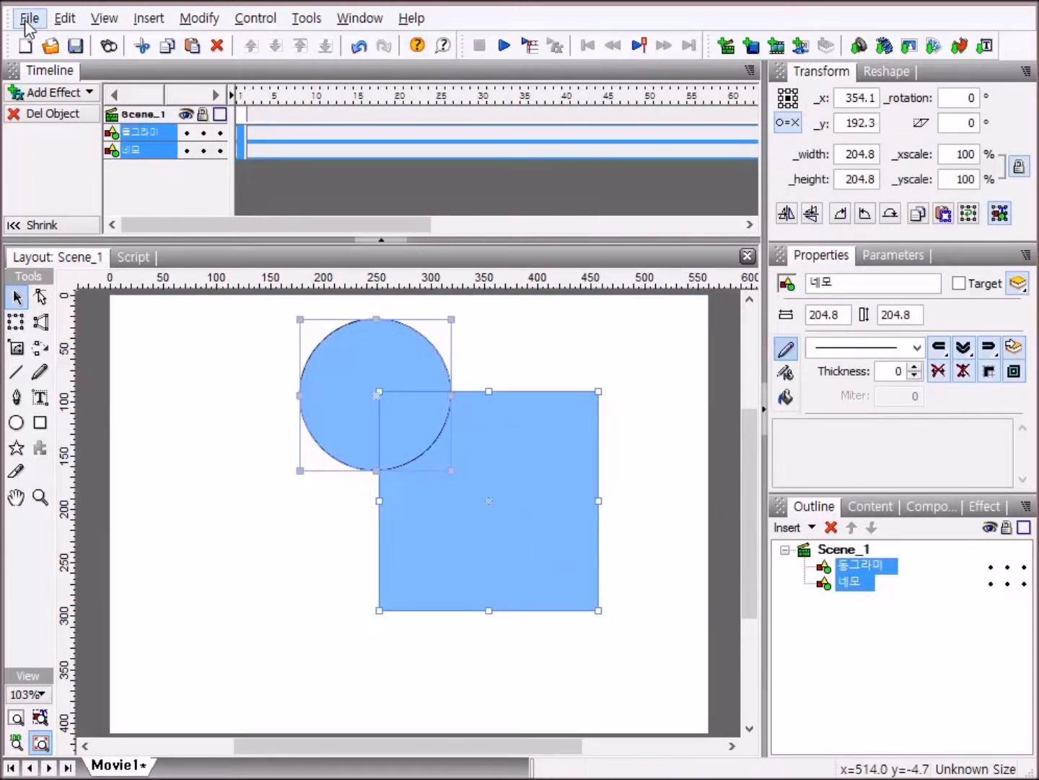
{"action": "left_click", "coordinate": [197, 20]}
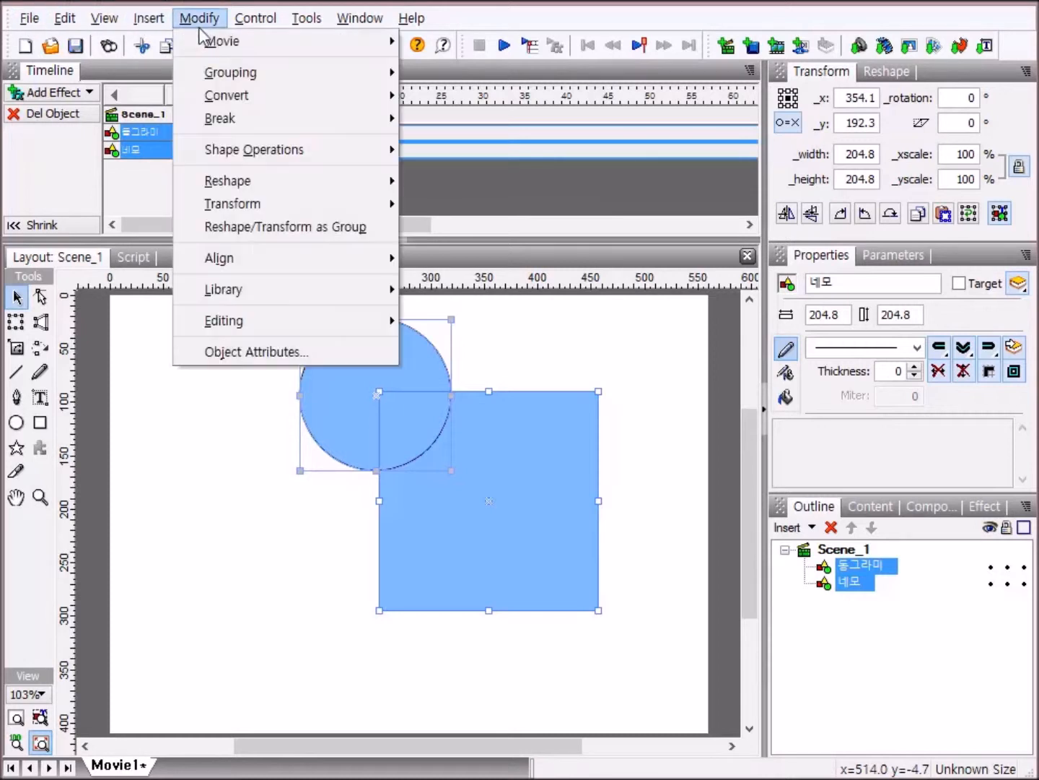
{"action": "mouse_move", "coordinate": [263, 160]}
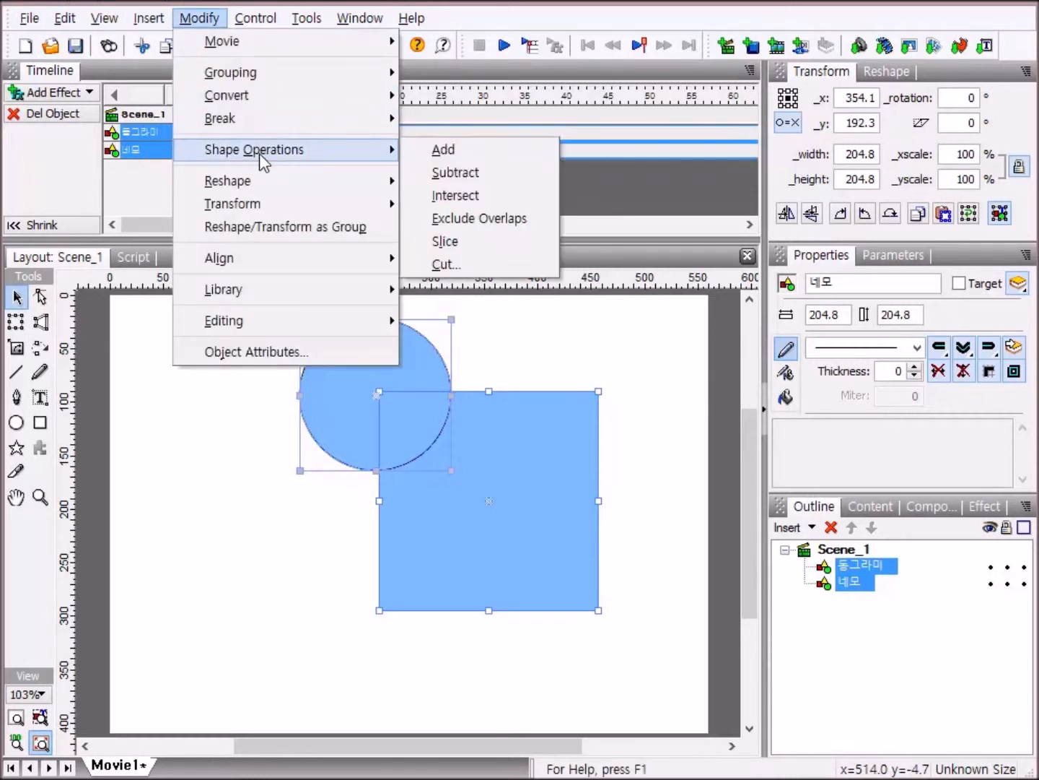
{"action": "left_click", "coordinate": [512, 160]}
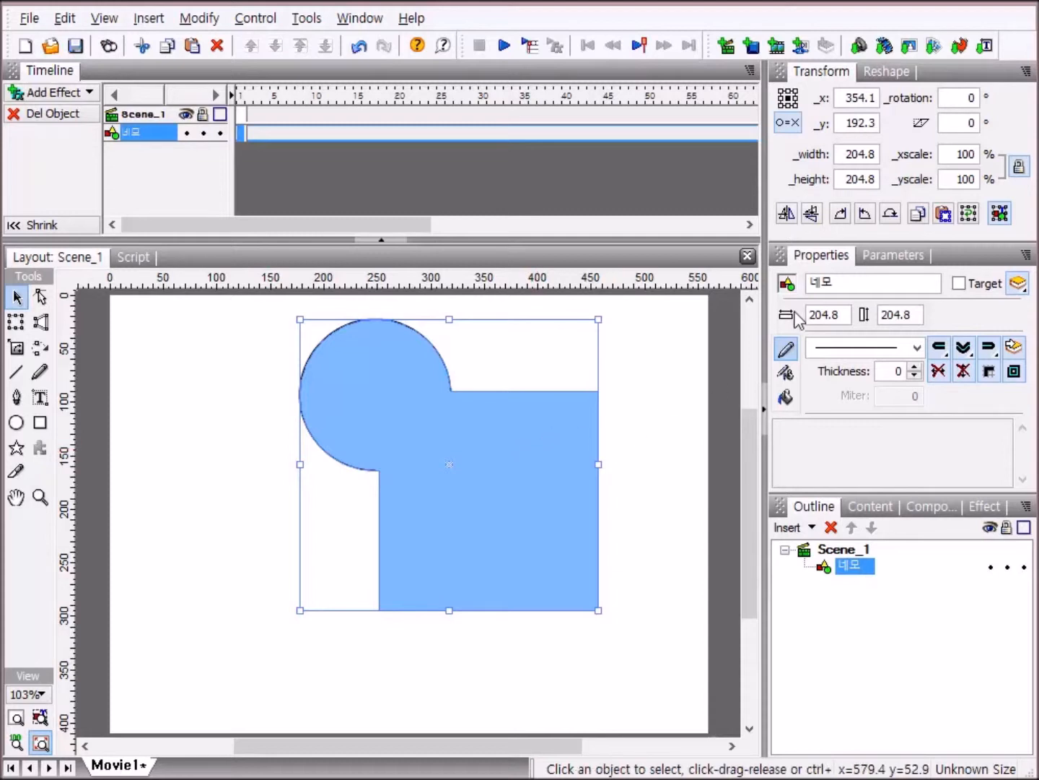
Step: Delete the merged shape and draw a circle of about 231 by 231 near the middle of the empty stage
{"action": "left_click", "coordinate": [831, 528]}
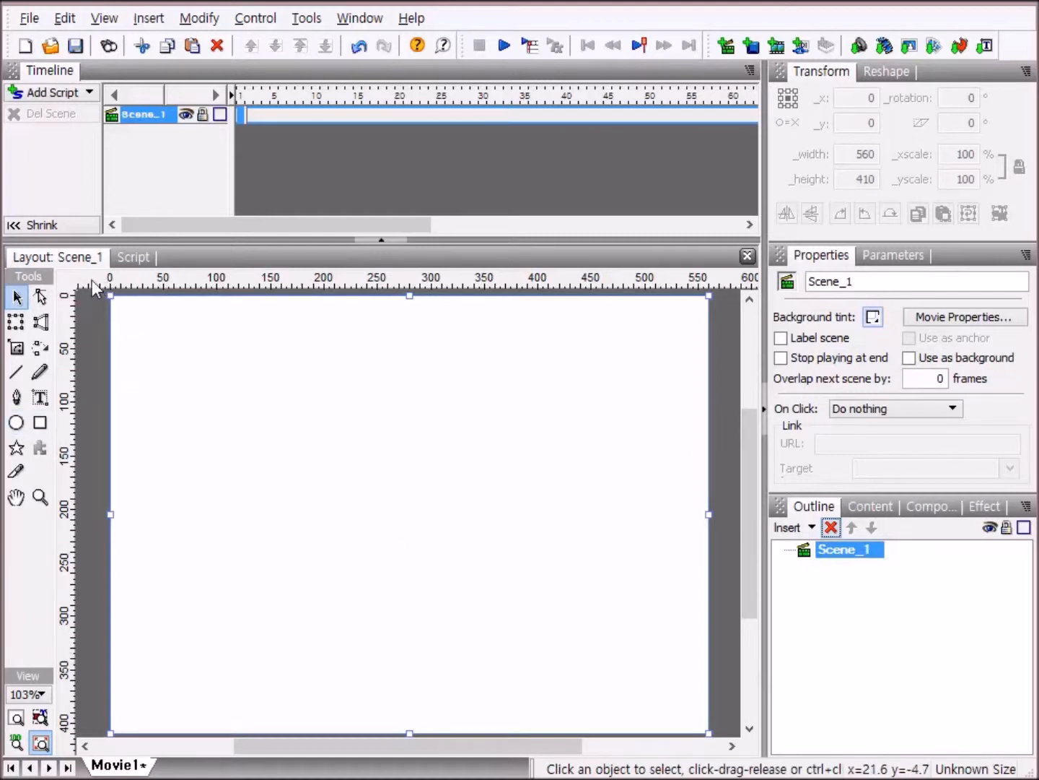
{"action": "left_click", "coordinate": [16, 424]}
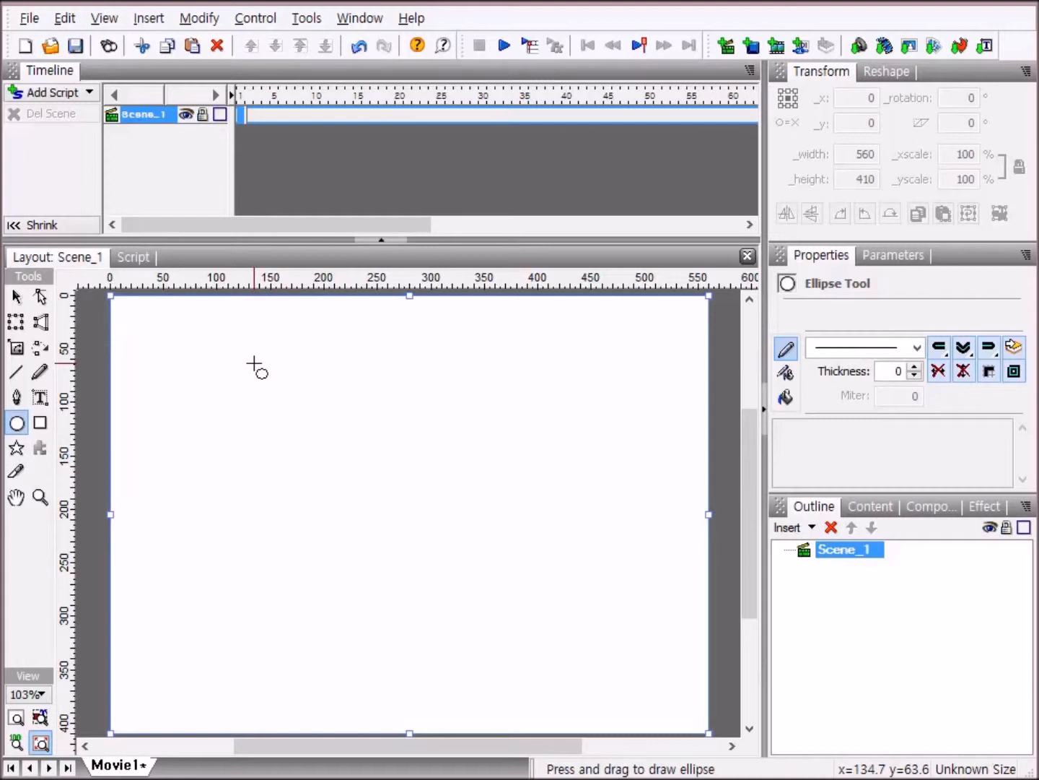
{"action": "left_click_drag", "start_coordinate": [253, 363], "coordinate": [500, 609]}
{"action": "left_click_drag", "start_coordinate": [406, 611], "coordinate": [410, 616]}
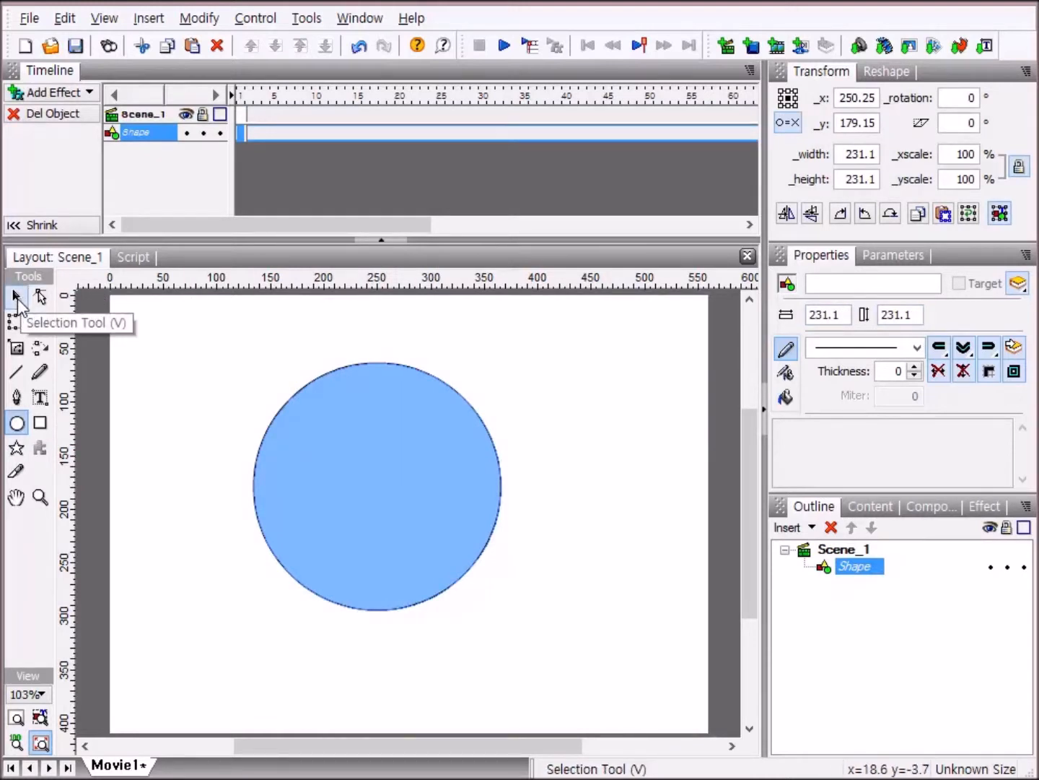
Step: Duplicate the circle slightly up and to the right so the two overlap, and select both circles
{"action": "left_click", "coordinate": [17, 297]}
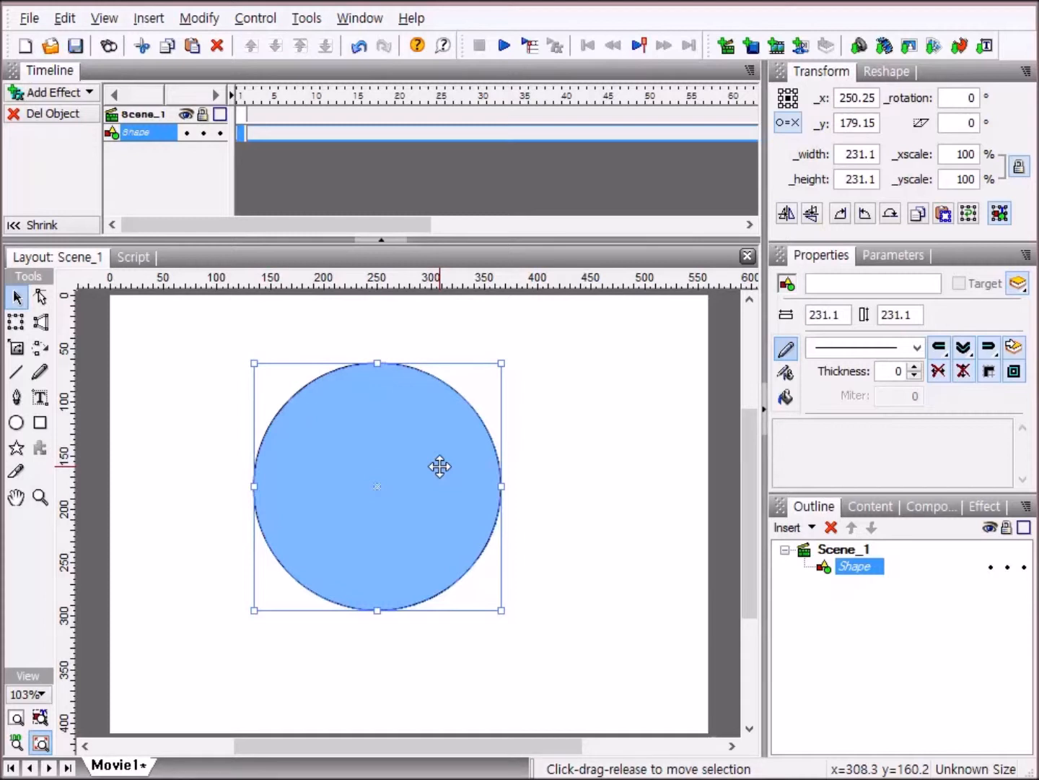
{"action": "left_click_drag", "start_coordinate": [440, 465], "coordinate": [489, 432]}
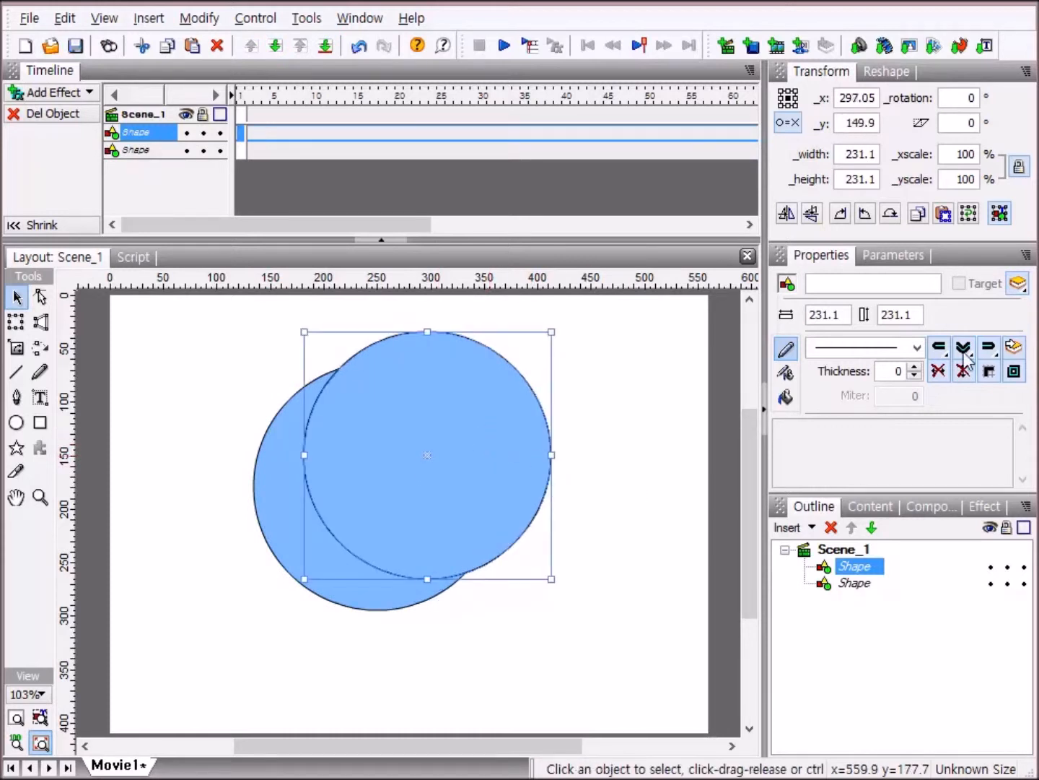
{"action": "left_click", "coordinate": [270, 460]}
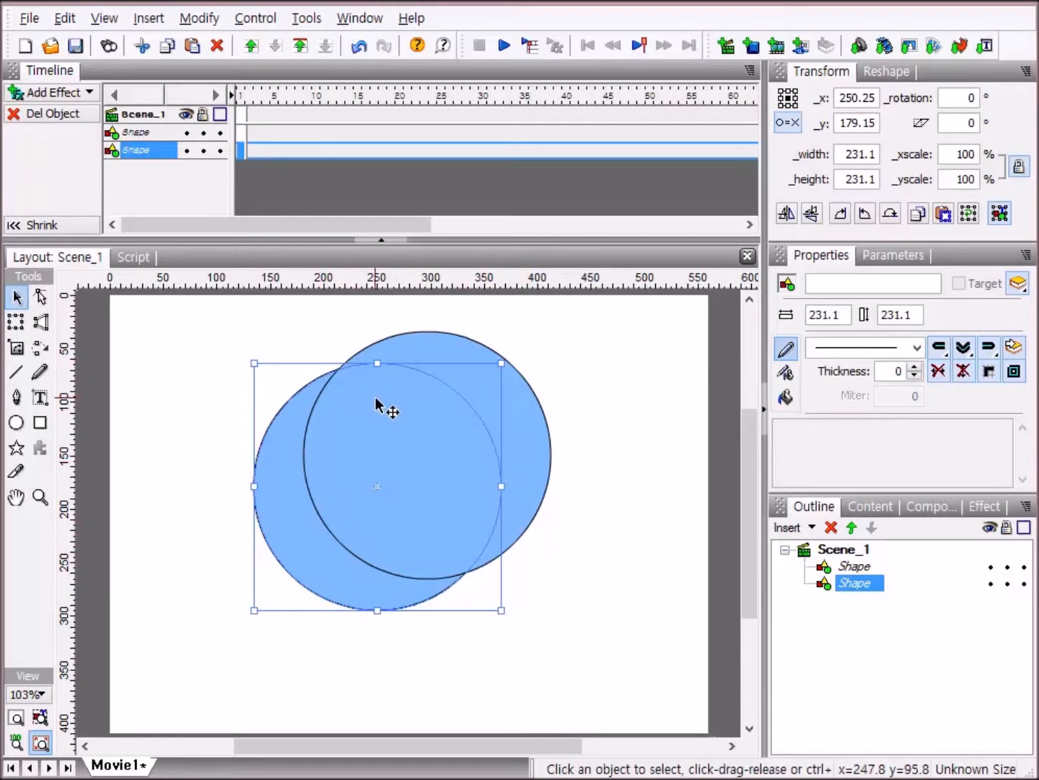
{"action": "left_click_drag", "start_coordinate": [193, 305], "coordinate": [622, 671]}
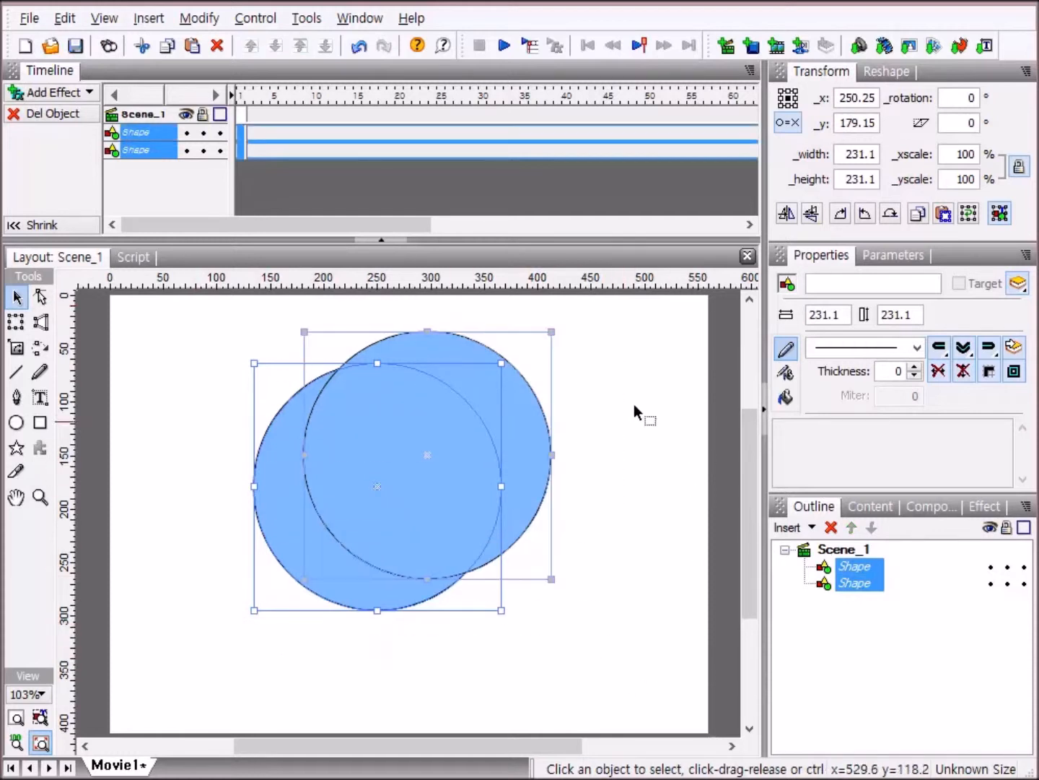
Step: Subtract the upper circle from the lower one with the Subtract shape operation to leave a crescent, and deselect it
{"action": "right_click", "coordinate": [406, 550]}
{"action": "mouse_move", "coordinate": [498, 422]}
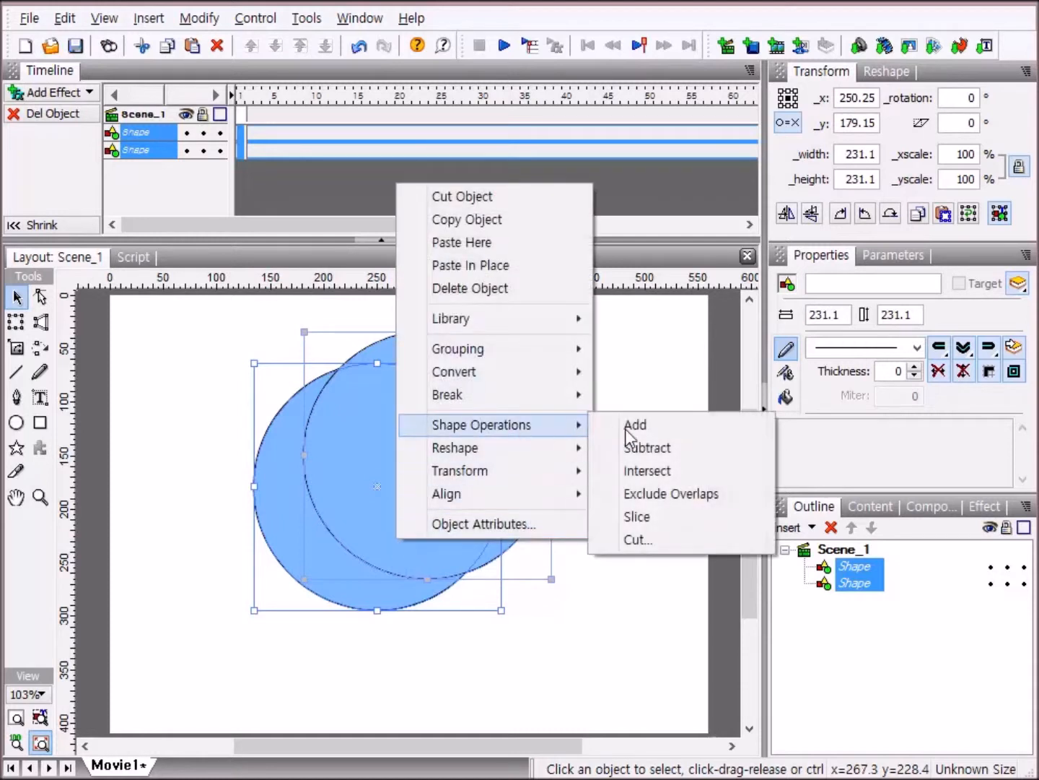
{"action": "left_click", "coordinate": [700, 463]}
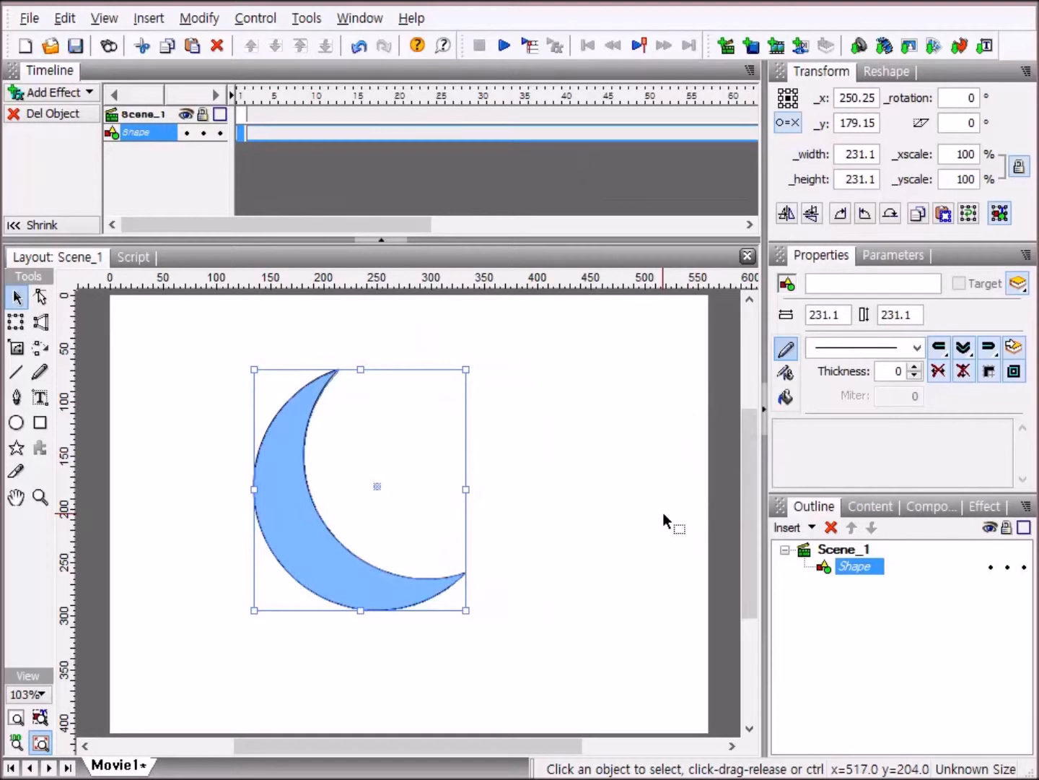
{"action": "left_click", "coordinate": [629, 536]}
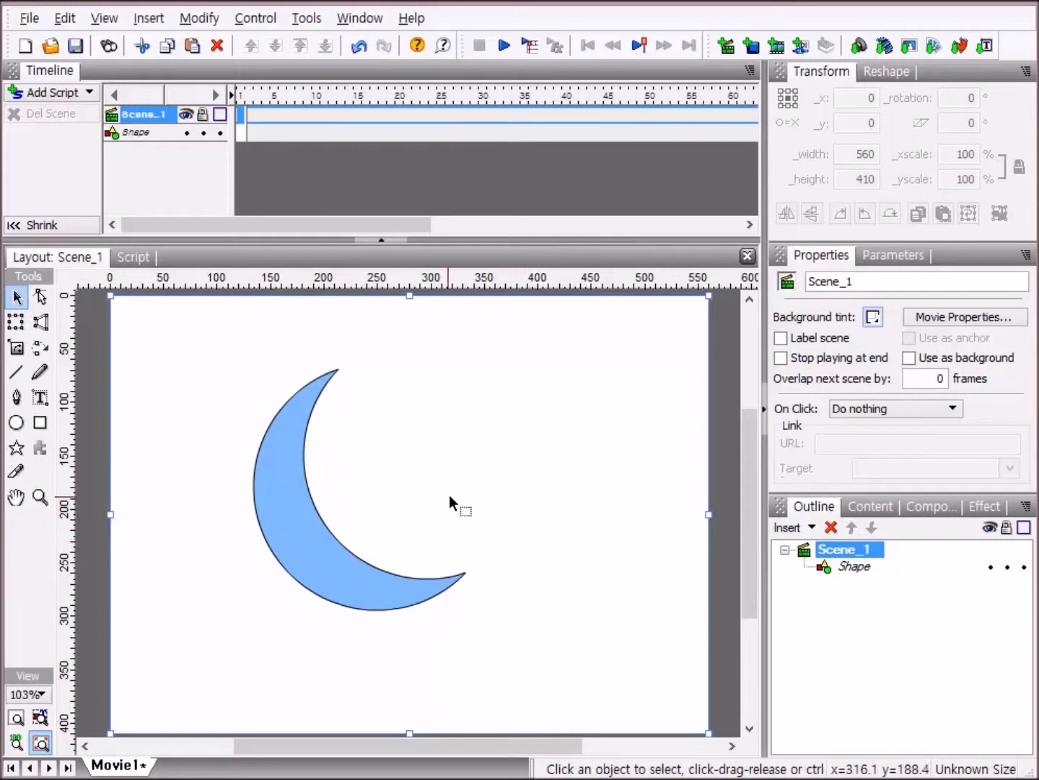
Step: Delete the crescent and draw two separate circles side by side, about 216 by 216 and about 152 by 152, the larger one first
{"action": "left_click", "coordinate": [308, 510]}
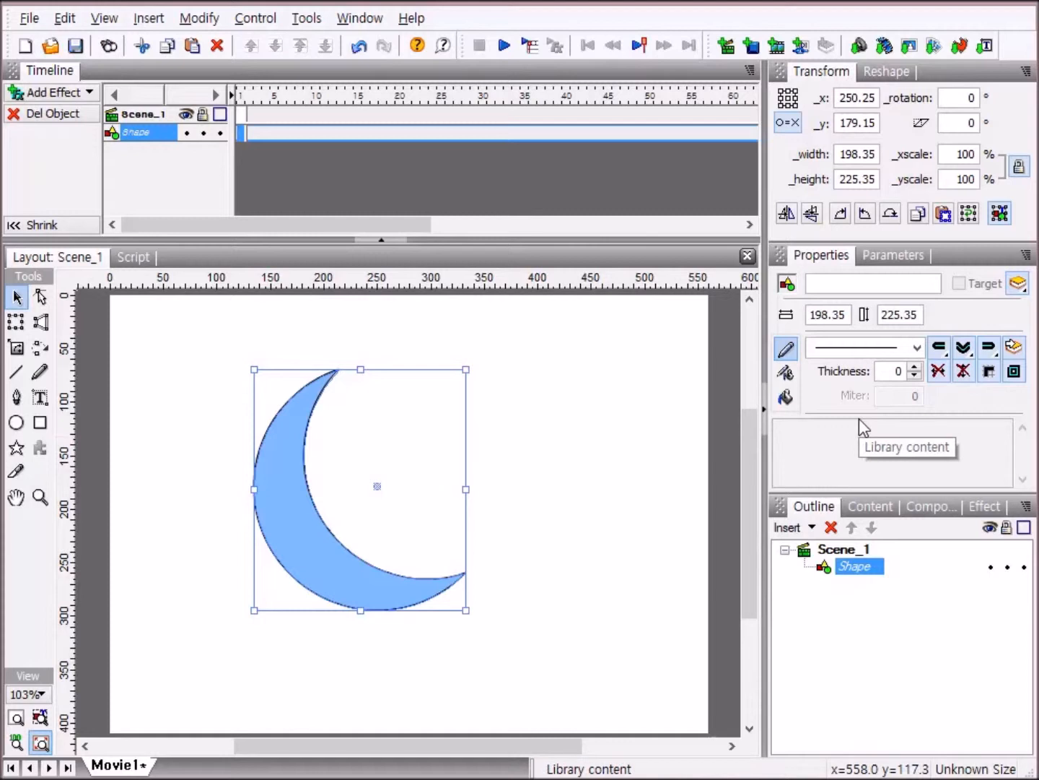
{"action": "key", "text": "Delete"}
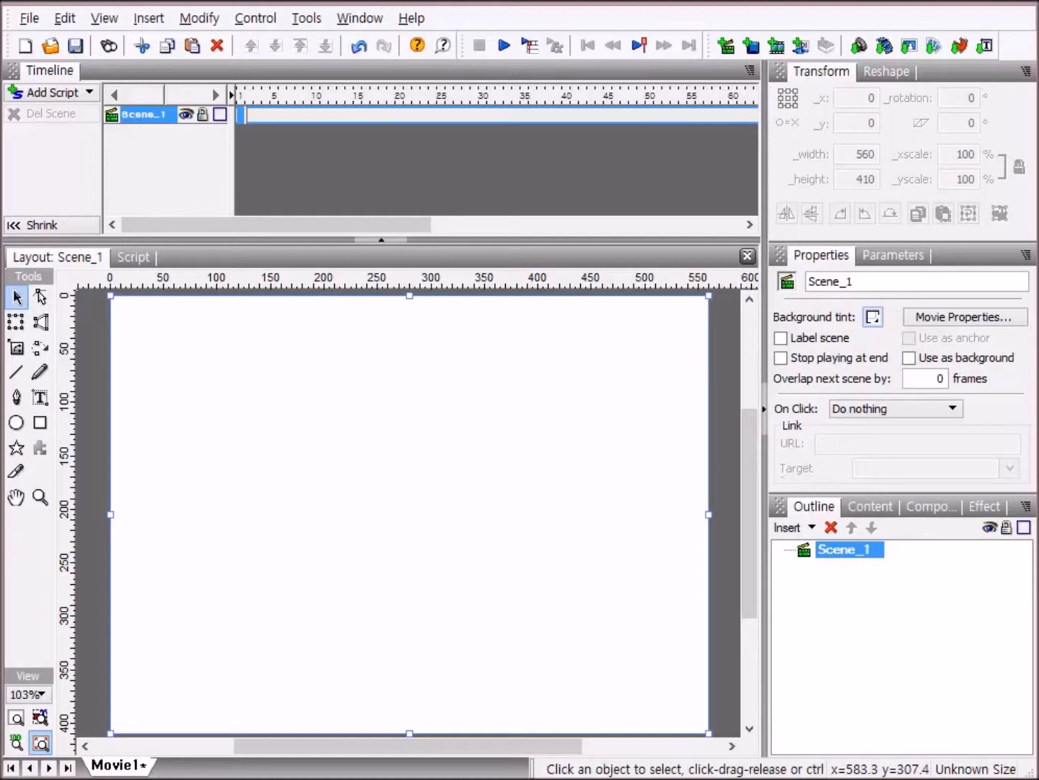
{"action": "left_click", "coordinate": [16, 422]}
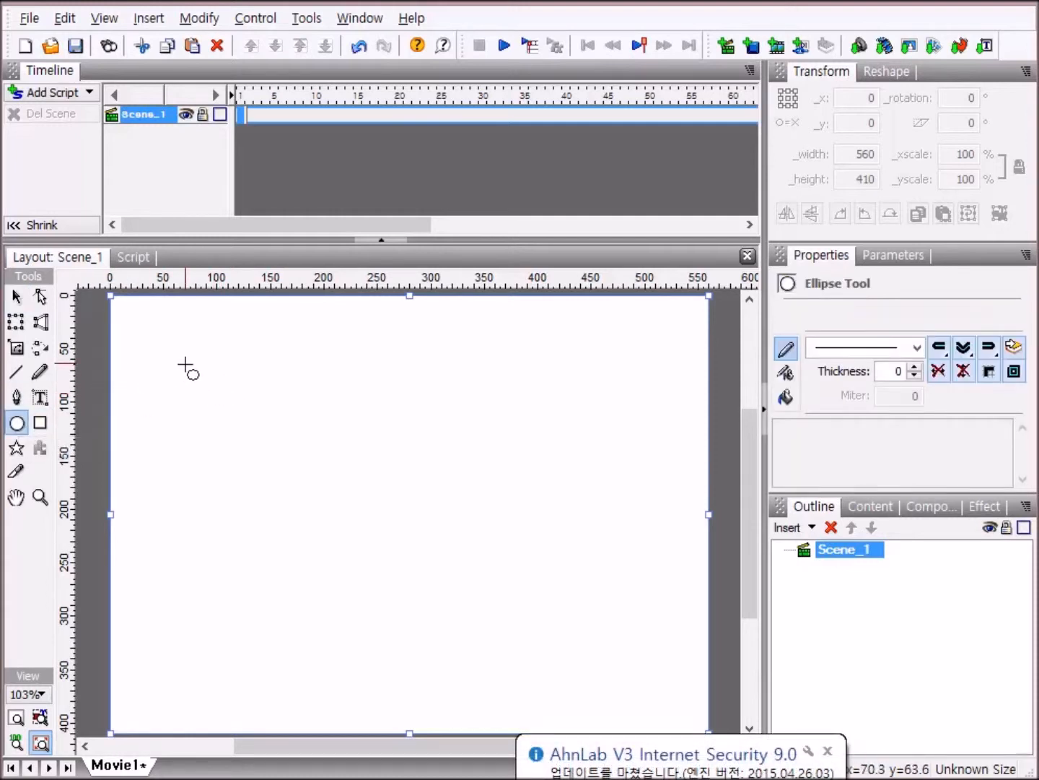
{"action": "left_click_drag", "start_coordinate": [182, 364], "coordinate": [297, 596]}
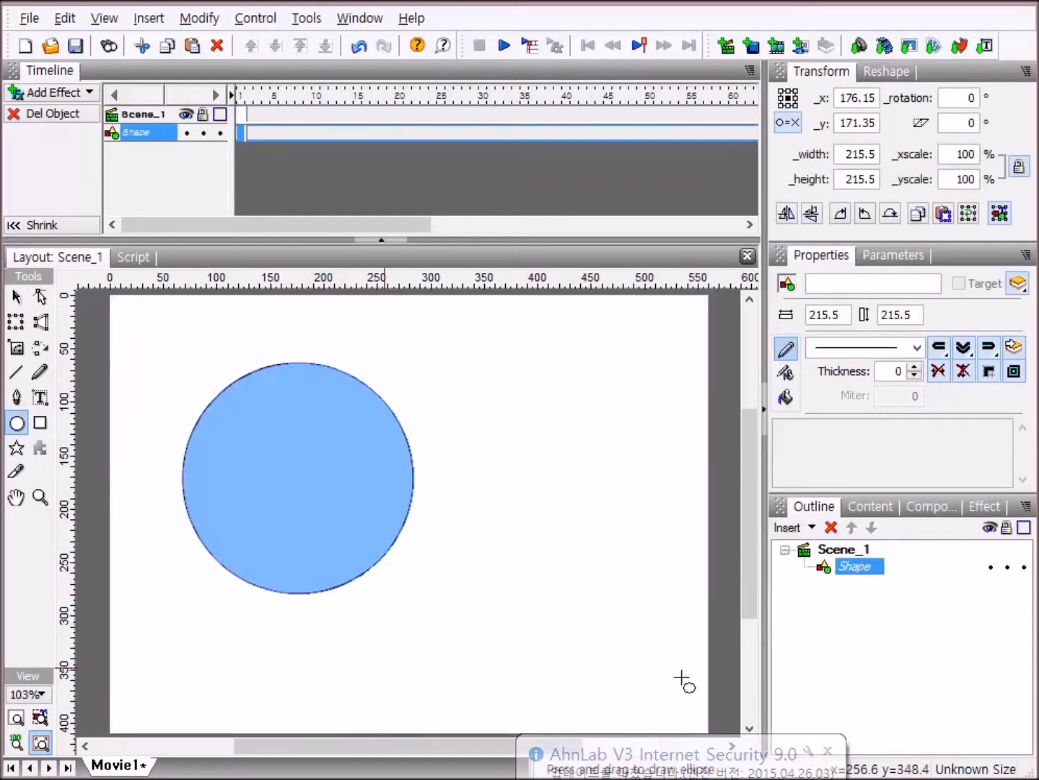
{"action": "left_click_drag", "start_coordinate": [492, 384], "coordinate": [594, 549]}
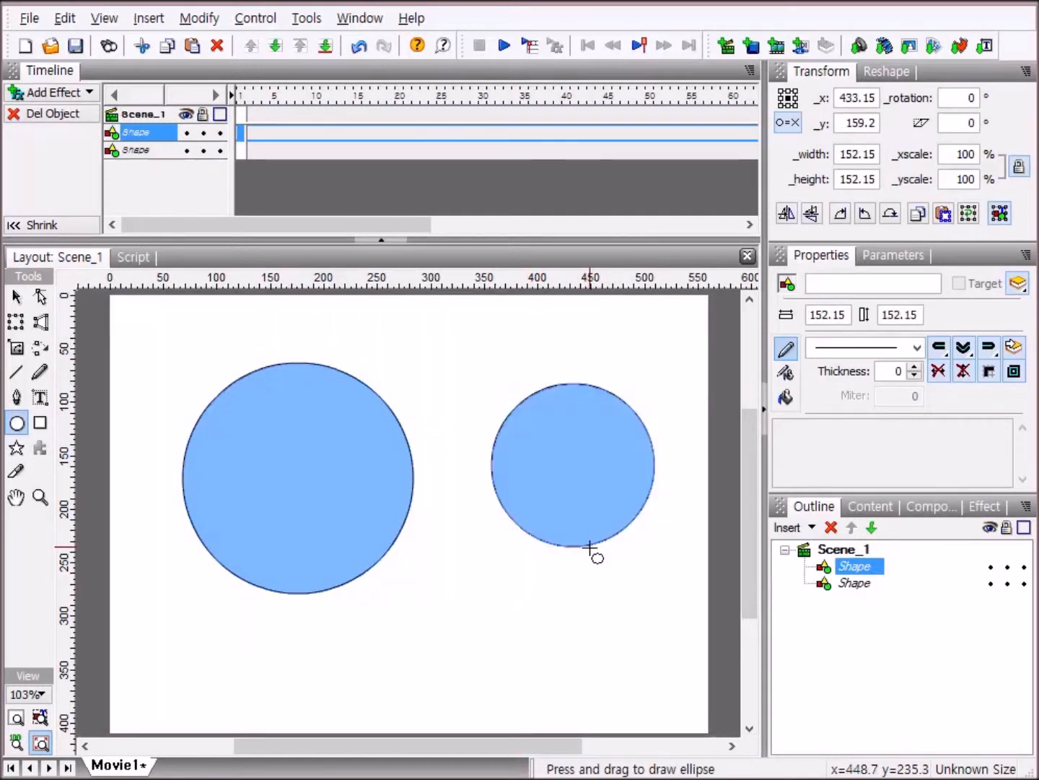
Step: Select both circles and align them to the stage's horizontal and vertical center so they are concentric
{"action": "left_click", "coordinate": [16, 296]}
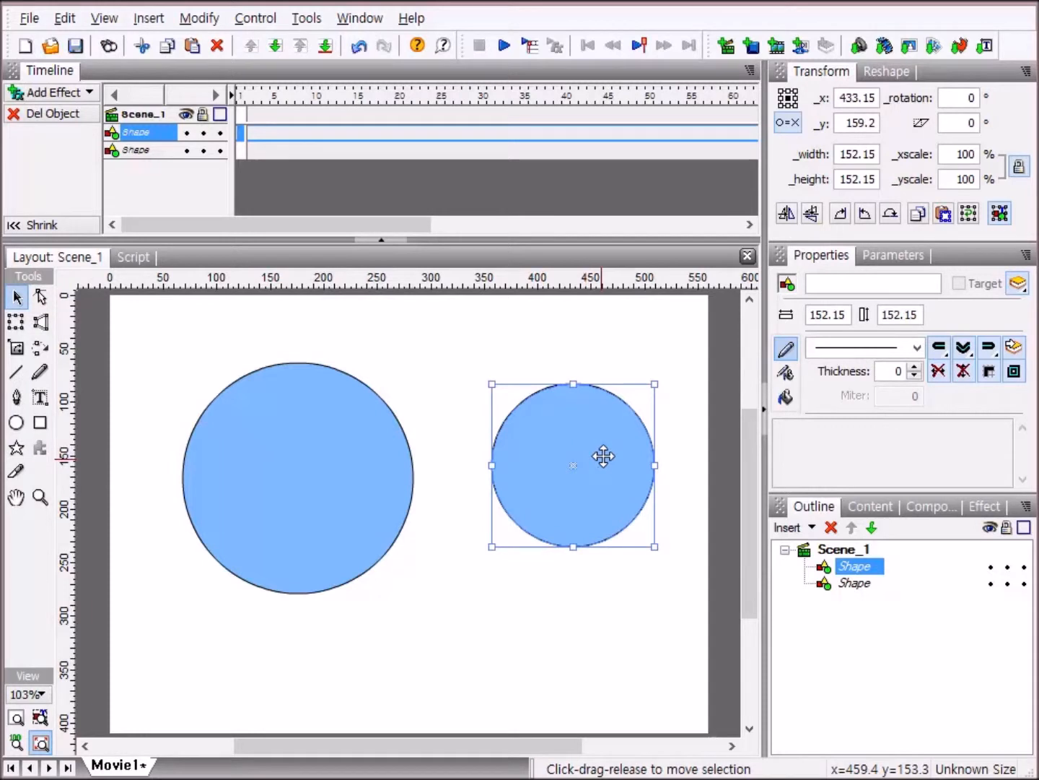
{"action": "left_click", "coordinate": [332, 466], "text": "shift"}
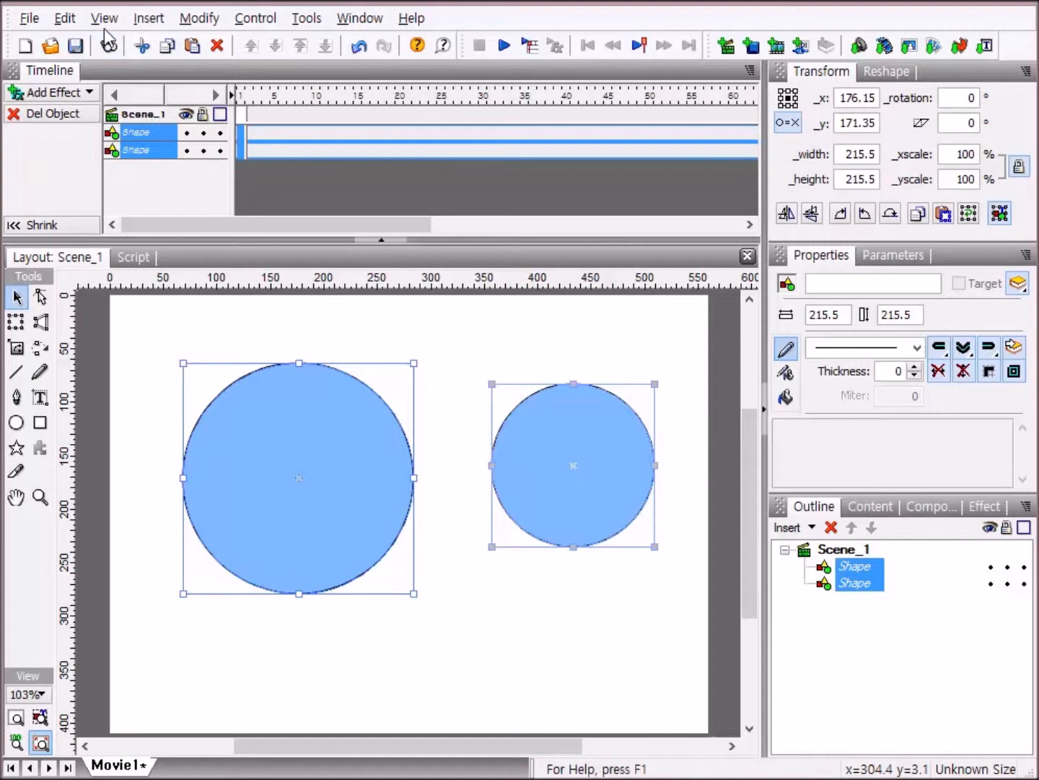
{"action": "left_click", "coordinate": [358, 23]}
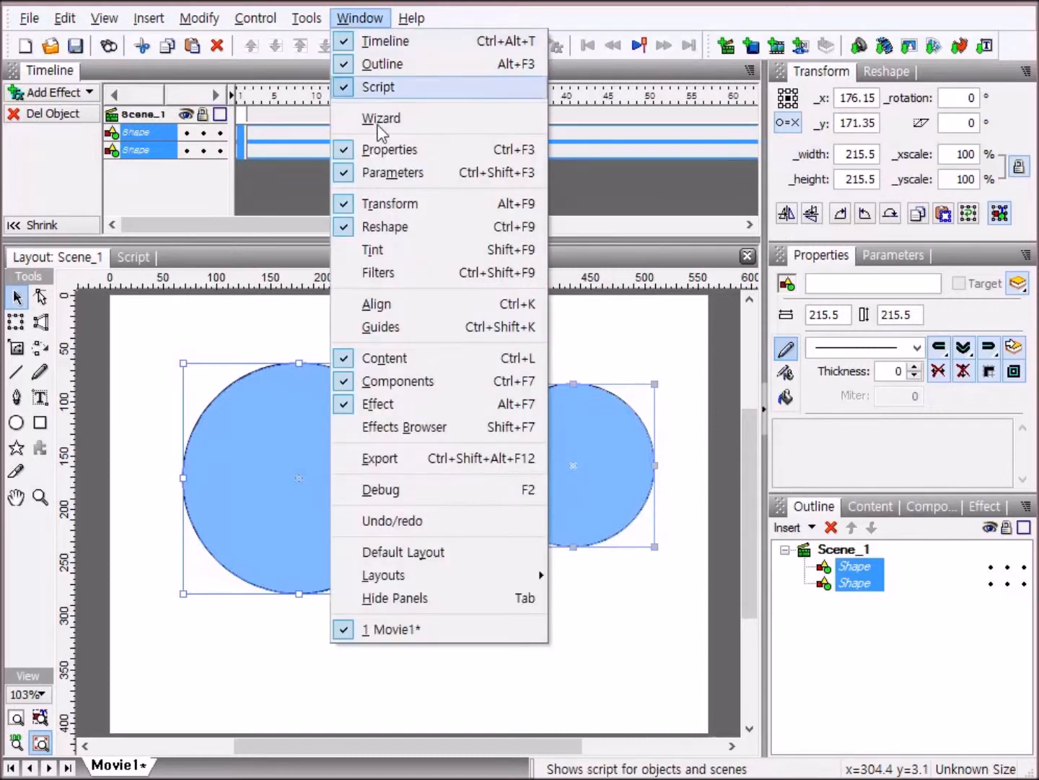
{"action": "left_click", "coordinate": [415, 306]}
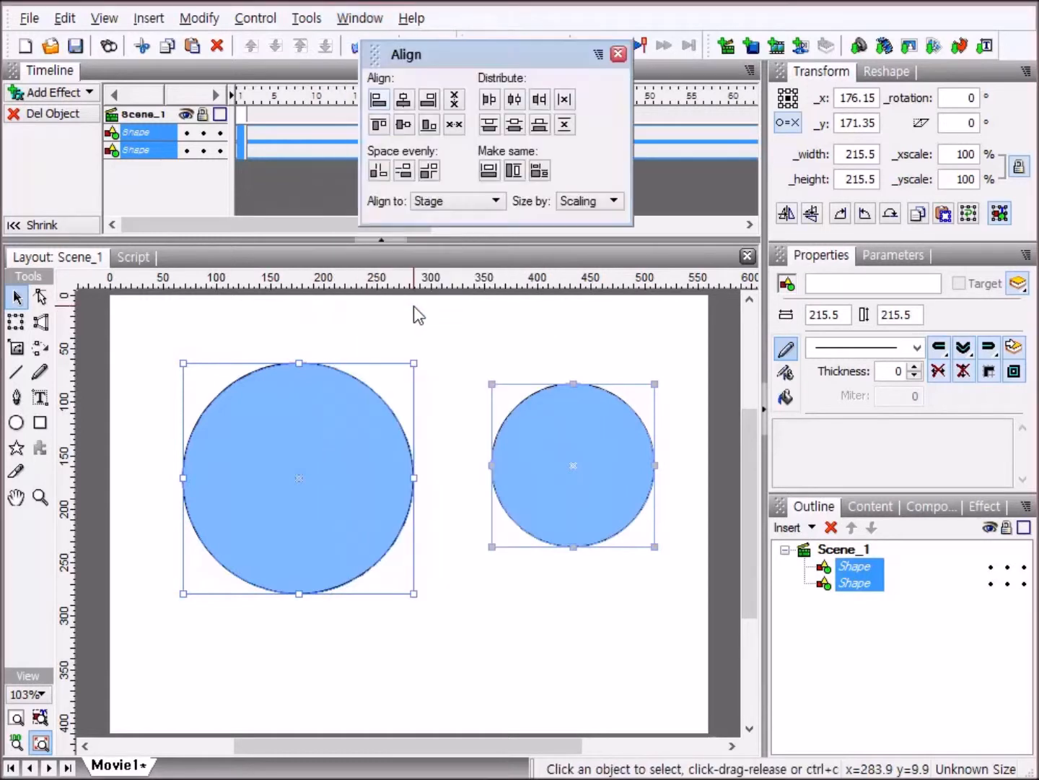
{"action": "left_click", "coordinate": [405, 102]}
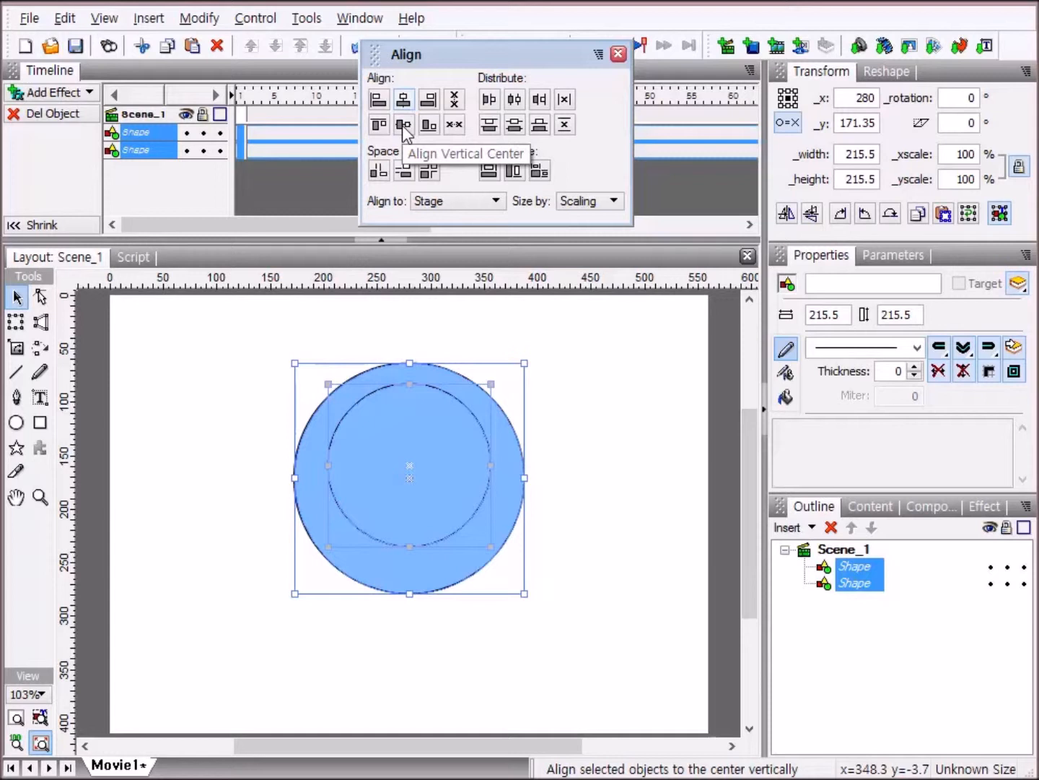
{"action": "left_click", "coordinate": [403, 126]}
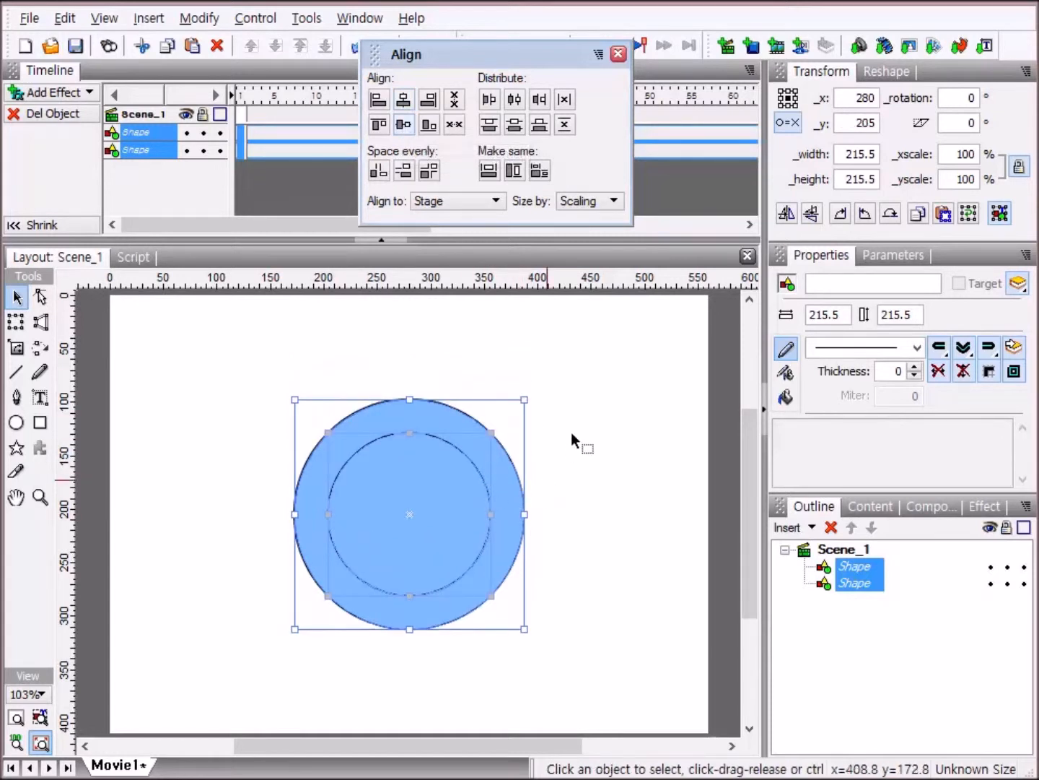
{"action": "left_click", "coordinate": [618, 55]}
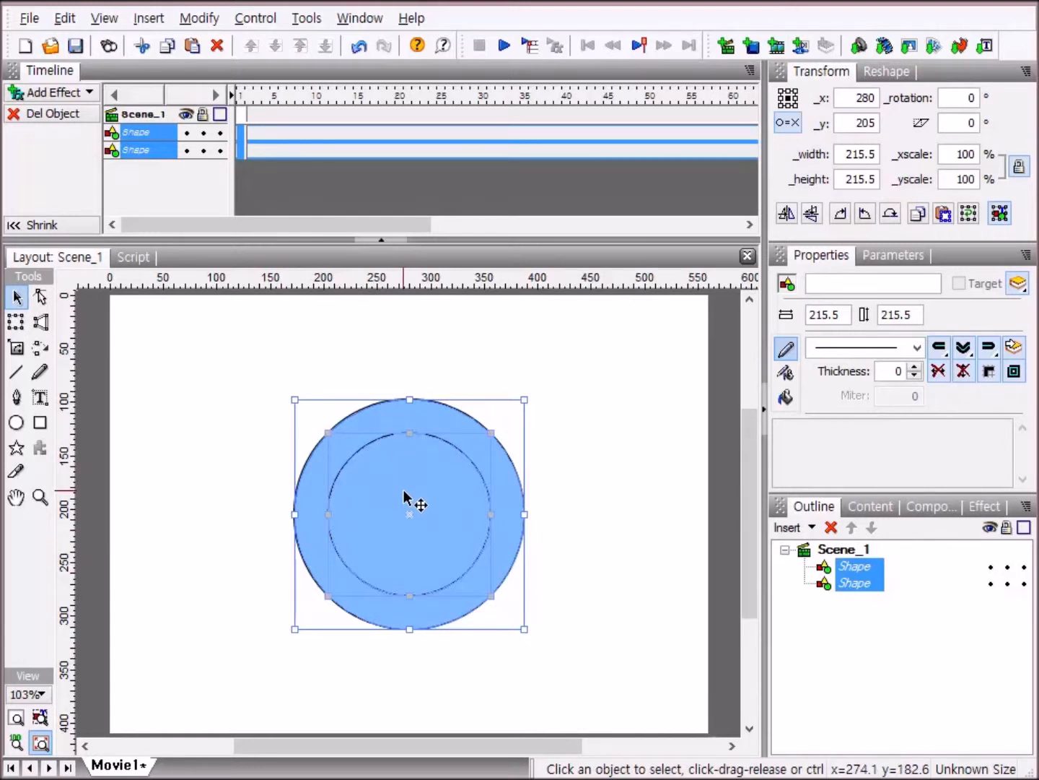
Step: Cut the smaller circle out of the larger one with the Subtract shape operation to form a ring
{"action": "right_click", "coordinate": [396, 574]}
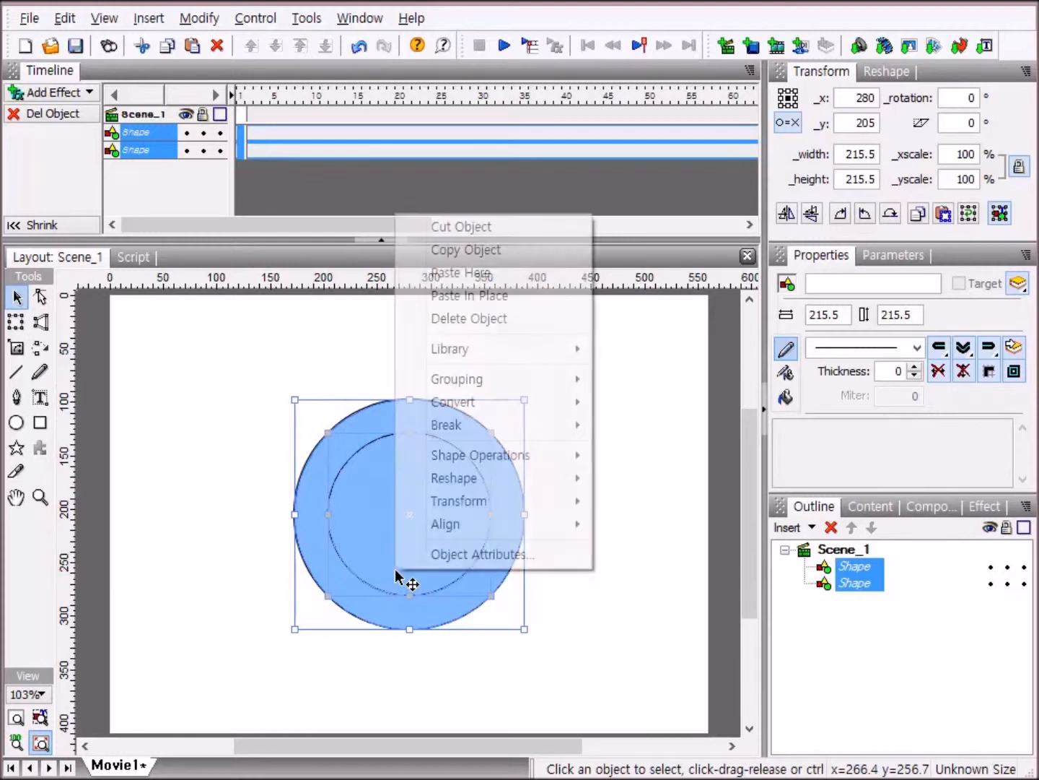
{"action": "mouse_move", "coordinate": [549, 468]}
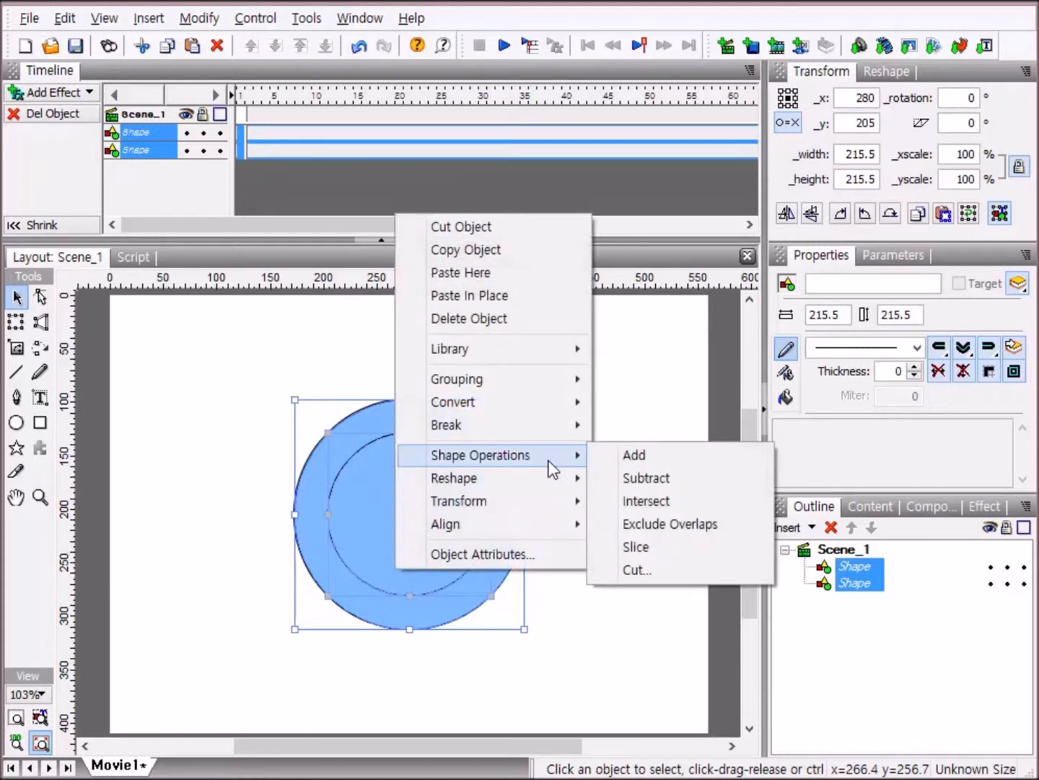
{"action": "left_click", "coordinate": [688, 478]}
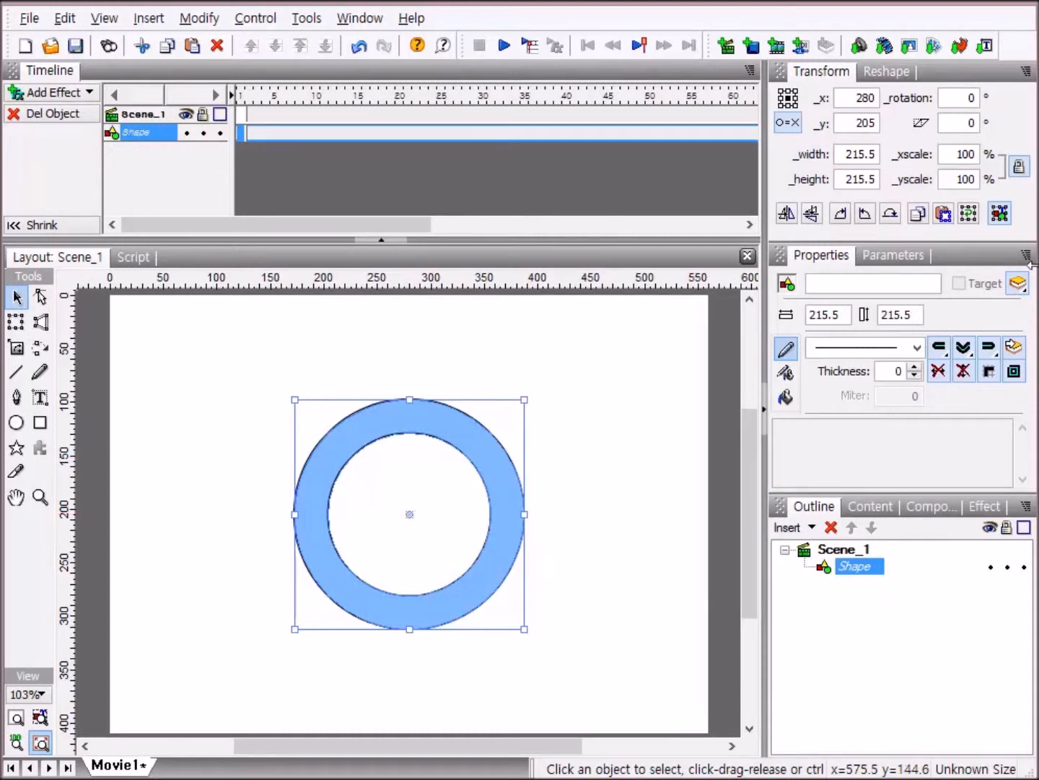
Step: Turn on Fill overlaps in the ring's solid fill settings, and turn it back off
{"action": "left_click", "coordinate": [849, 285]}
{"action": "left_click", "coordinate": [785, 397]}
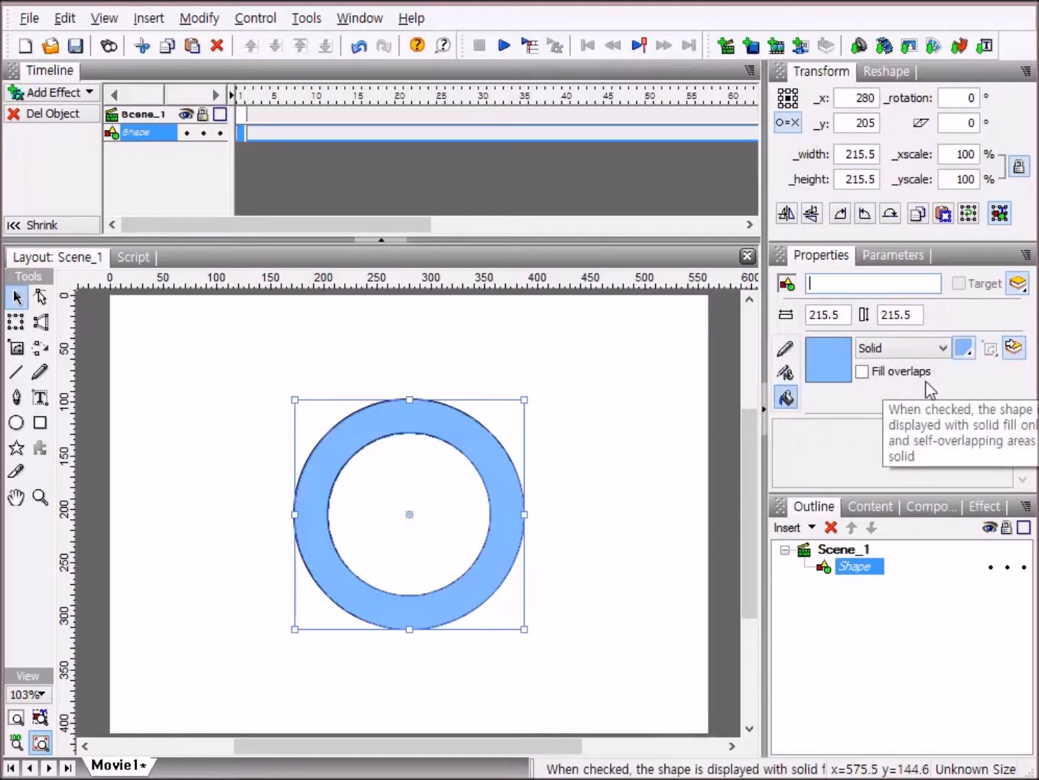
{"action": "left_click", "coordinate": [862, 372]}
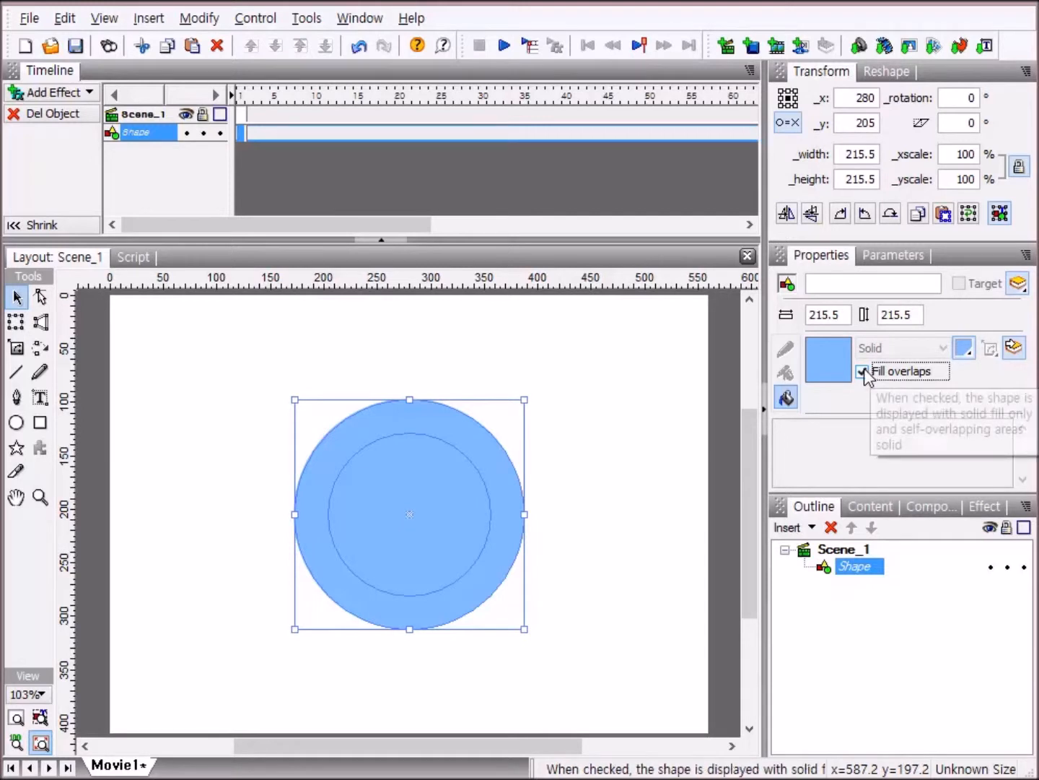
{"action": "left_click", "coordinate": [862, 372]}
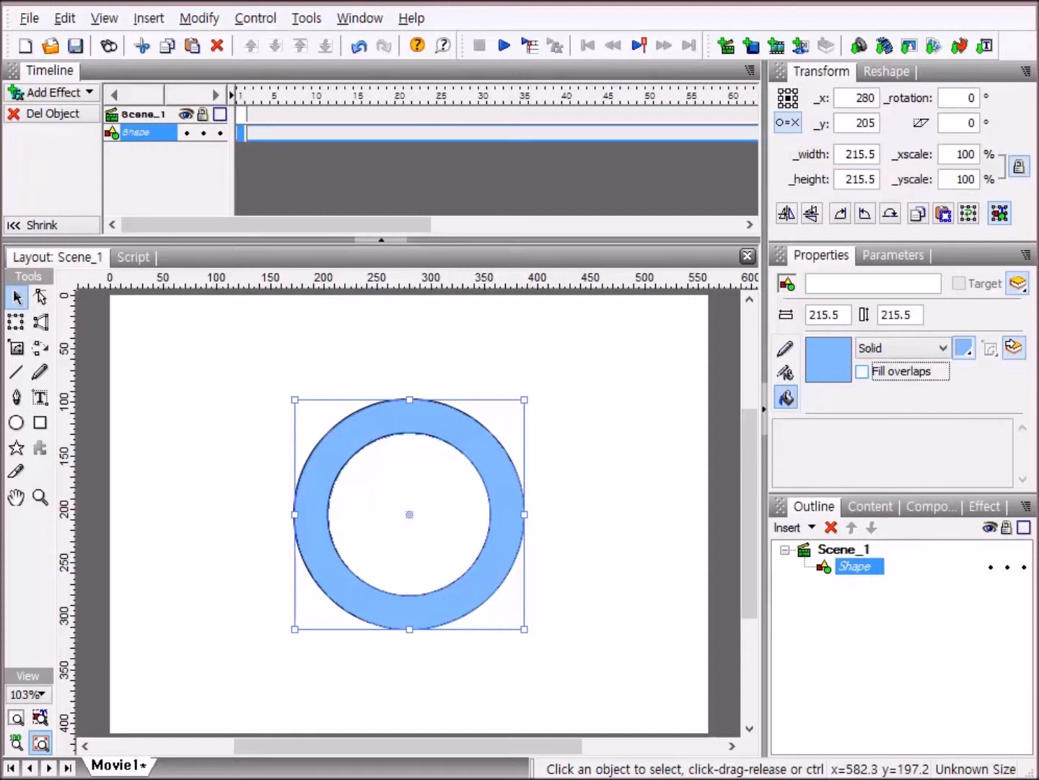
Step: Delete the ring and import the image 2.560X410.jpg onto the stage, leaving Scene_1 selected
{"action": "key", "text": "Delete"}
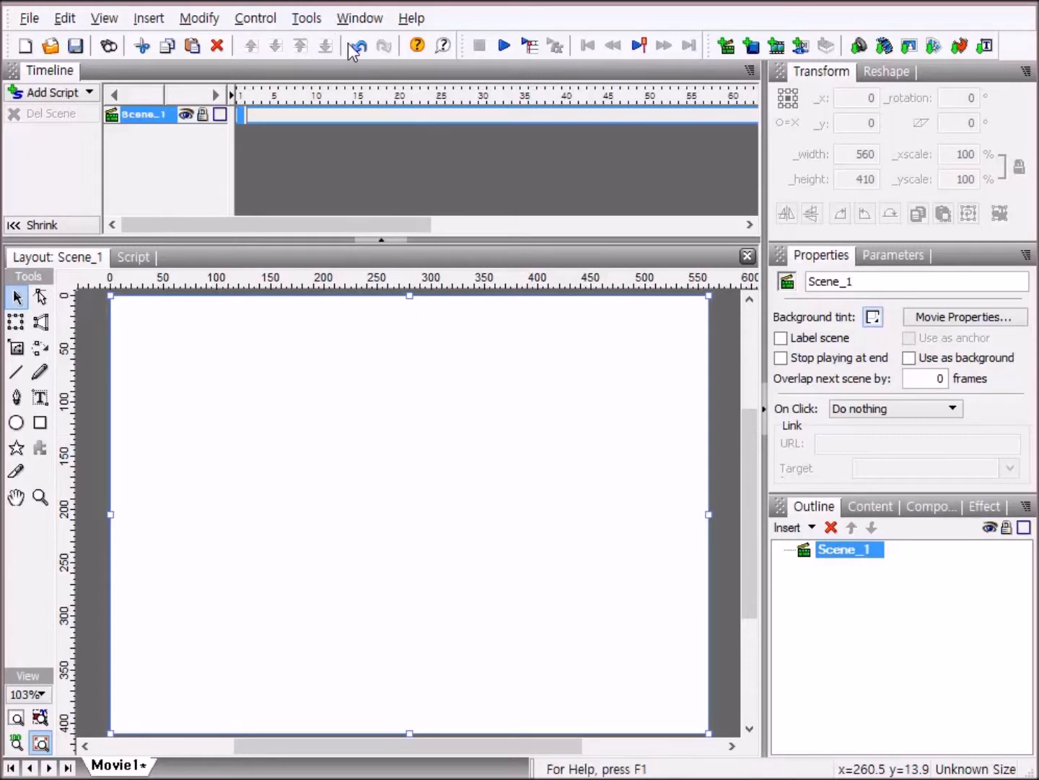
{"action": "left_click", "coordinate": [911, 48]}
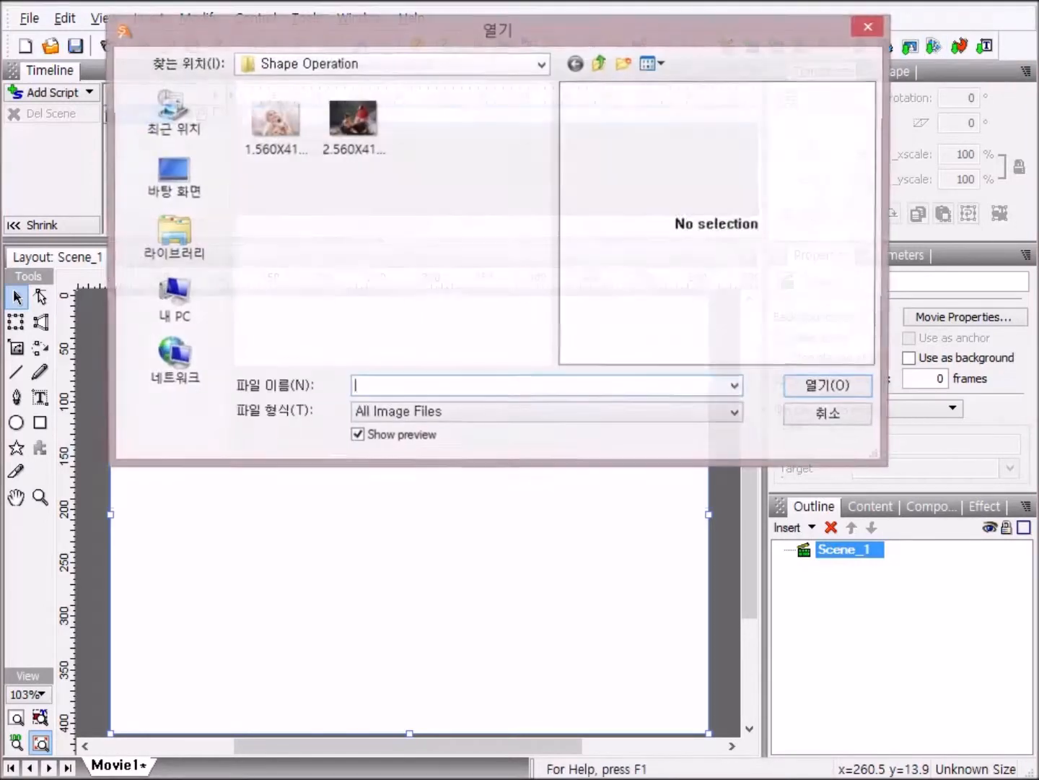
{"action": "double_click", "coordinate": [358, 120]}
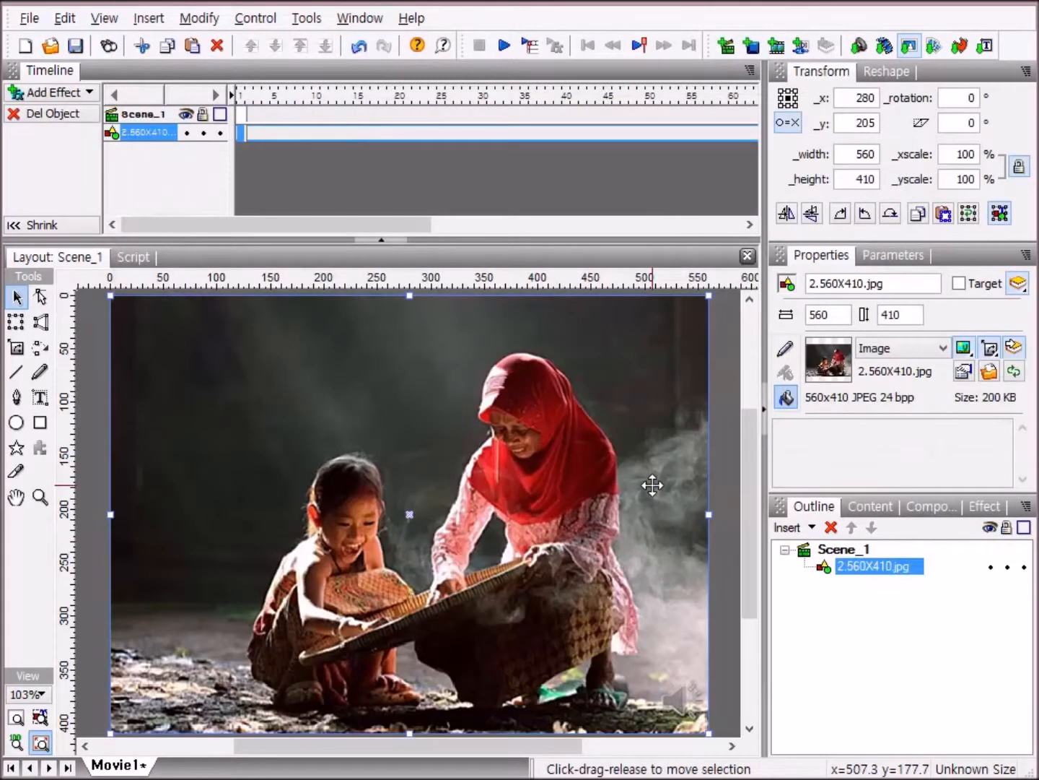
{"action": "left_click", "coordinate": [829, 552]}
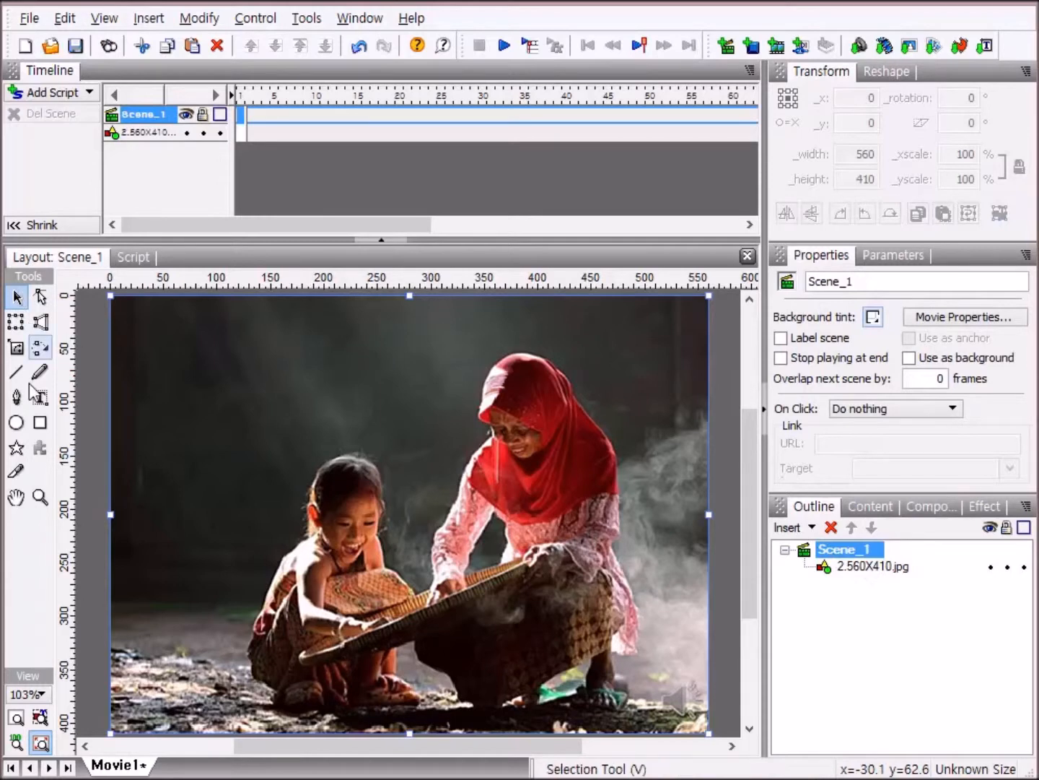
Step: Draw a solid-filled ellipse of about 487 by 367 over most of the photo
{"action": "left_click", "coordinate": [16, 423]}
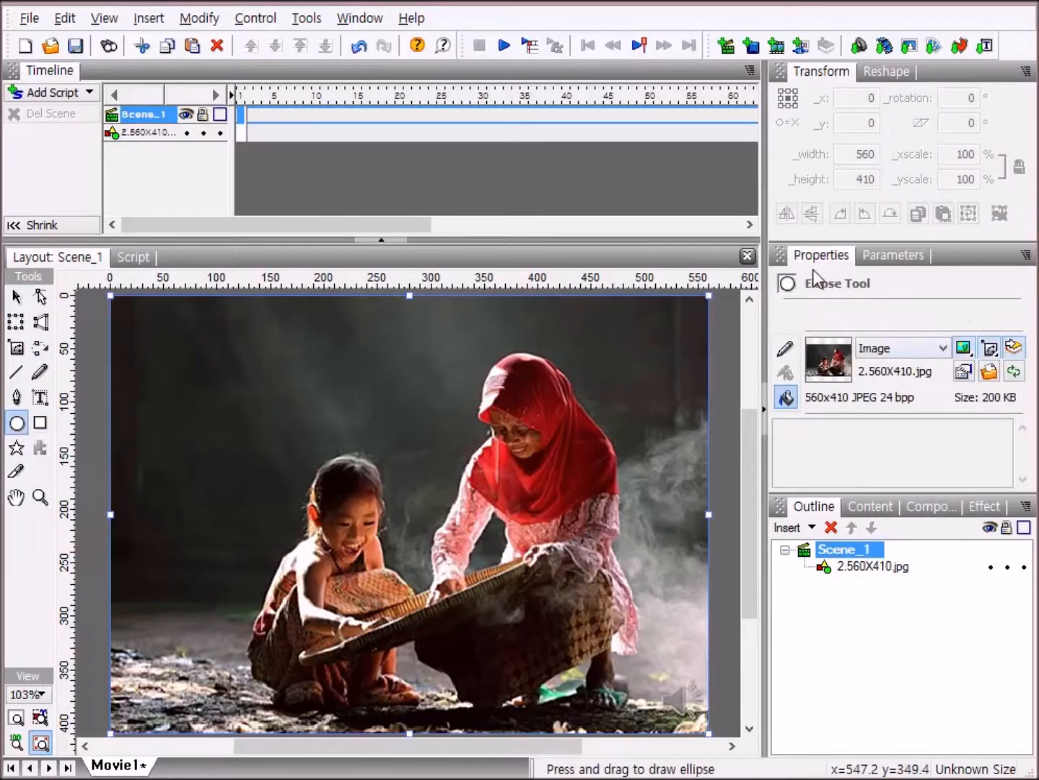
{"action": "left_click", "coordinate": [944, 350]}
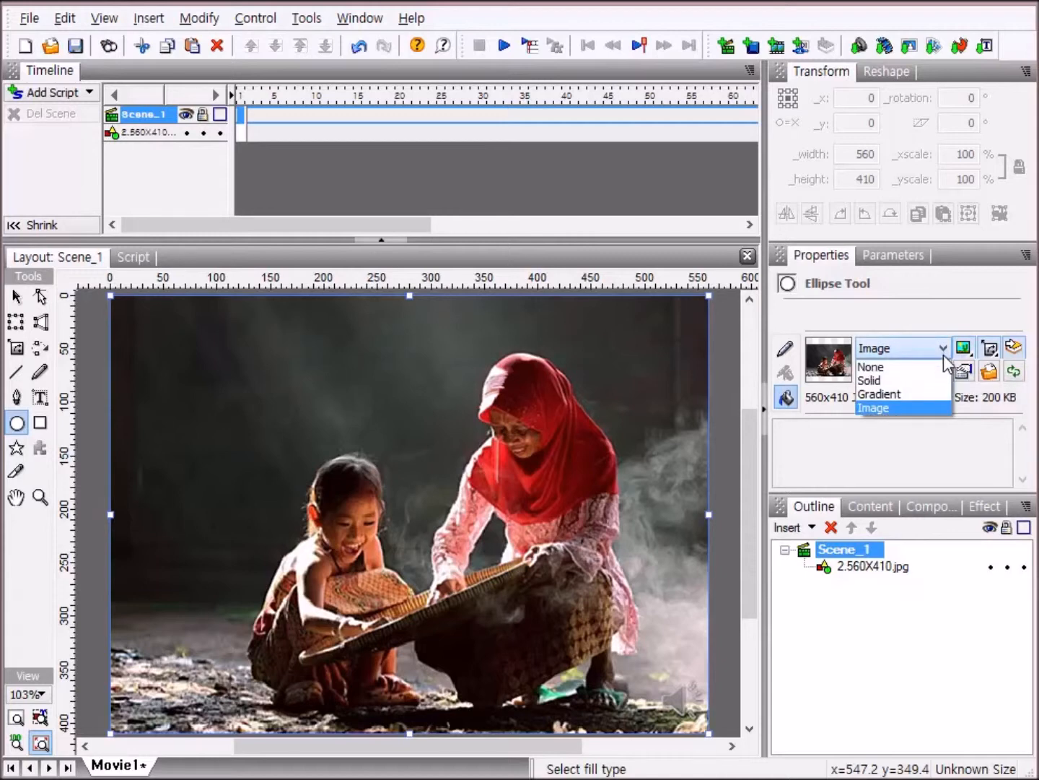
{"action": "left_click", "coordinate": [922, 381]}
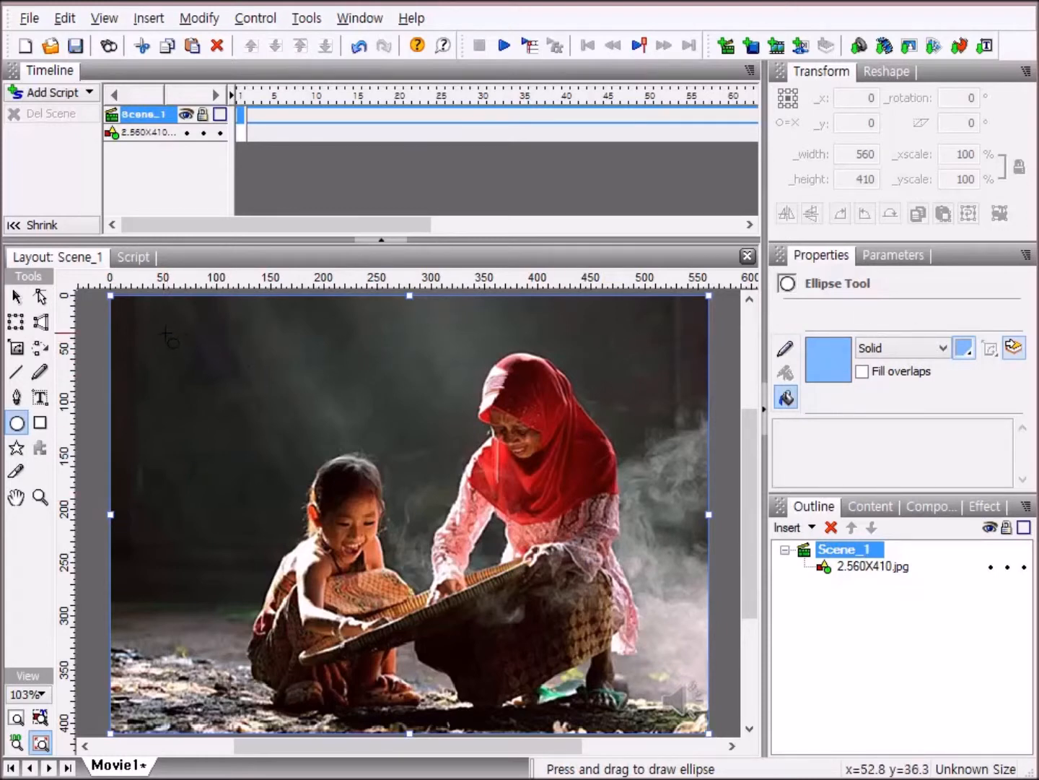
{"action": "left_click_drag", "start_coordinate": [166, 333], "coordinate": [685, 724]}
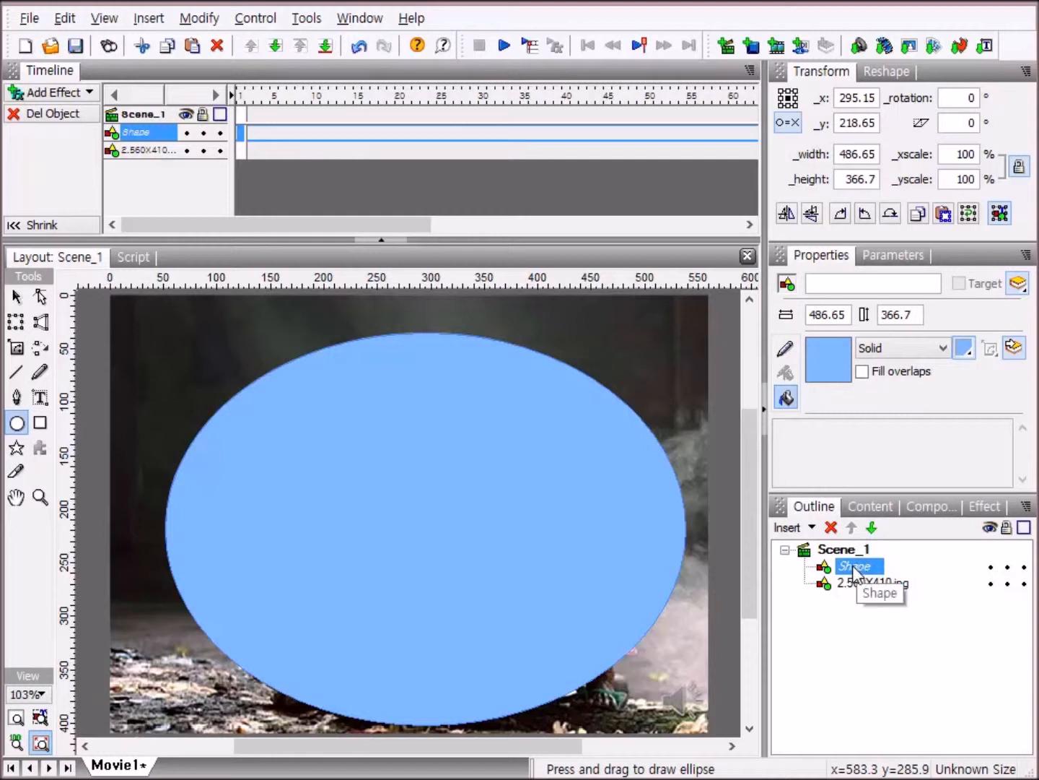
Step: Crop the photo to the ellipse by applying the Intersect shape operation to both objects
{"action": "left_click", "coordinate": [857, 584], "text": "shift"}
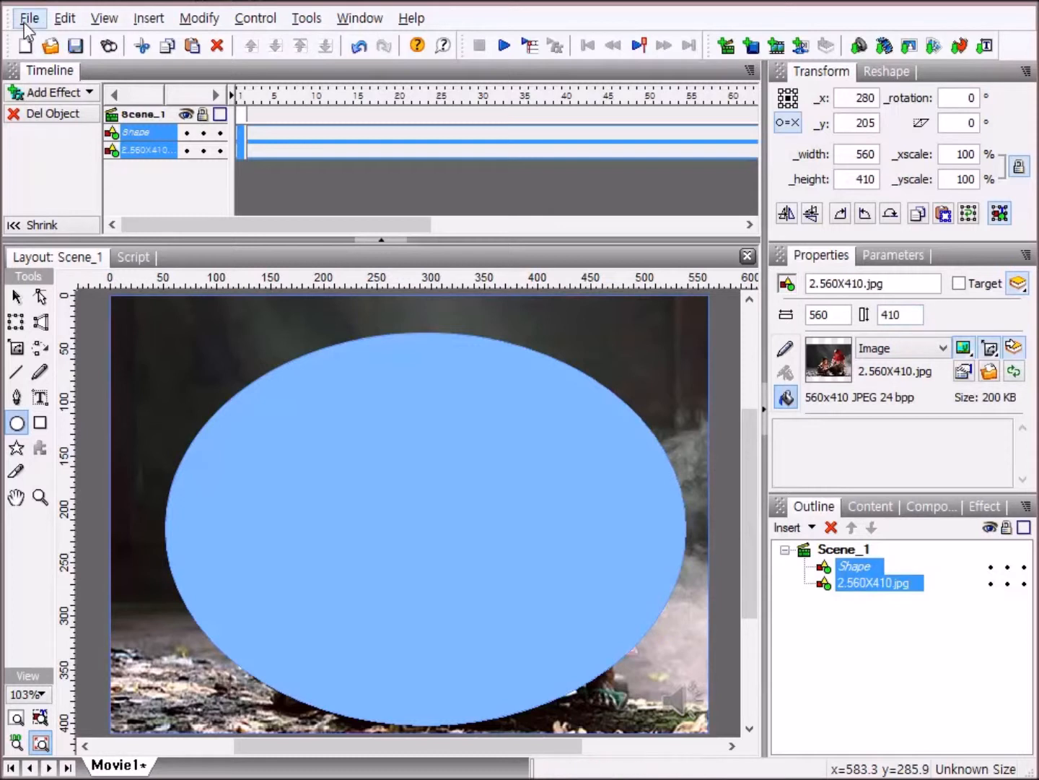
{"action": "left_click", "coordinate": [199, 18]}
{"action": "mouse_move", "coordinate": [267, 158]}
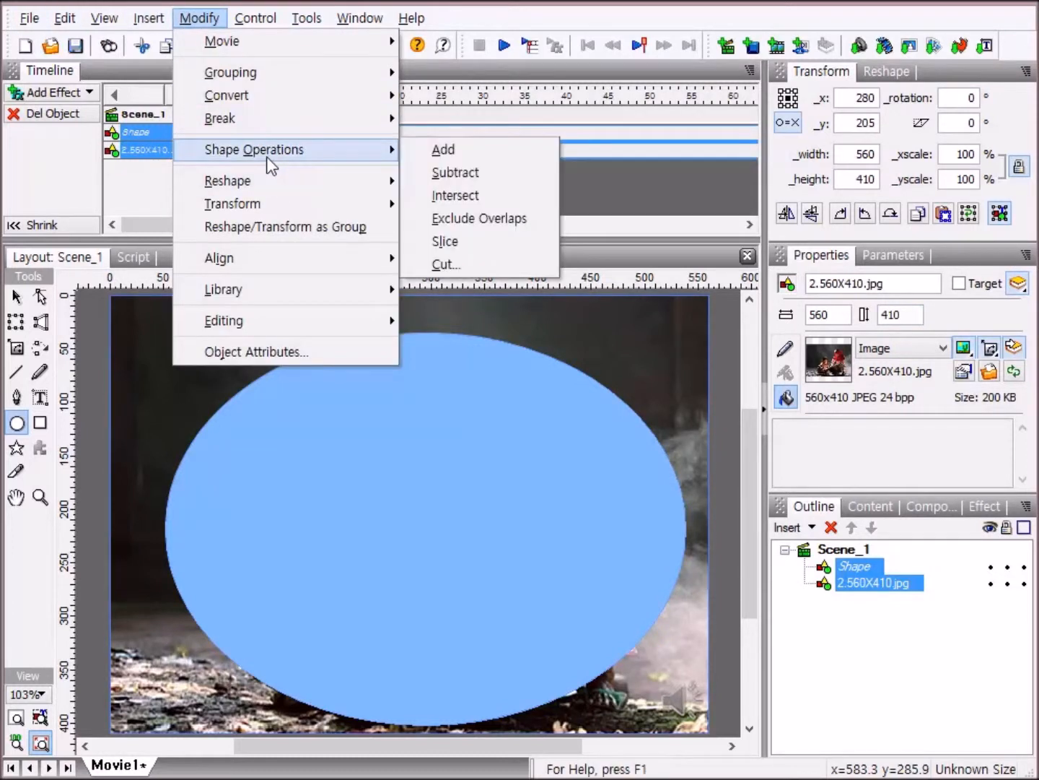
{"action": "left_click", "coordinate": [452, 197]}
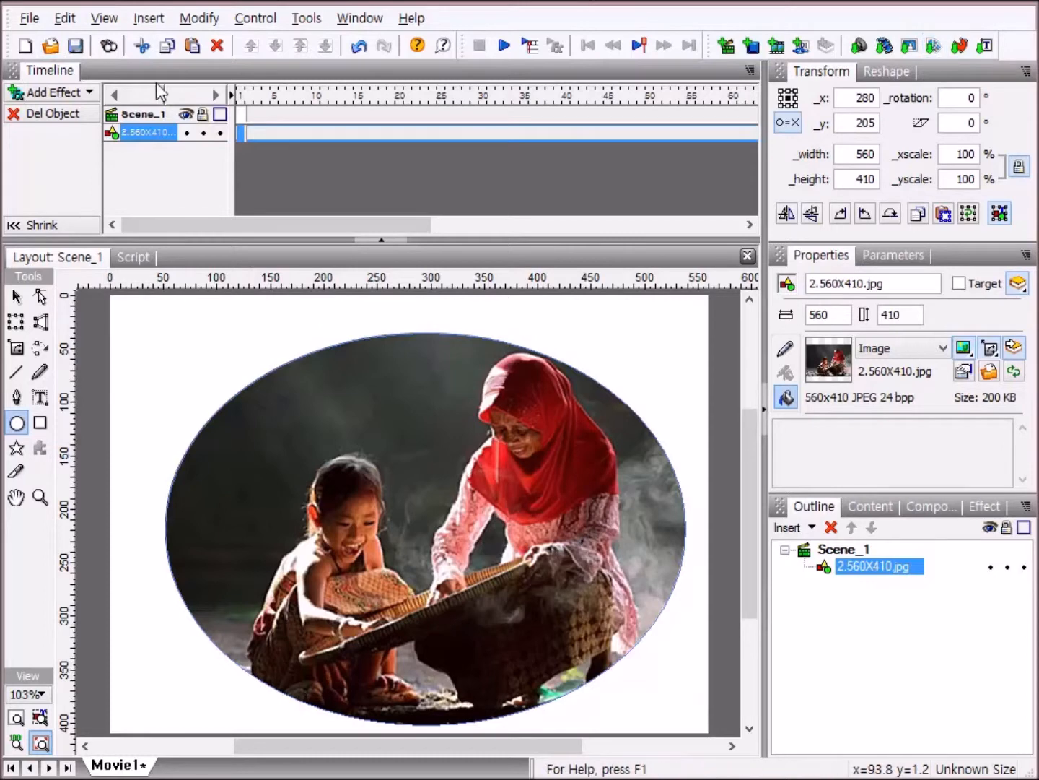
Step: Create a new movie and draw a solid square of about 201 by 201 just right of the stage's center
{"action": "left_click", "coordinate": [24, 48]}
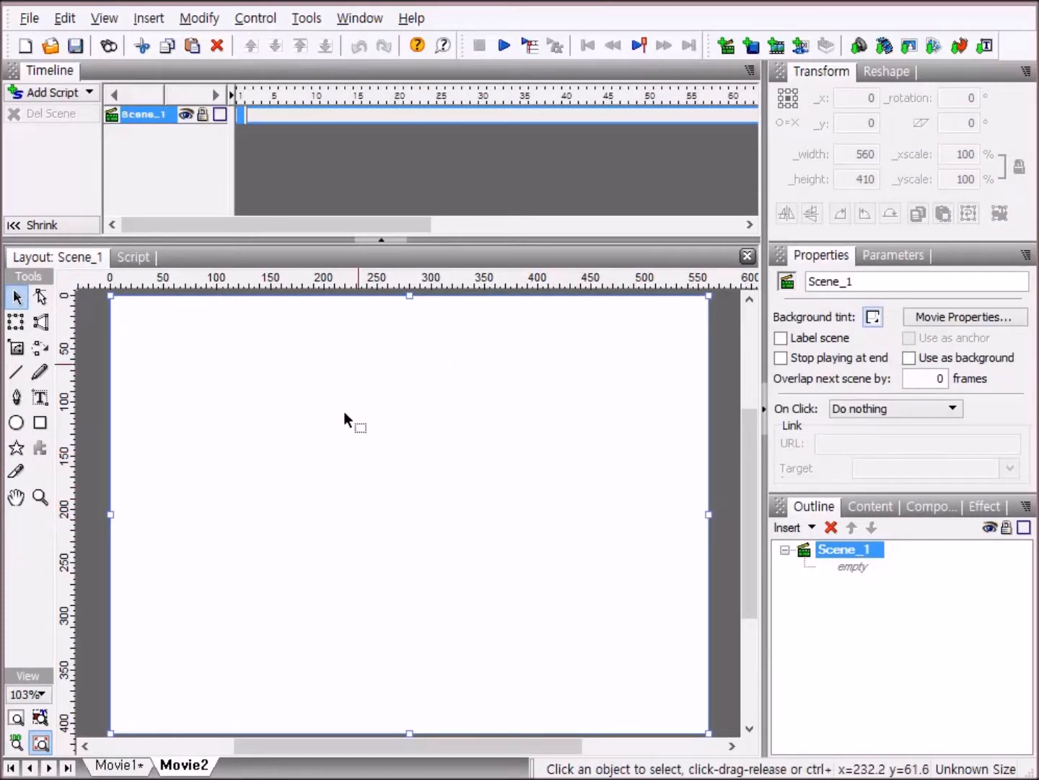
{"action": "left_click", "coordinate": [34, 427]}
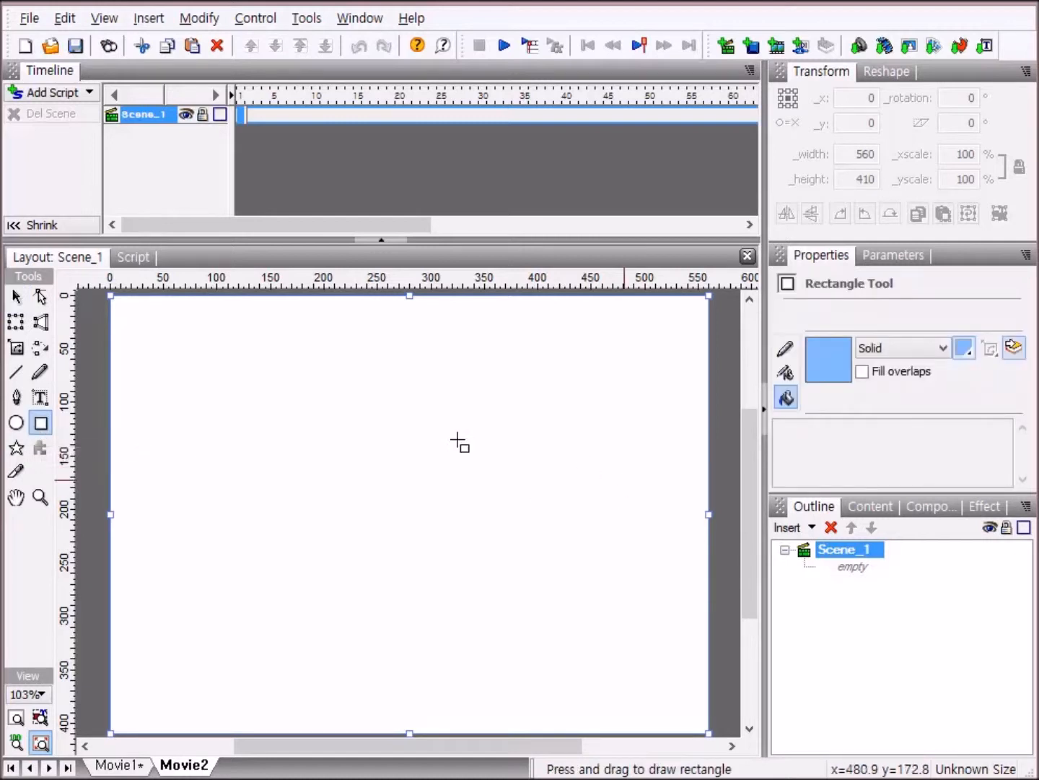
{"action": "left_click_drag", "start_coordinate": [401, 399], "coordinate": [617, 614]}
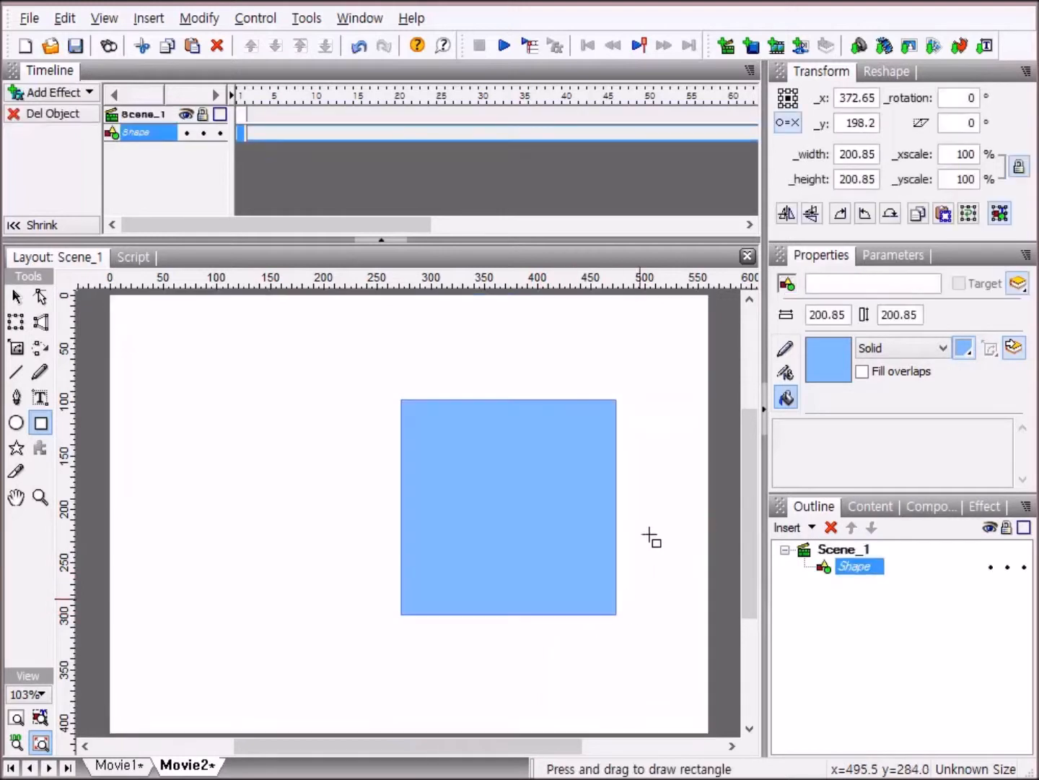
Step: Draw a solid circle of about 130 by 130 and move it onto the square's upper-left corner
{"action": "left_click", "coordinate": [16, 423]}
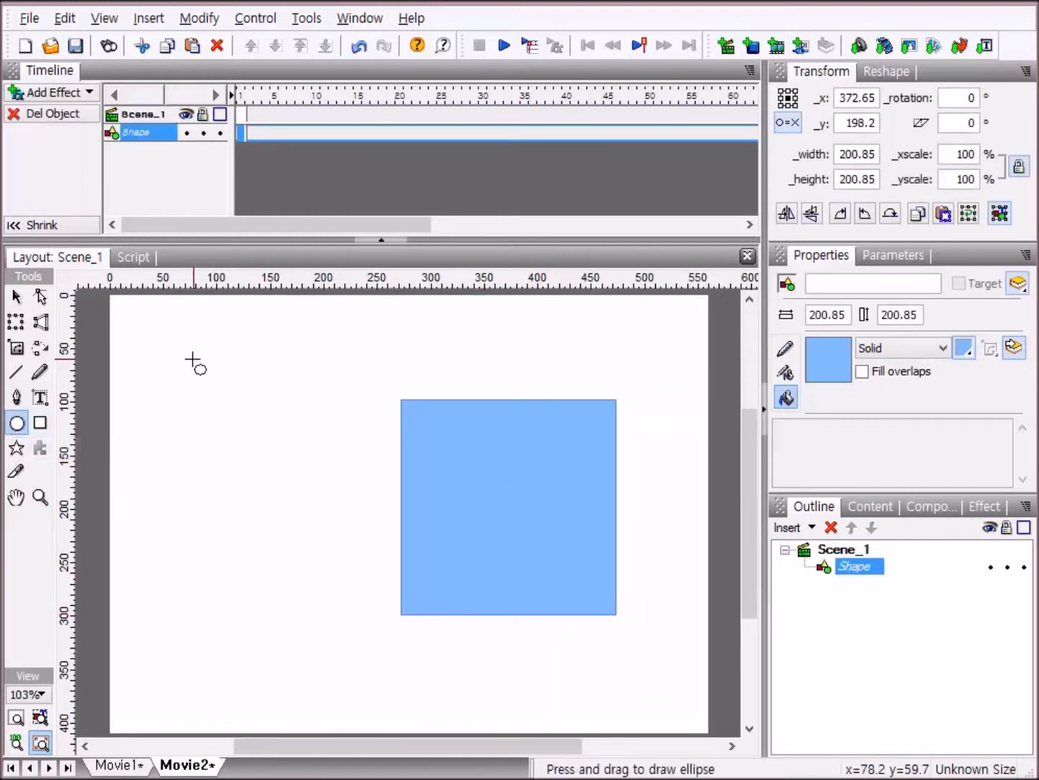
{"action": "left_click_drag", "start_coordinate": [184, 350], "coordinate": [302, 490]}
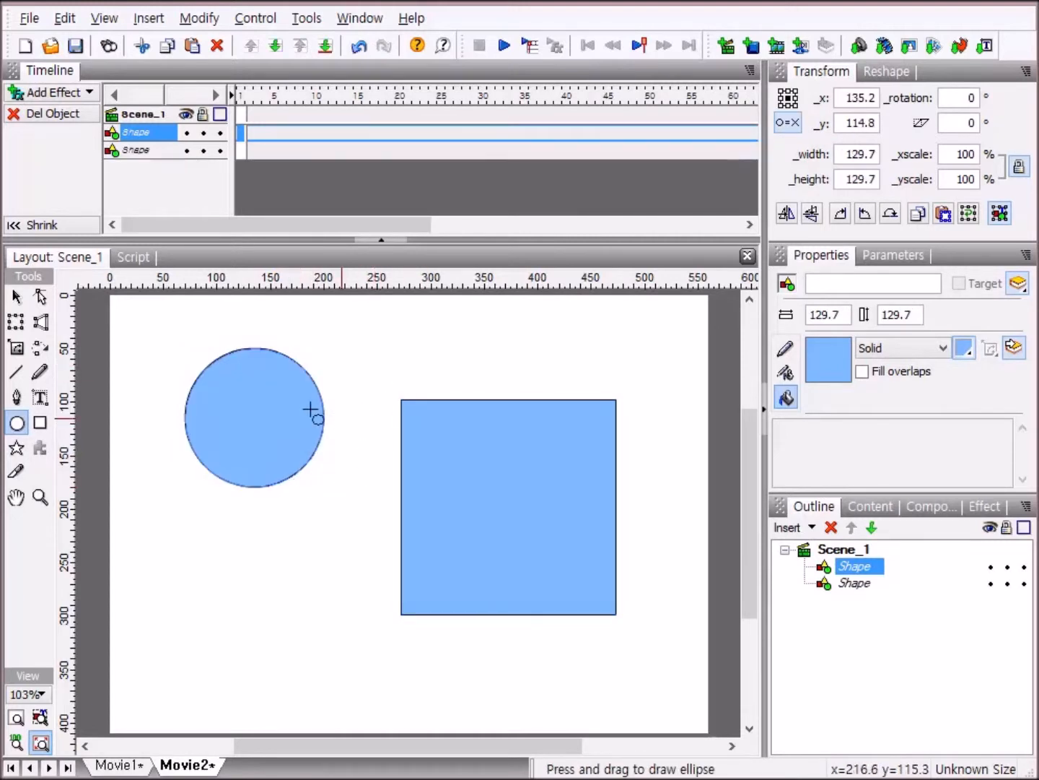
{"action": "left_click", "coordinate": [16, 296]}
{"action": "left_click_drag", "start_coordinate": [290, 402], "coordinate": [435, 380]}
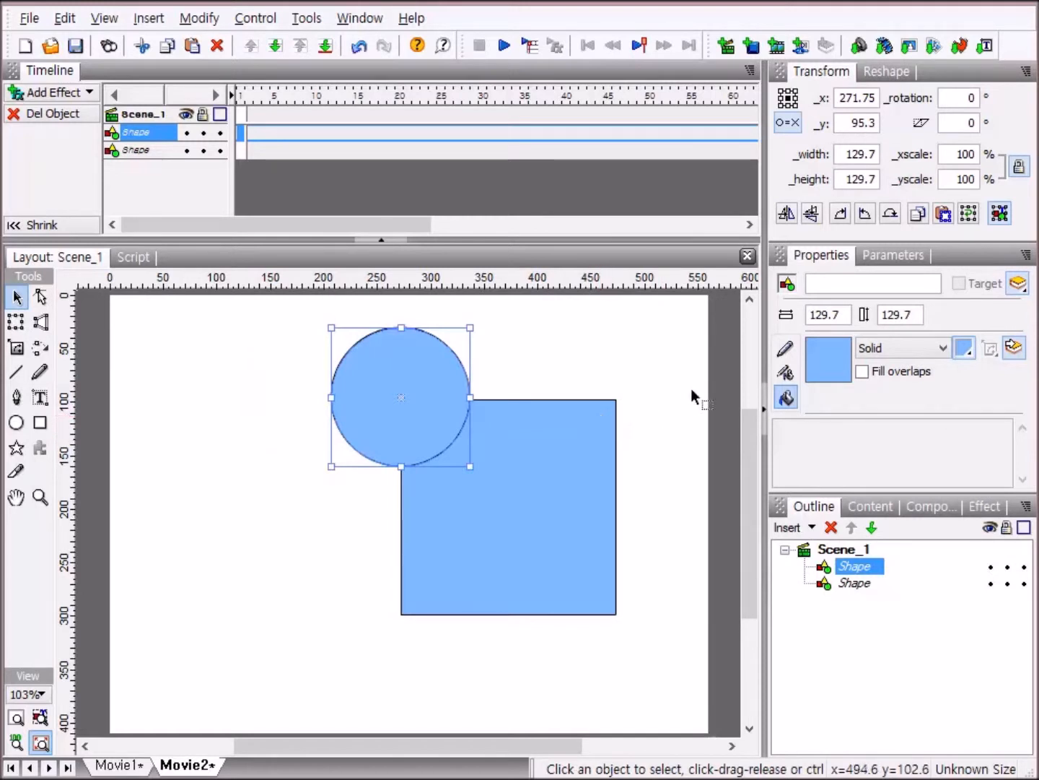
Step: Apply the Exclude Overlaps shape operation to the circle and the square it partly overlaps
{"action": "left_click_drag", "start_coordinate": [257, 341], "coordinate": [669, 665]}
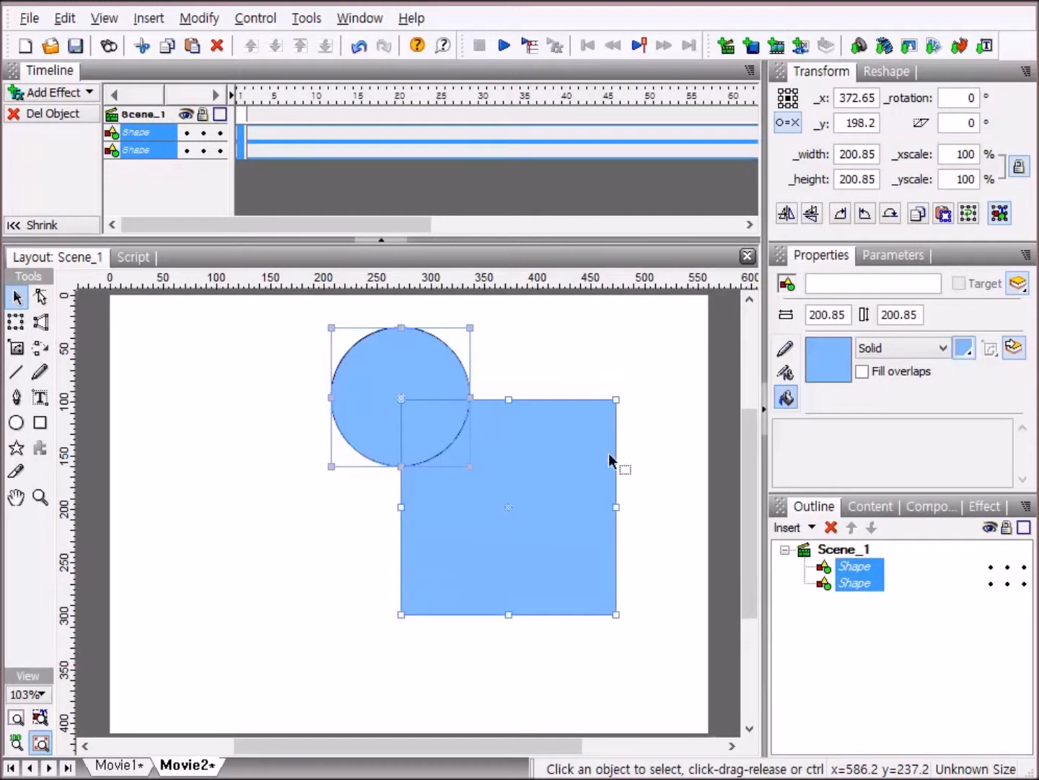
{"action": "right_click", "coordinate": [444, 560]}
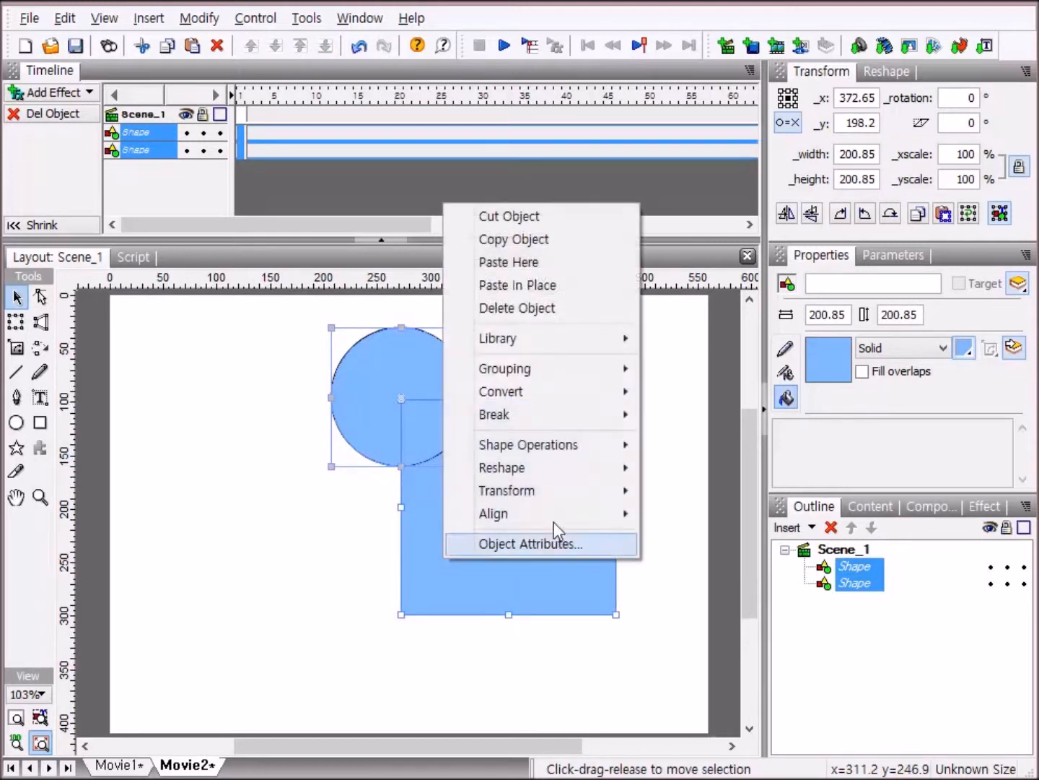
{"action": "mouse_move", "coordinate": [553, 453]}
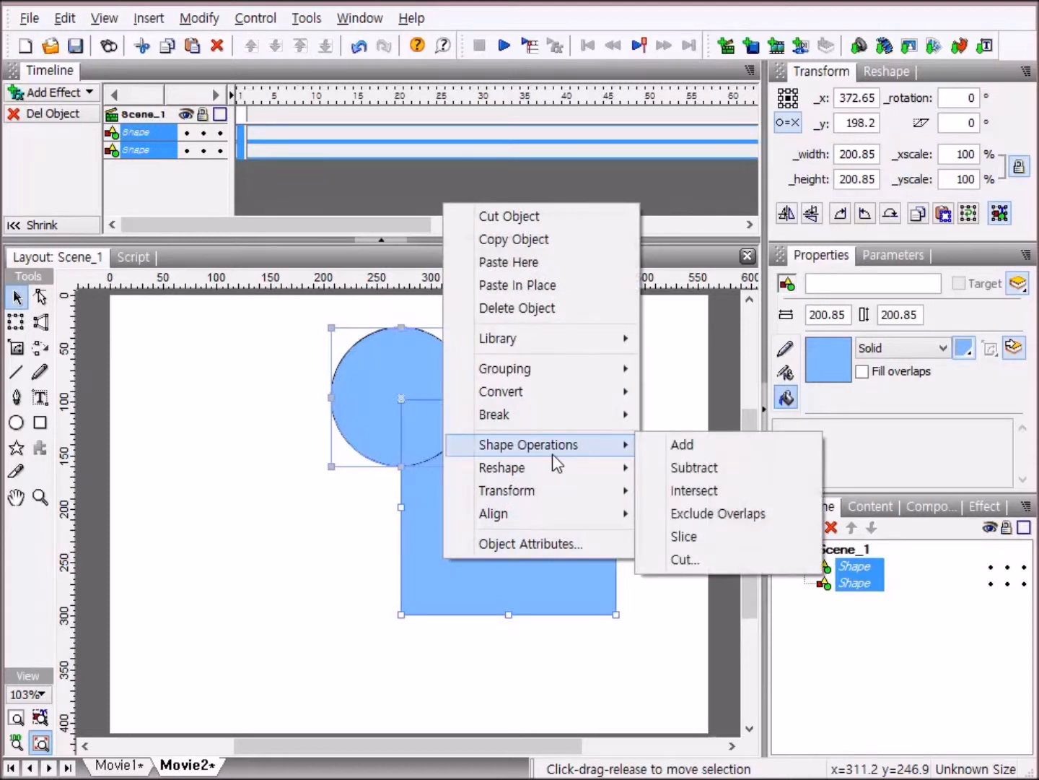
{"action": "left_click", "coordinate": [730, 517]}
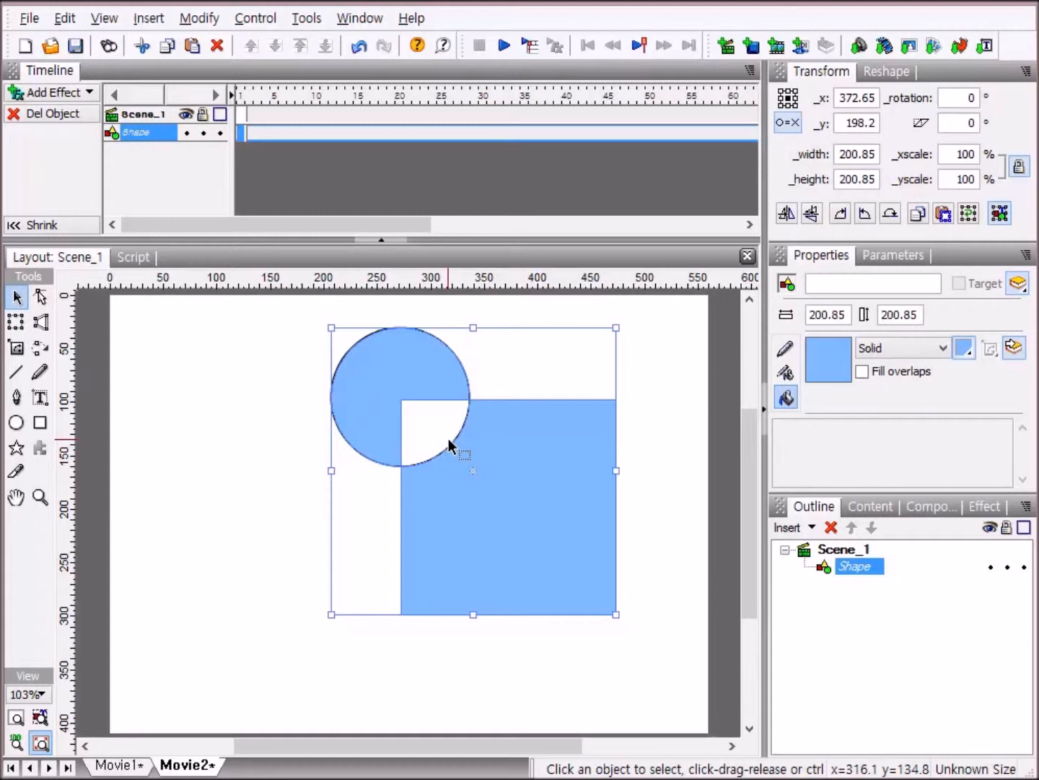
Step: Undo the overlap exclusion and the circle's move, and place the circle fully inside the square
{"action": "left_click", "coordinate": [356, 45]}
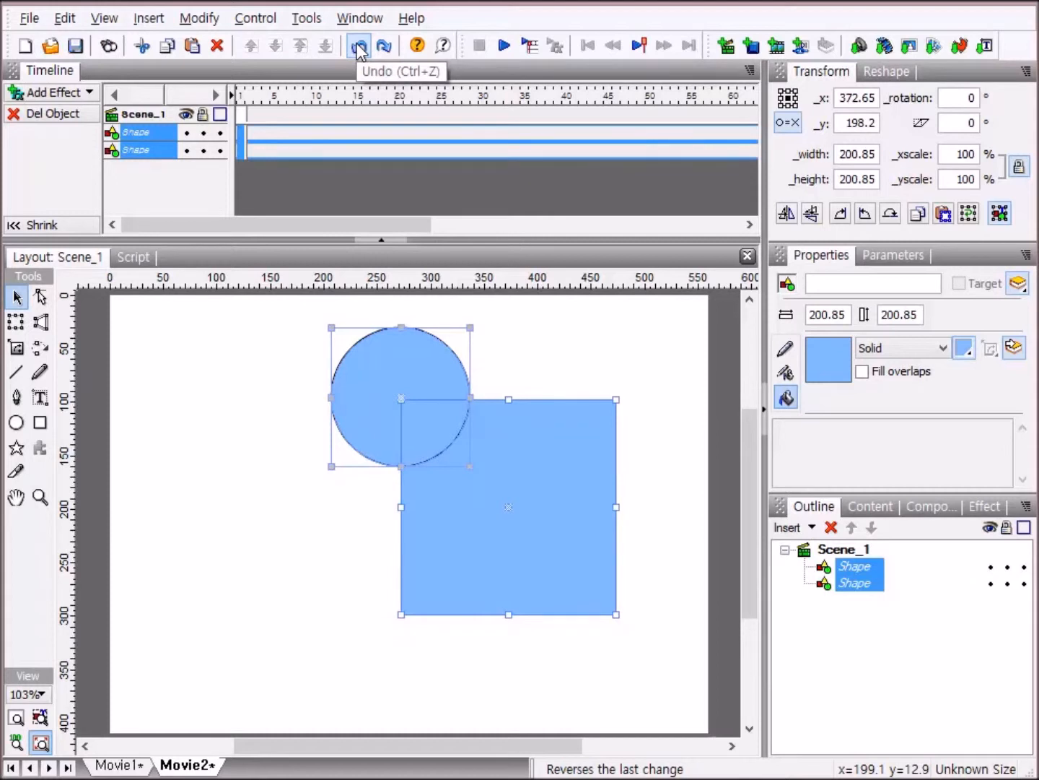
{"action": "left_click", "coordinate": [356, 45]}
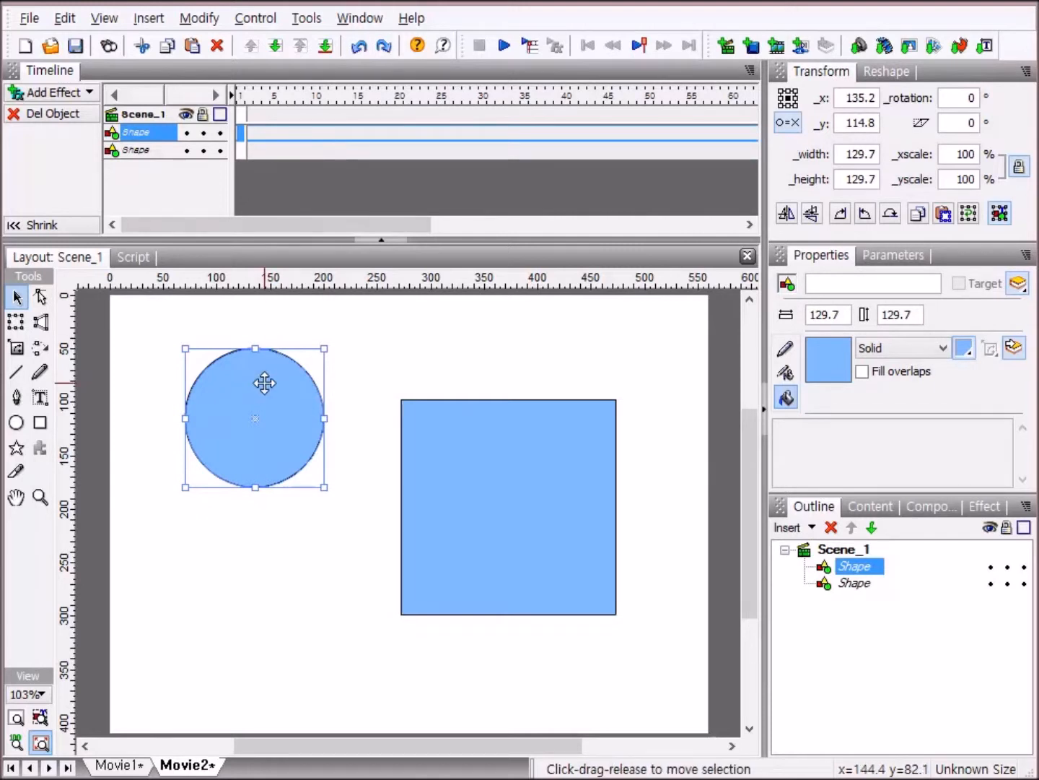
{"action": "left_click_drag", "start_coordinate": [265, 382], "coordinate": [512, 465]}
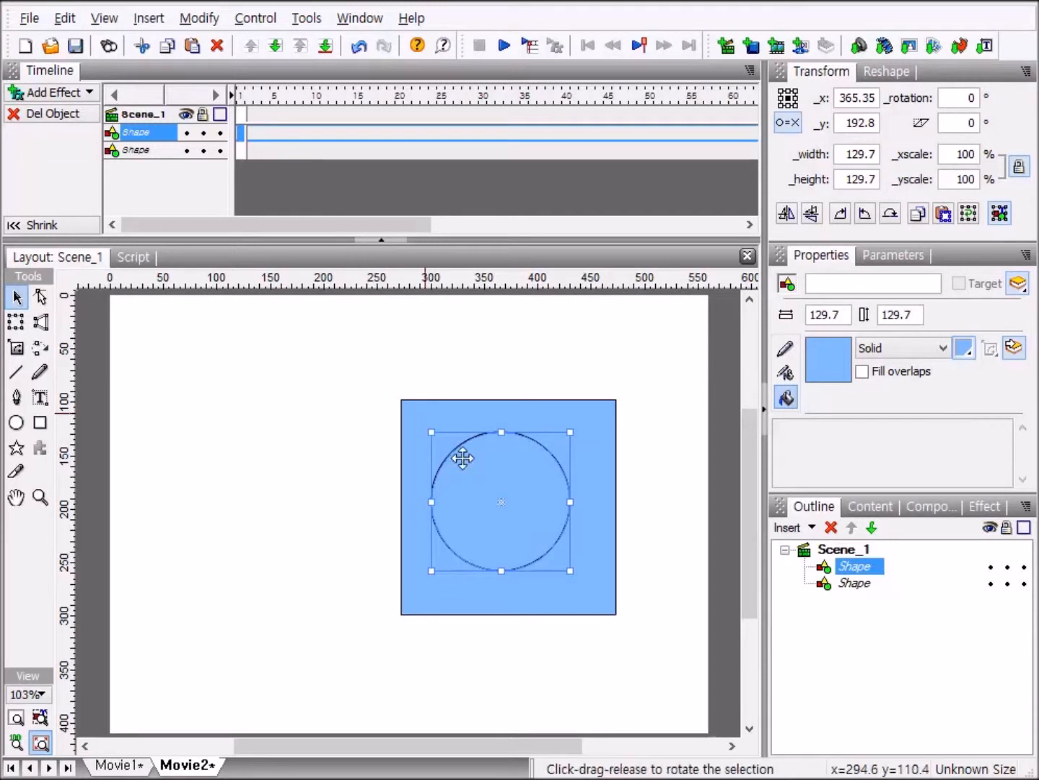
Step: Cut the inner circle out of the surrounding square with the Exclude Overlaps shape operation
{"action": "left_click_drag", "start_coordinate": [333, 359], "coordinate": [647, 665]}
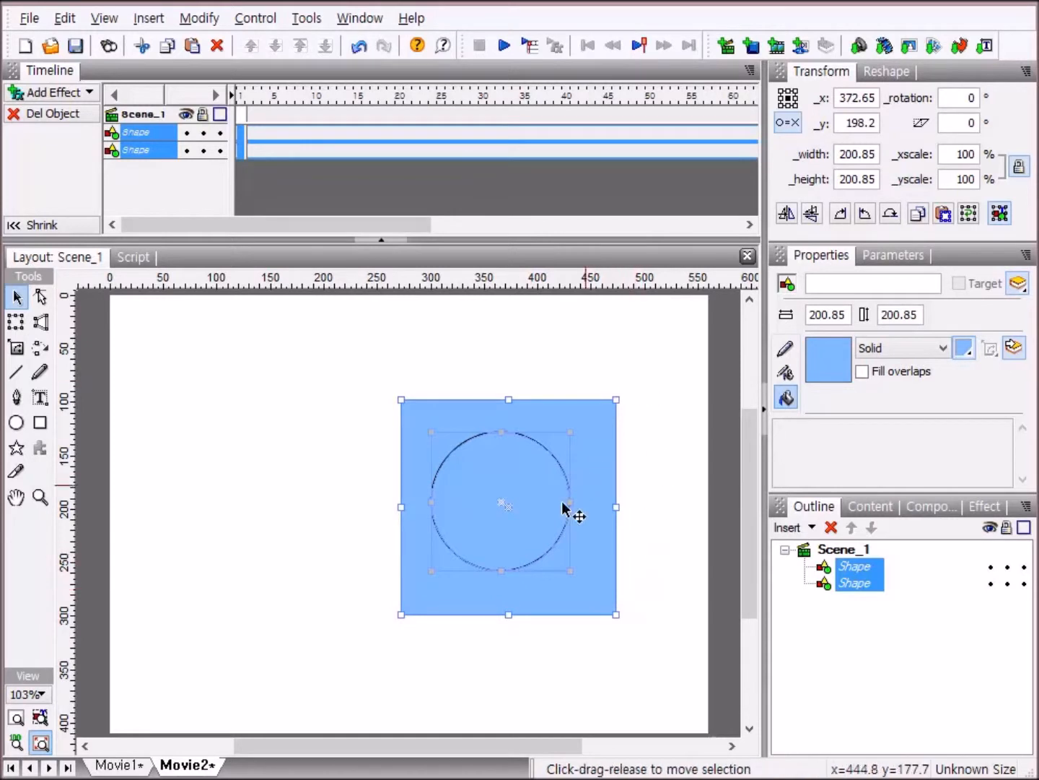
{"action": "right_click", "coordinate": [458, 571]}
{"action": "mouse_move", "coordinate": [570, 459]}
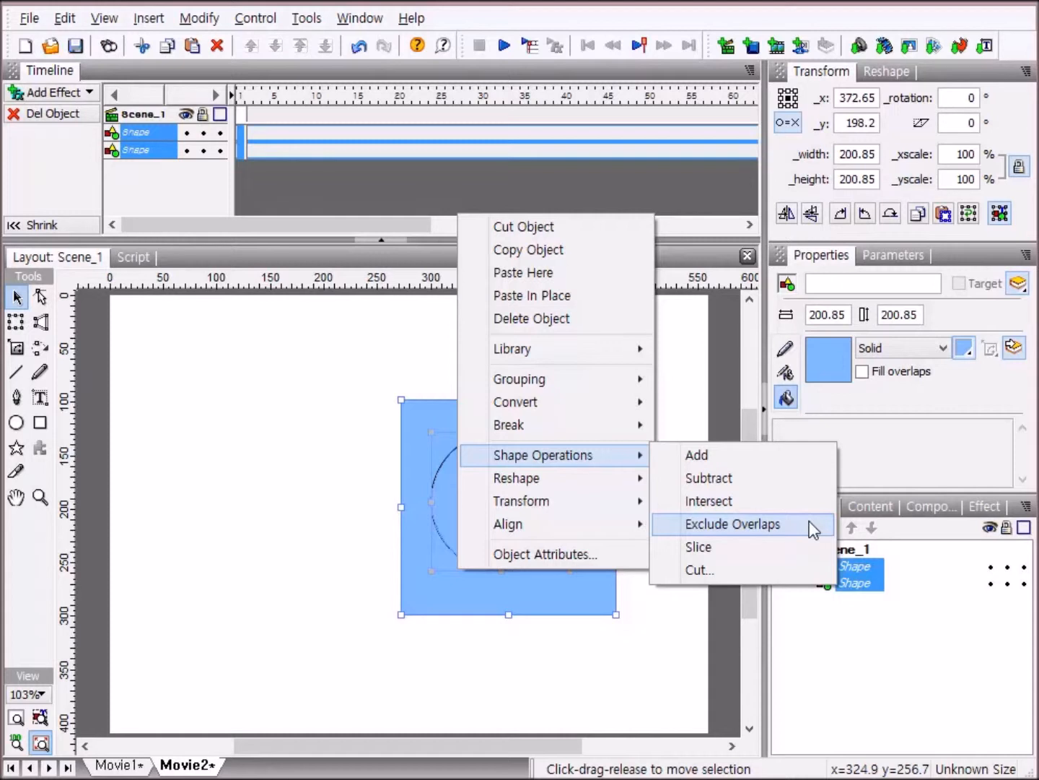
{"action": "left_click", "coordinate": [732, 523]}
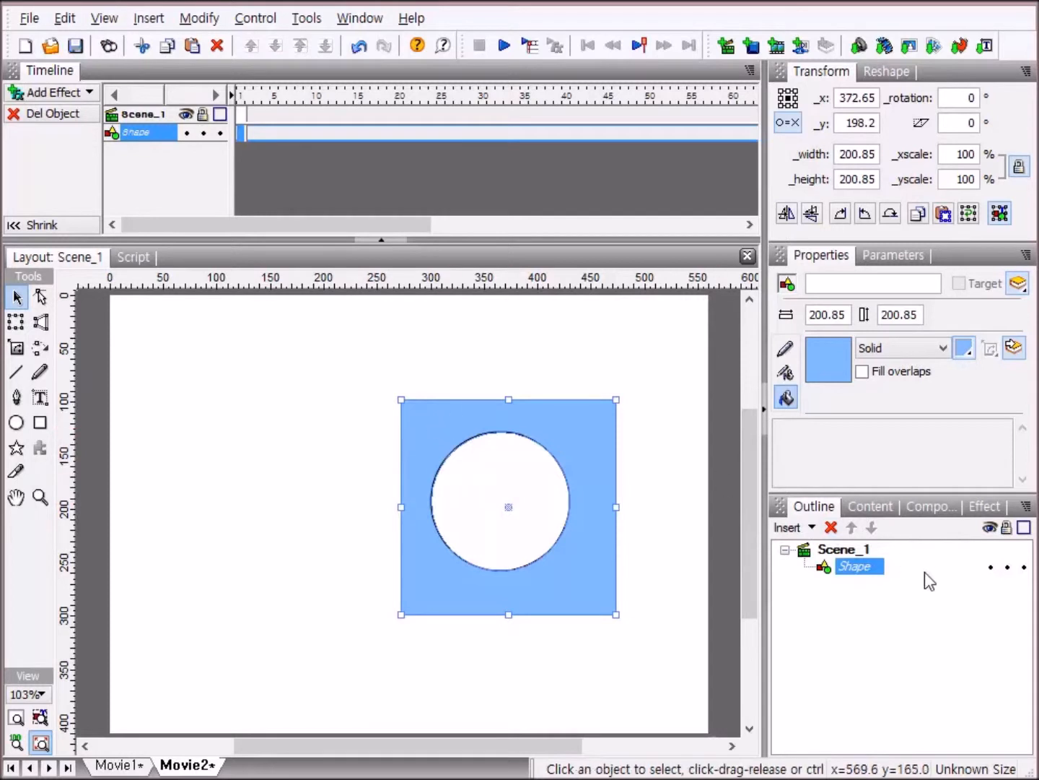
Step: Delete the holed square and draw a new solid square of about 161 by 161 right of the stage's center
{"action": "left_click", "coordinate": [831, 528]}
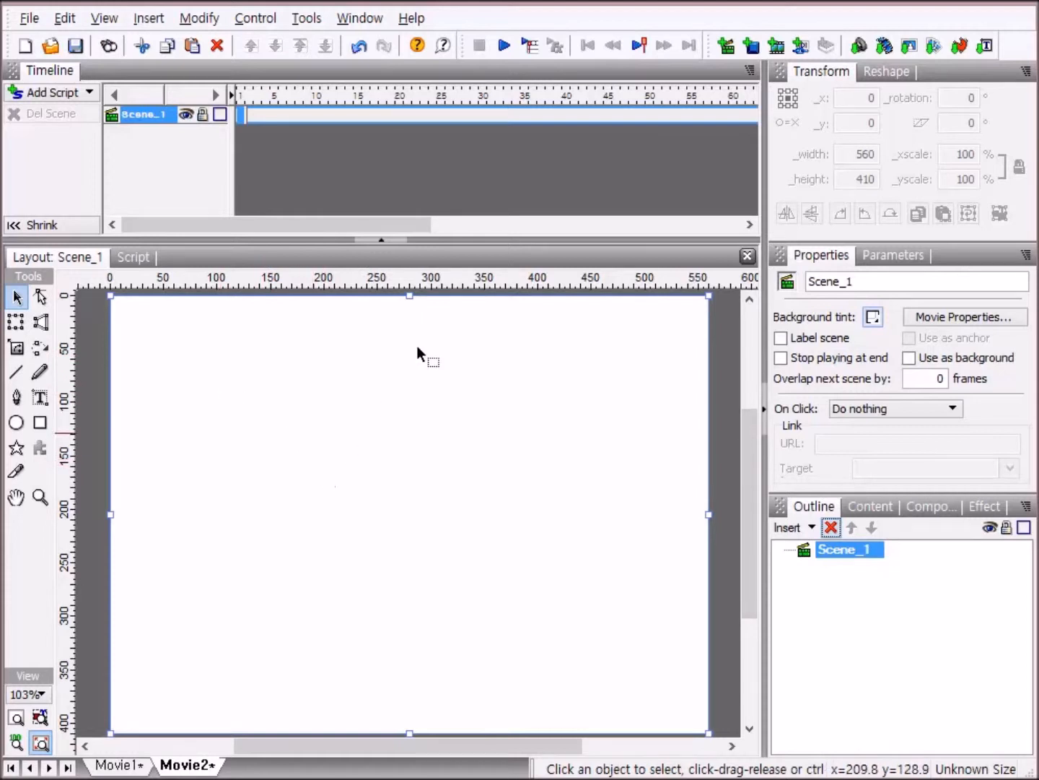
{"action": "left_click", "coordinate": [42, 424]}
{"action": "left_click_drag", "start_coordinate": [426, 403], "coordinate": [599, 573]}
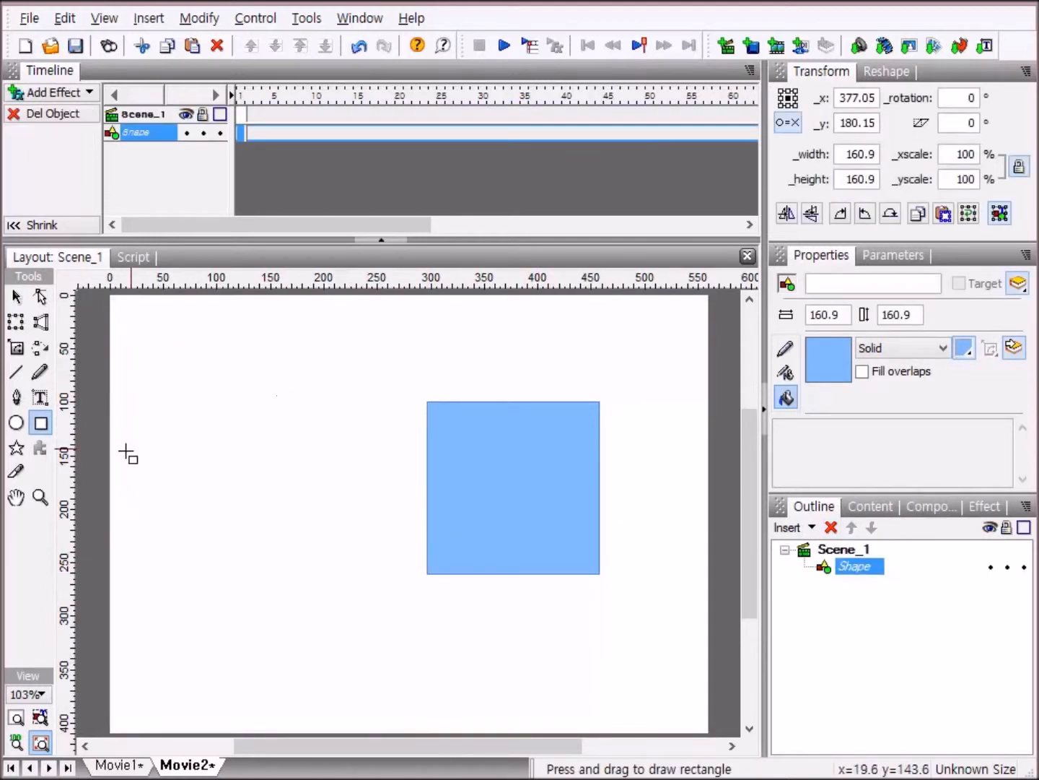
Step: Draw a solid circle of about 106 by 106 and move it onto the new square's upper-left corner
{"action": "left_click", "coordinate": [16, 423]}
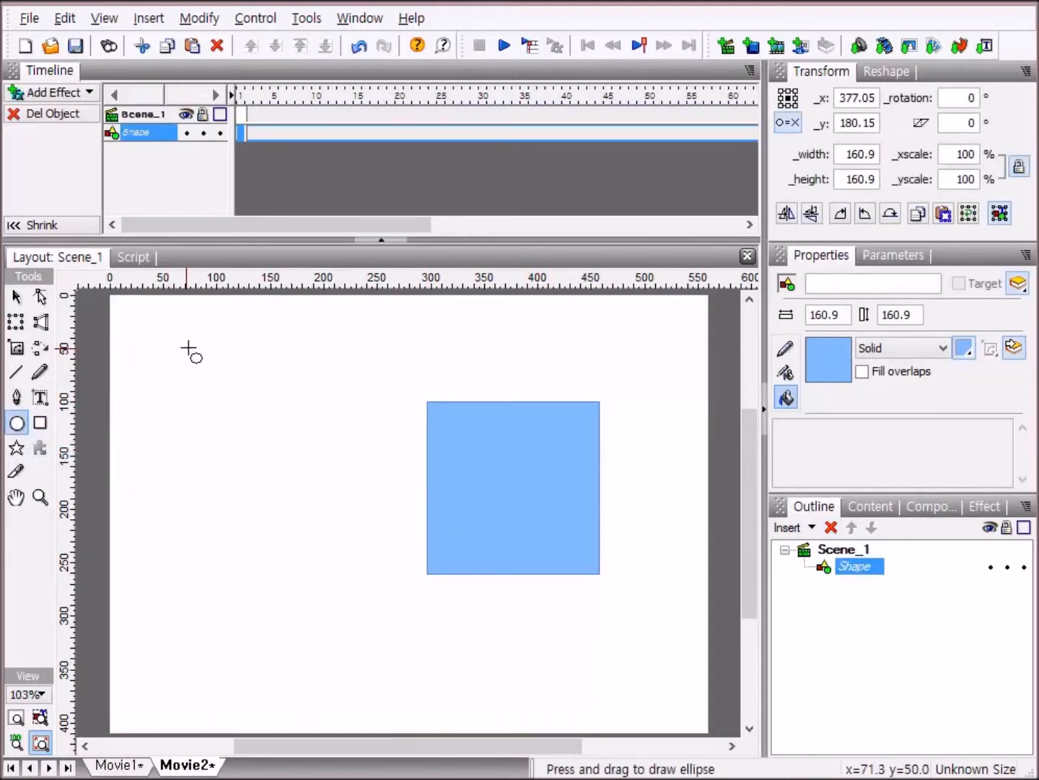
{"action": "left_click_drag", "start_coordinate": [187, 345], "coordinate": [302, 457]}
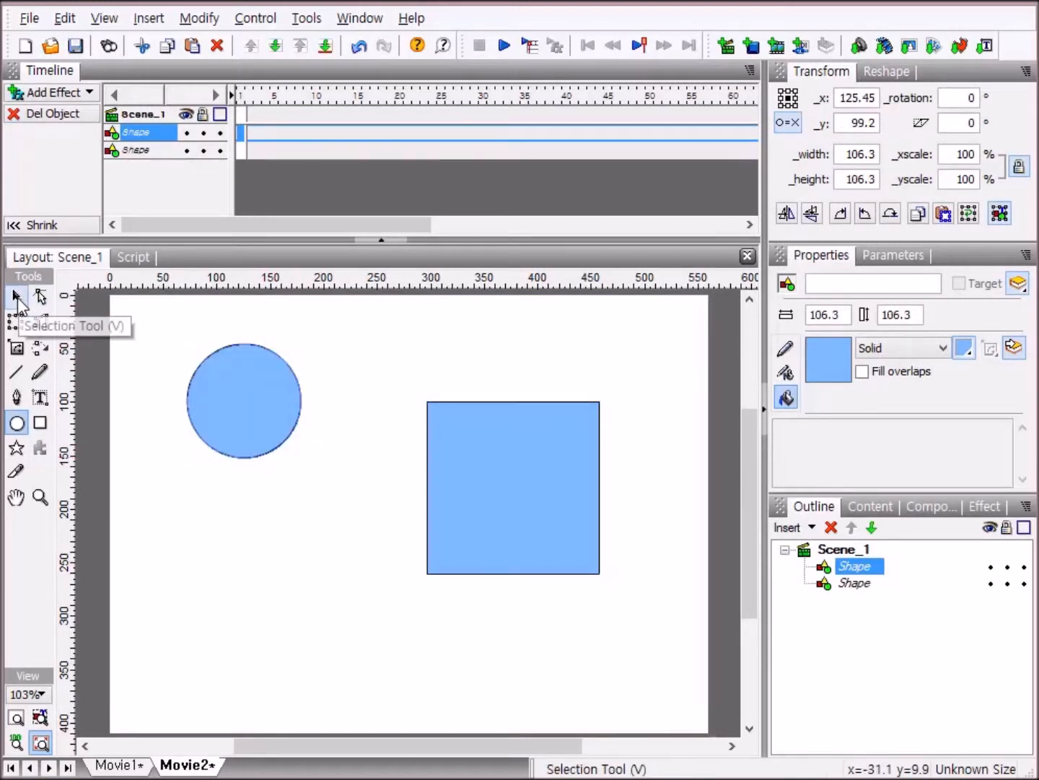
{"action": "left_click", "coordinate": [20, 299]}
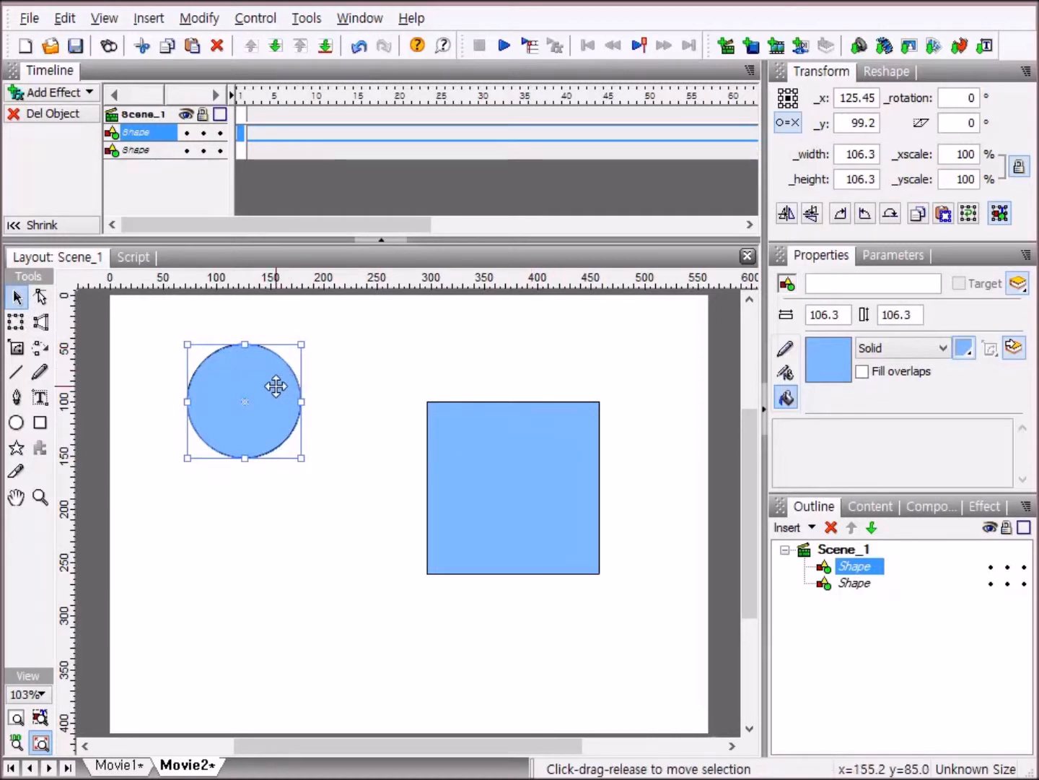
{"action": "left_click_drag", "start_coordinate": [275, 386], "coordinate": [457, 386]}
Step: Apply the Slice shape operation to the overlapping circle and square
{"action": "left_click_drag", "start_coordinate": [303, 316], "coordinate": [645, 646]}
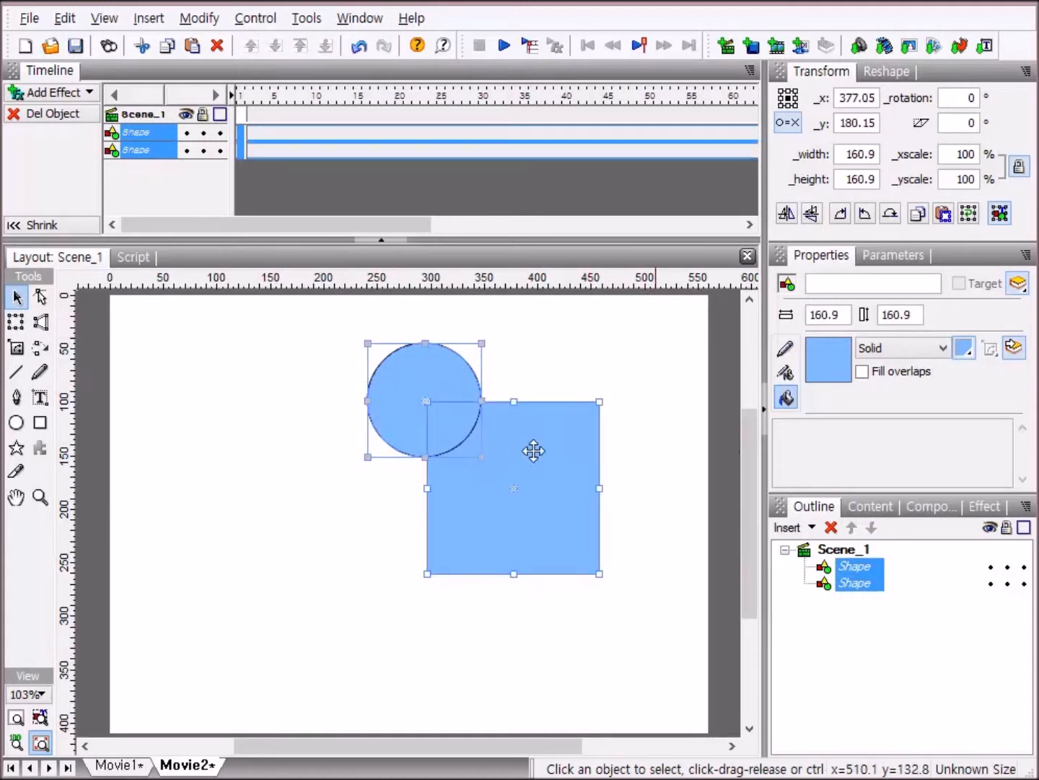
{"action": "right_click", "coordinate": [458, 539]}
{"action": "mouse_move", "coordinate": [536, 428]}
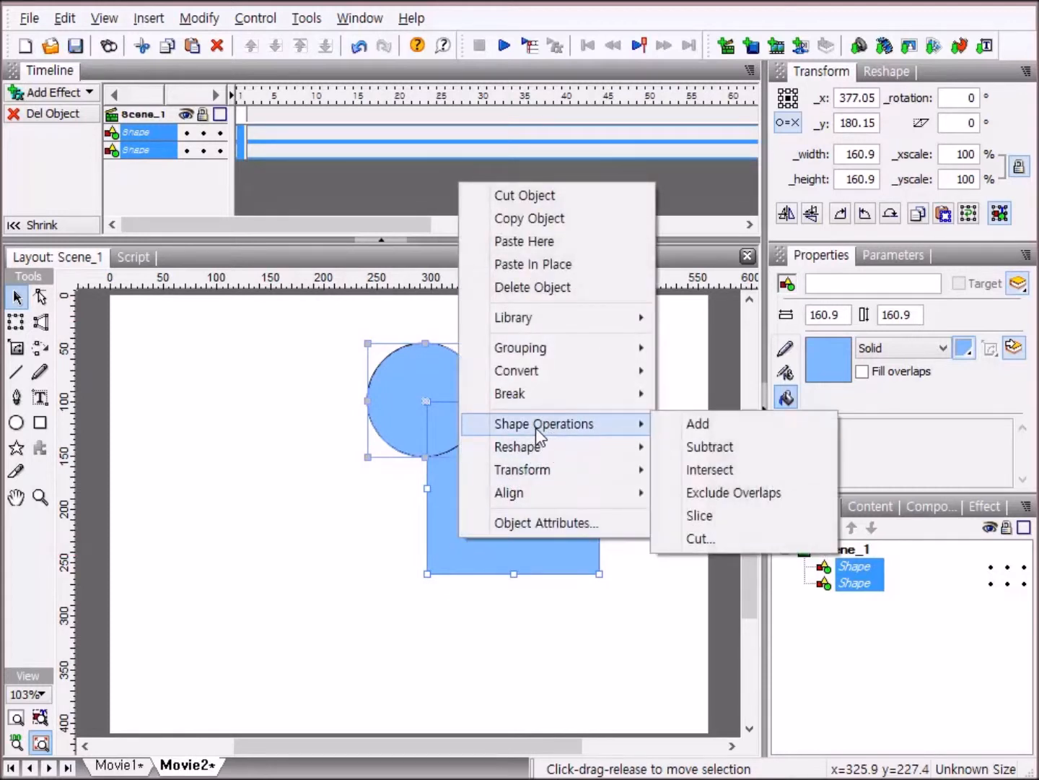
{"action": "left_click", "coordinate": [727, 516]}
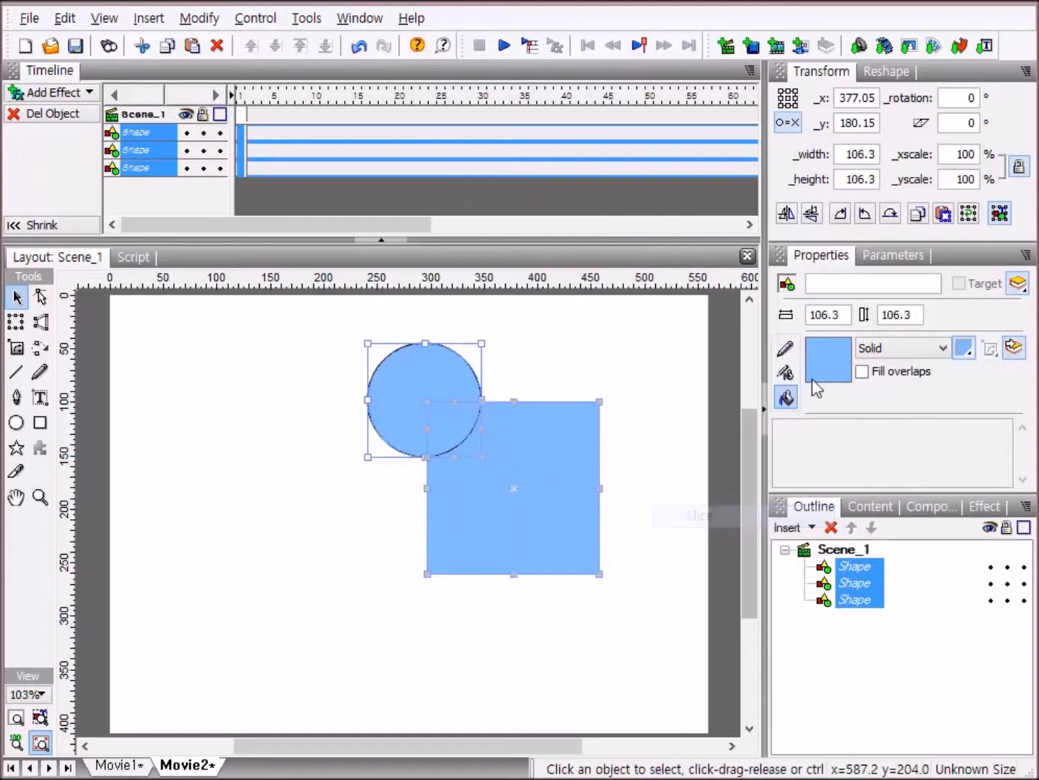
Step: Move the sliced square piece down and right and the circle piece up and left, away from the overlap piece
{"action": "left_click", "coordinate": [569, 653]}
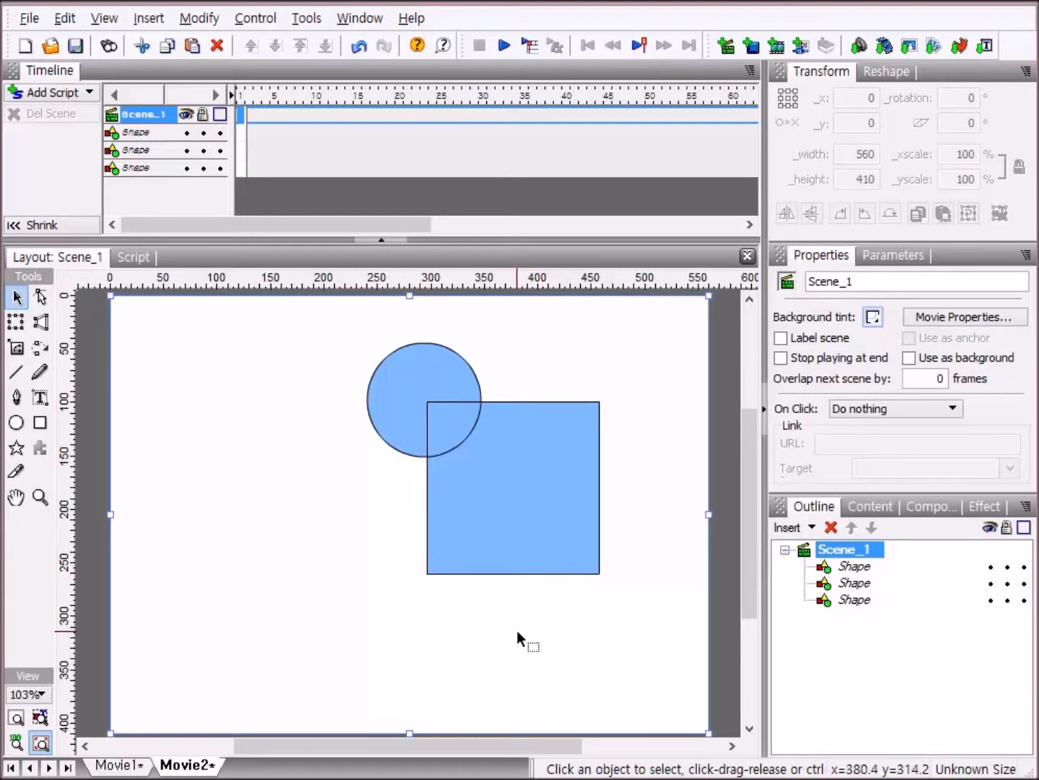
{"action": "left_click_drag", "start_coordinate": [524, 513], "coordinate": [560, 567]}
{"action": "left_click_drag", "start_coordinate": [412, 381], "coordinate": [291, 362]}
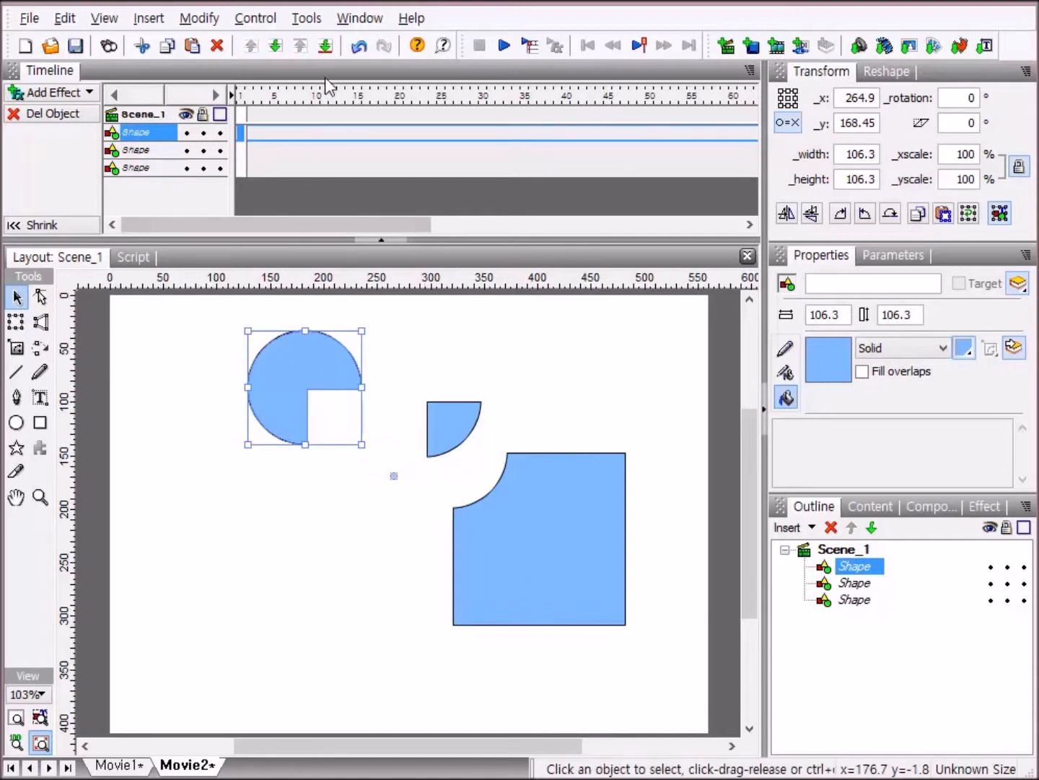
Step: Undo the moves of the sliced pieces, the Slice operation and the circle's move onto the square's corner
{"action": "left_click", "coordinate": [358, 46]}
{"action": "left_click", "coordinate": [359, 49]}
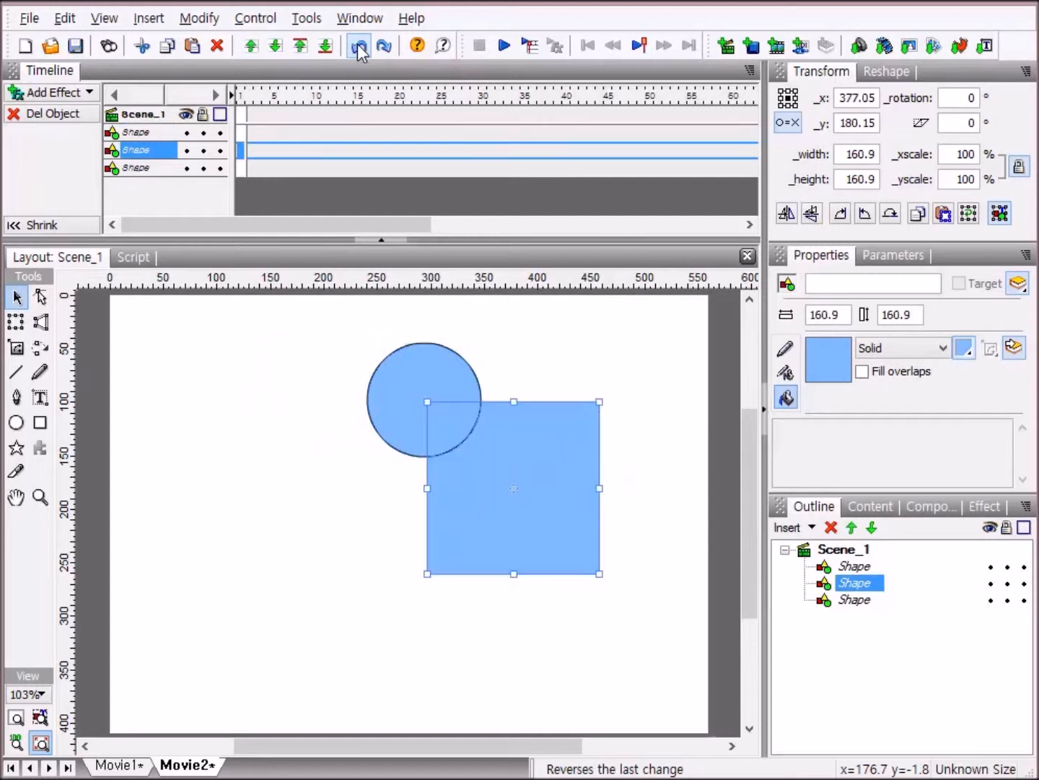
{"action": "left_click", "coordinate": [359, 48]}
{"action": "left_click", "coordinate": [359, 48]}
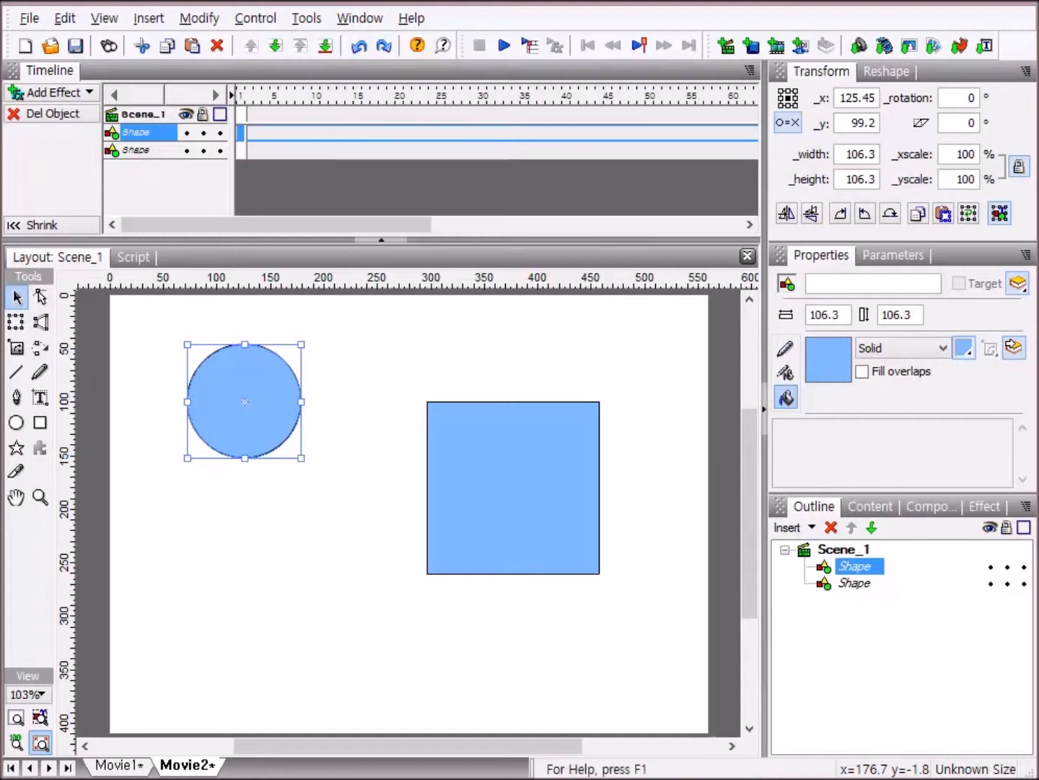
Step: Place the circle in the middle of the square and apply the Slice shape operation to both shapes
{"action": "left_click_drag", "start_coordinate": [274, 374], "coordinate": [544, 459]}
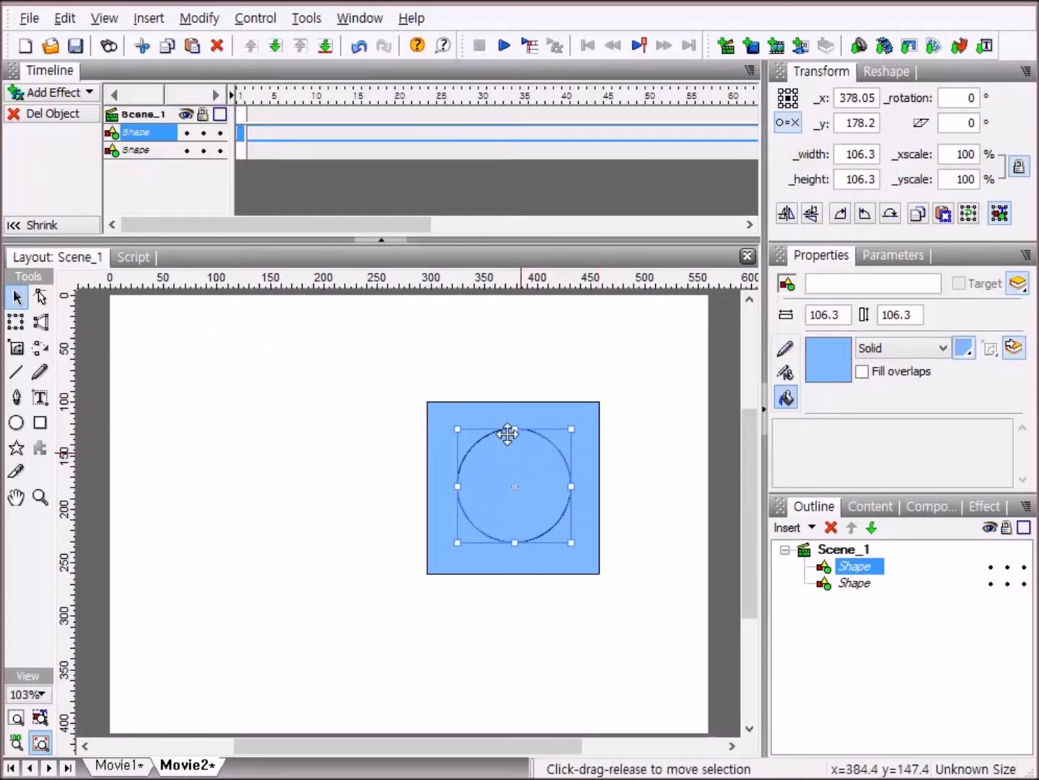
{"action": "left_click_drag", "start_coordinate": [391, 361], "coordinate": [626, 639]}
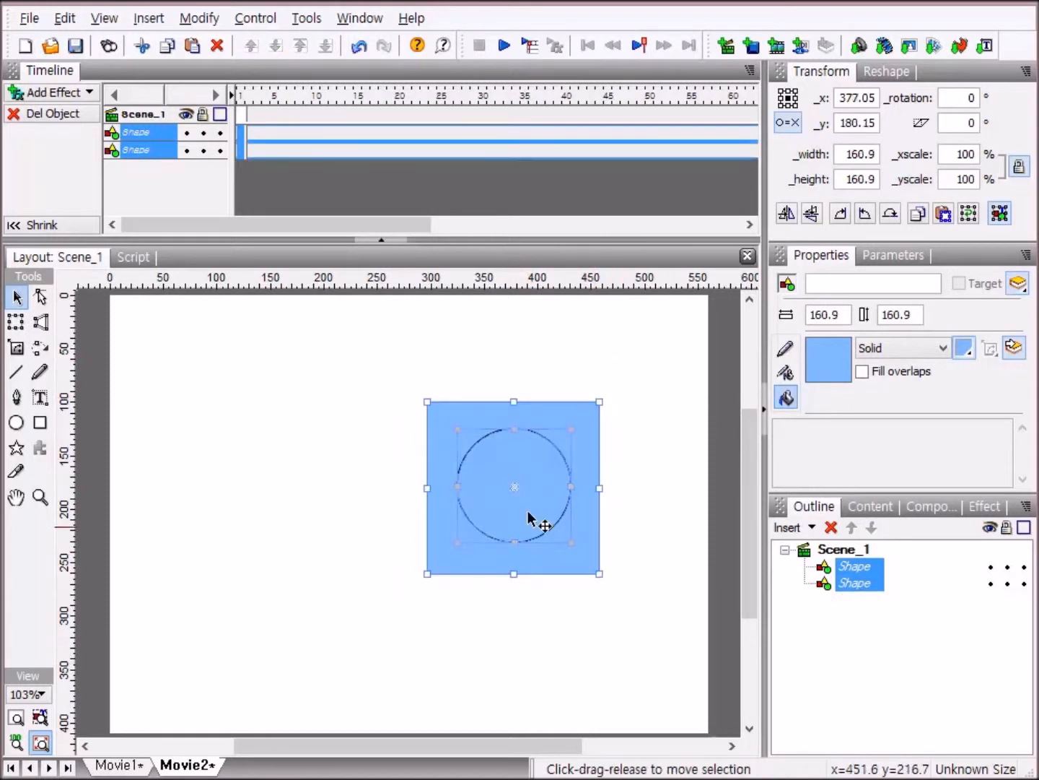
{"action": "right_click", "coordinate": [474, 536]}
{"action": "mouse_move", "coordinate": [575, 425]}
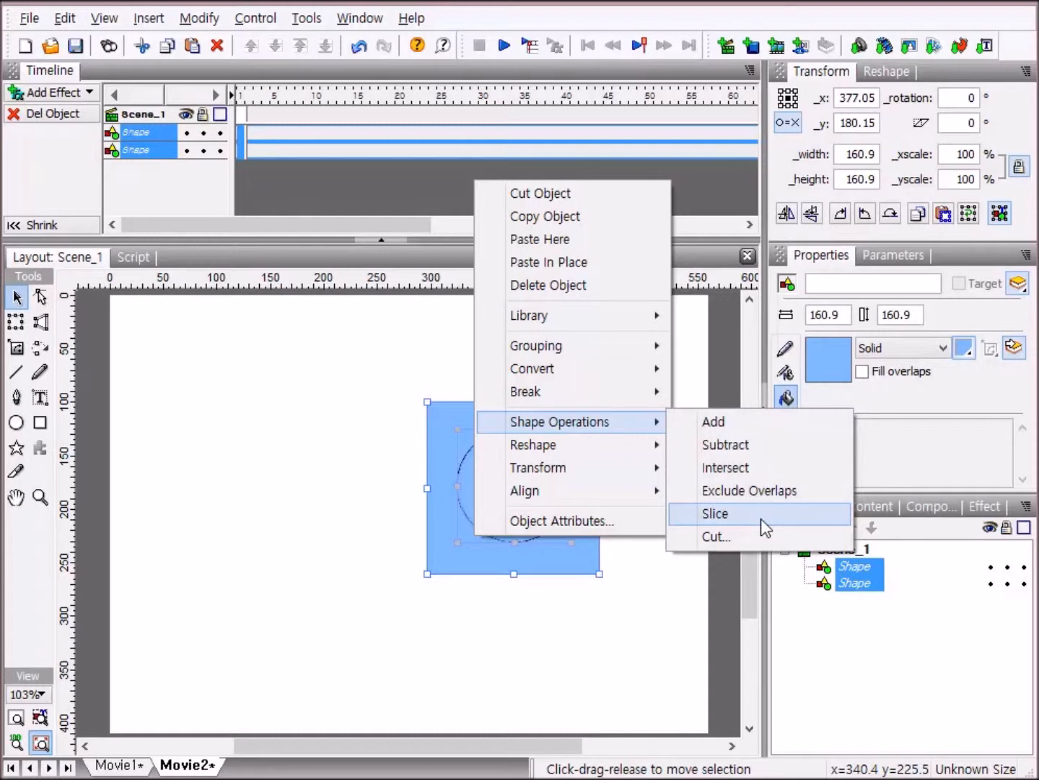
{"action": "left_click", "coordinate": [760, 516]}
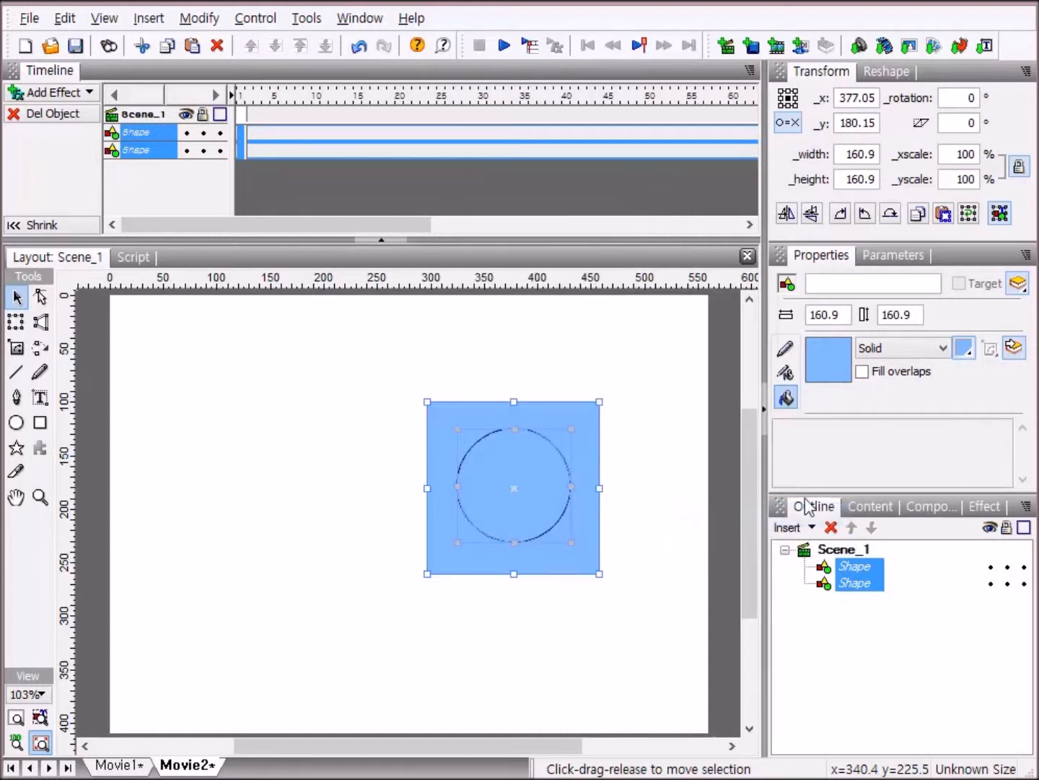
Step: Move the sliced circle out of the square to the stage's upper-left area
{"action": "left_click", "coordinate": [622, 616]}
{"action": "left_click_drag", "start_coordinate": [537, 491], "coordinate": [273, 413]}
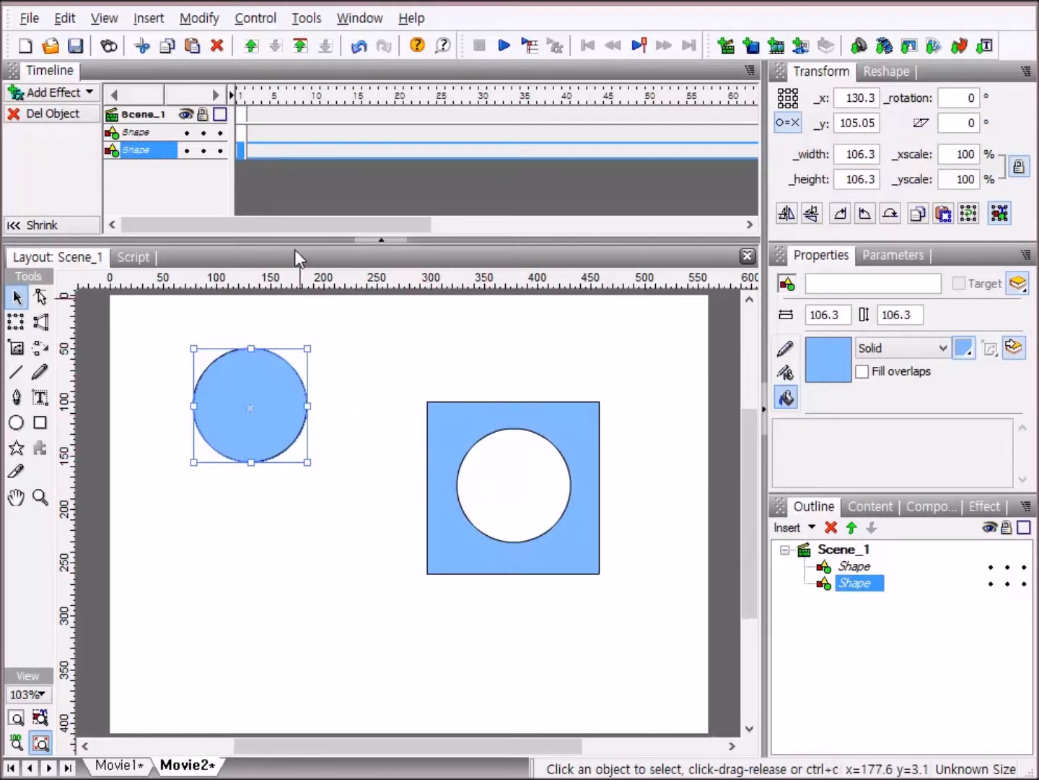
Step: Undo the sliced circle's move, the Slice operation and the circle's placement inside the square
{"action": "left_click", "coordinate": [359, 45]}
{"action": "left_click", "coordinate": [361, 46]}
{"action": "left_click", "coordinate": [360, 46]}
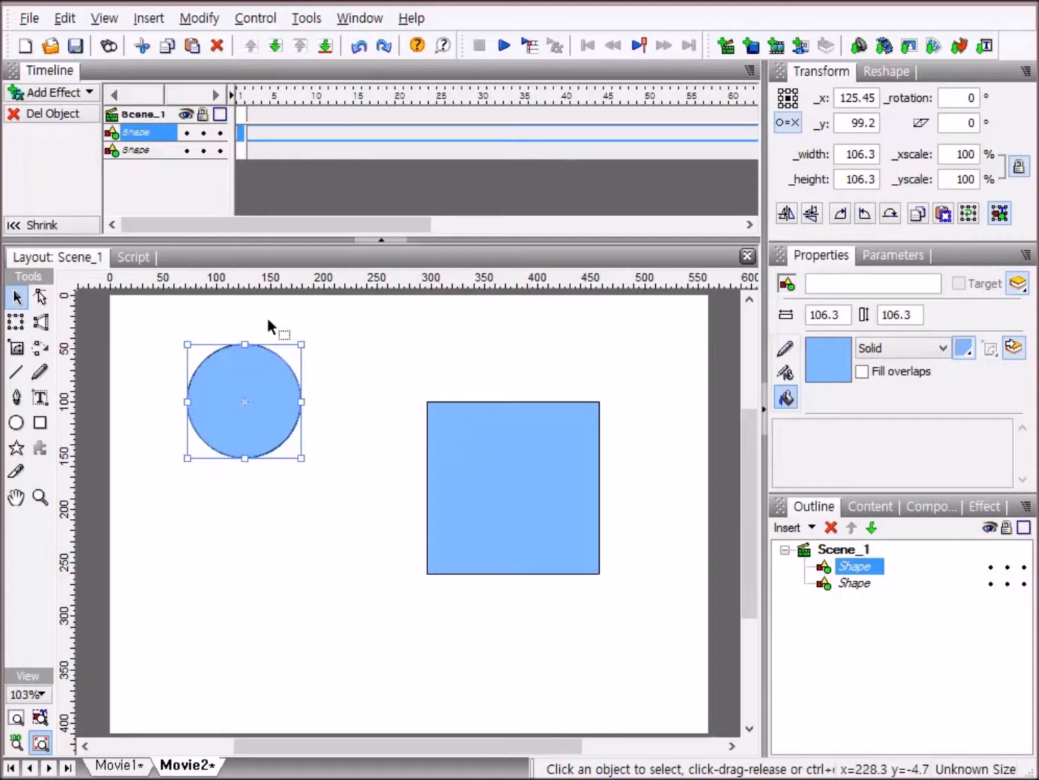
Step: Overlap the circle with the square's upper-left corner, cut others with the last selected shape, removing the cutting path shapes, and pull the quarter piece away
{"action": "left_click_drag", "start_coordinate": [258, 373], "coordinate": [432, 374]}
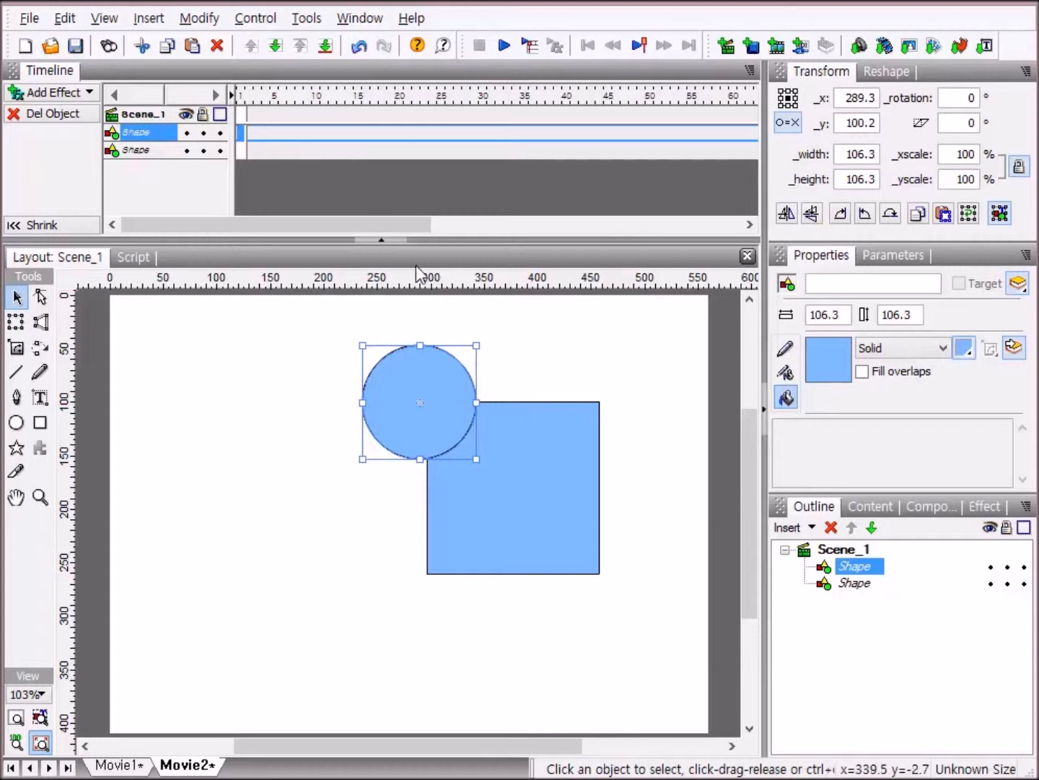
{"action": "left_click_drag", "start_coordinate": [324, 313], "coordinate": [659, 639]}
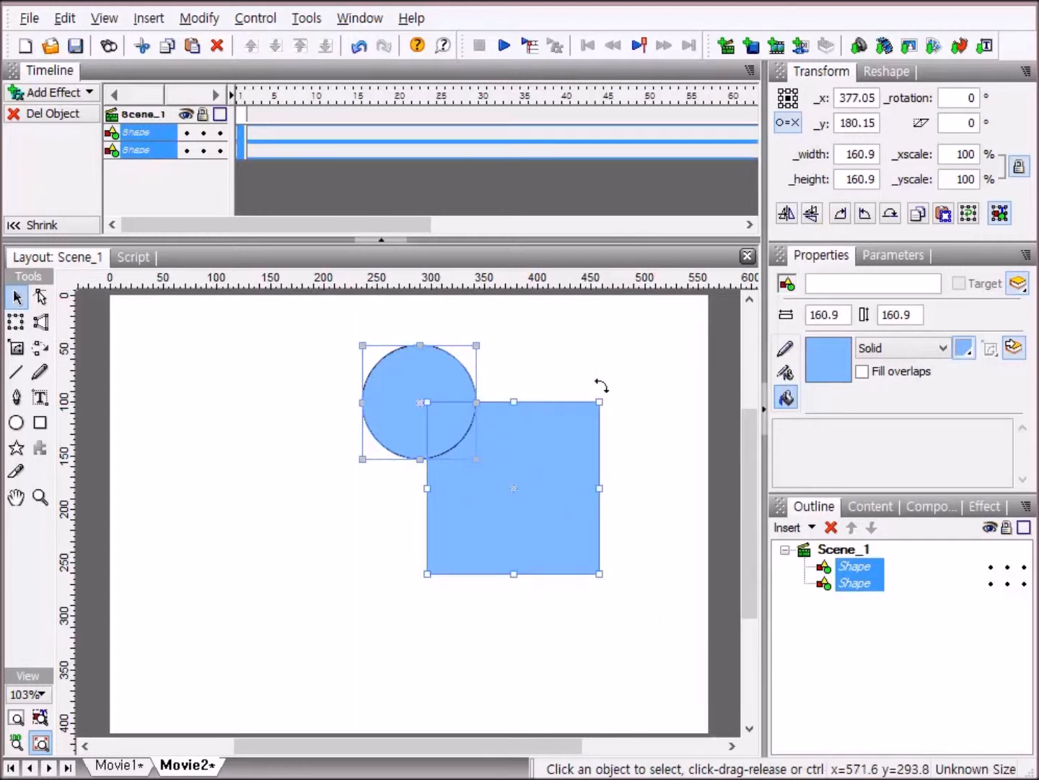
{"action": "right_click", "coordinate": [470, 532]}
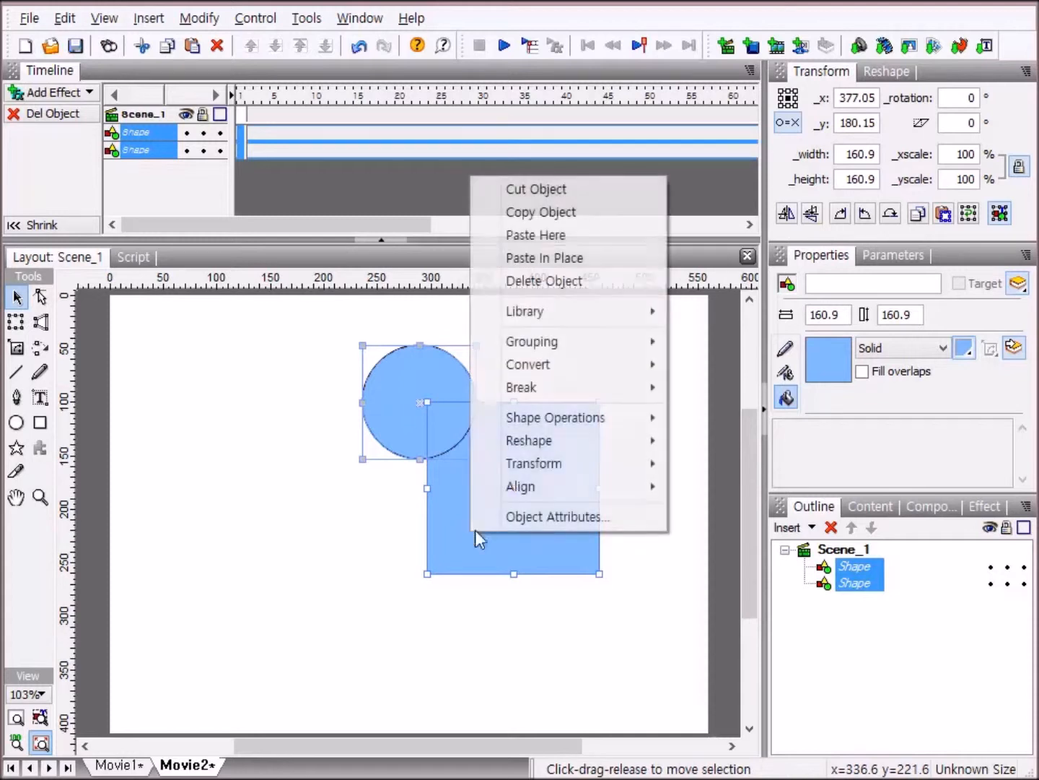
{"action": "mouse_move", "coordinate": [610, 421]}
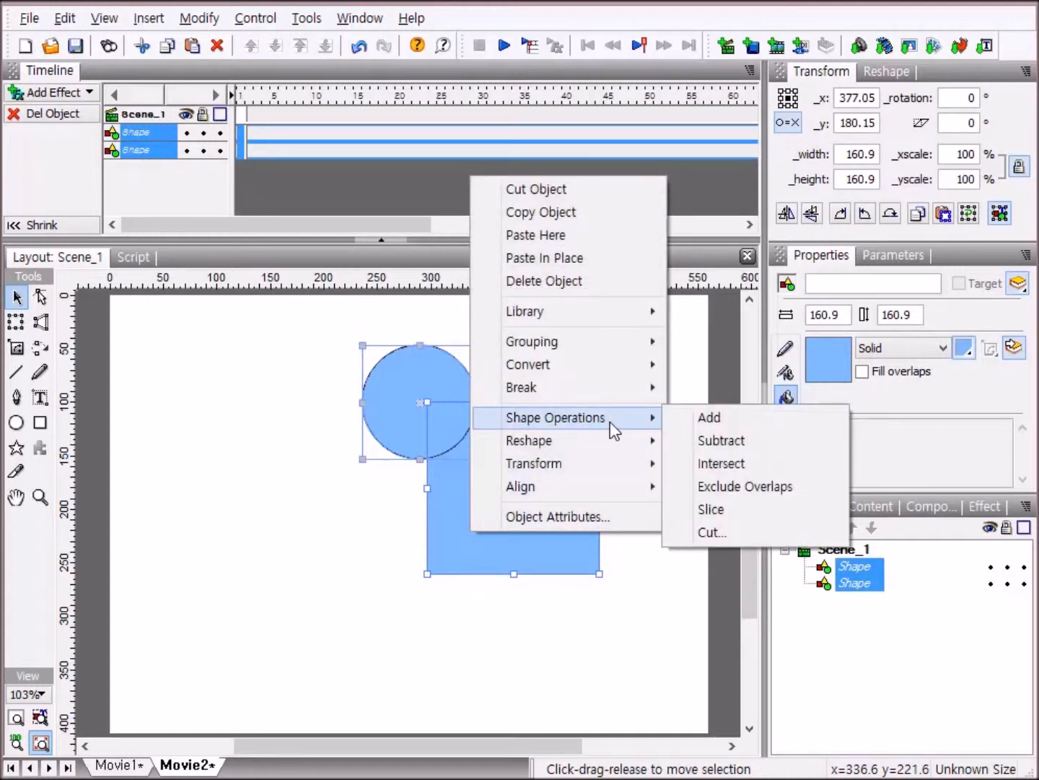
{"action": "left_click", "coordinate": [732, 532]}
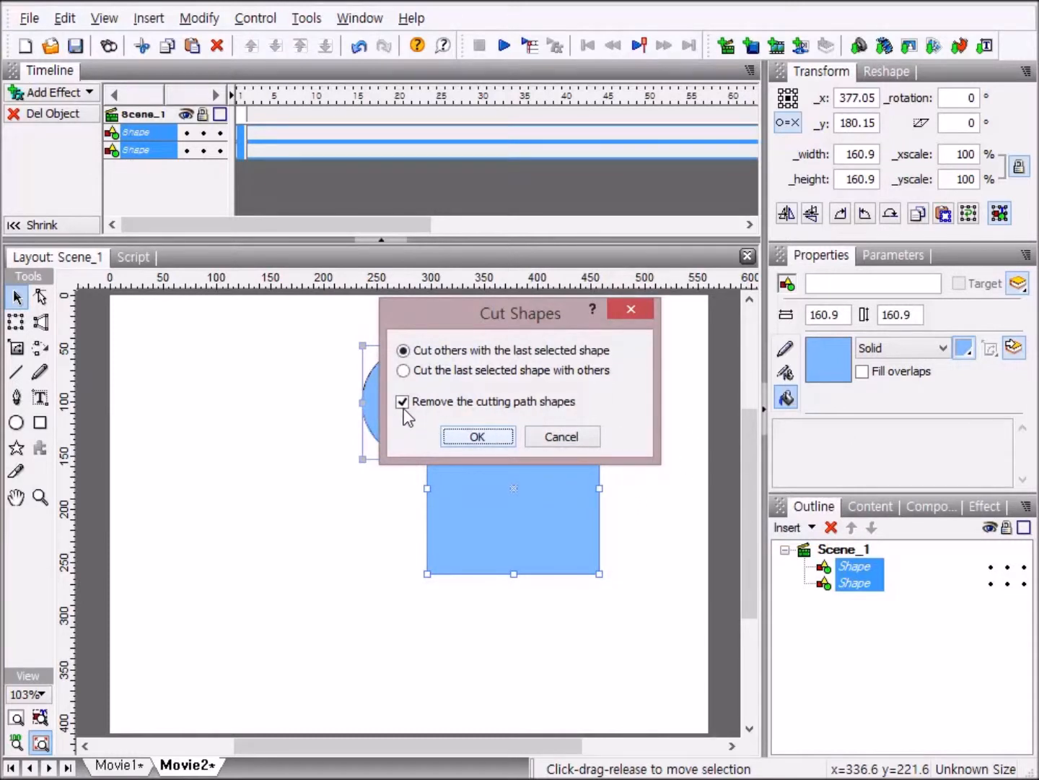
{"action": "left_click", "coordinate": [479, 437]}
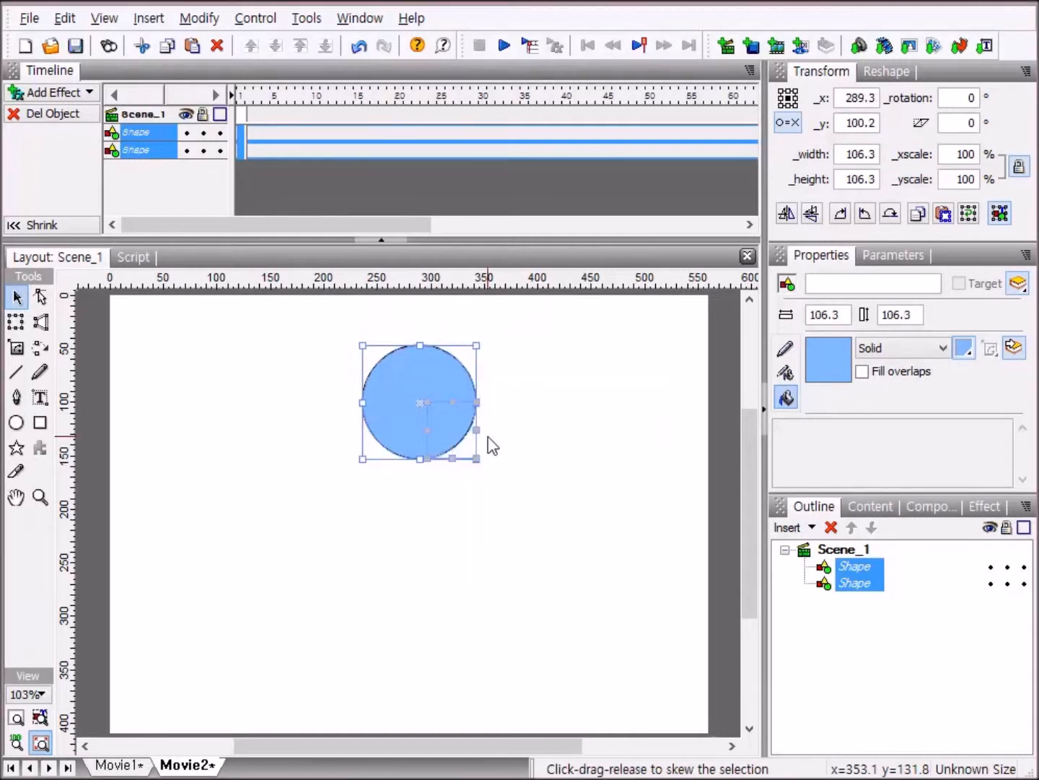
{"action": "left_click", "coordinate": [562, 518]}
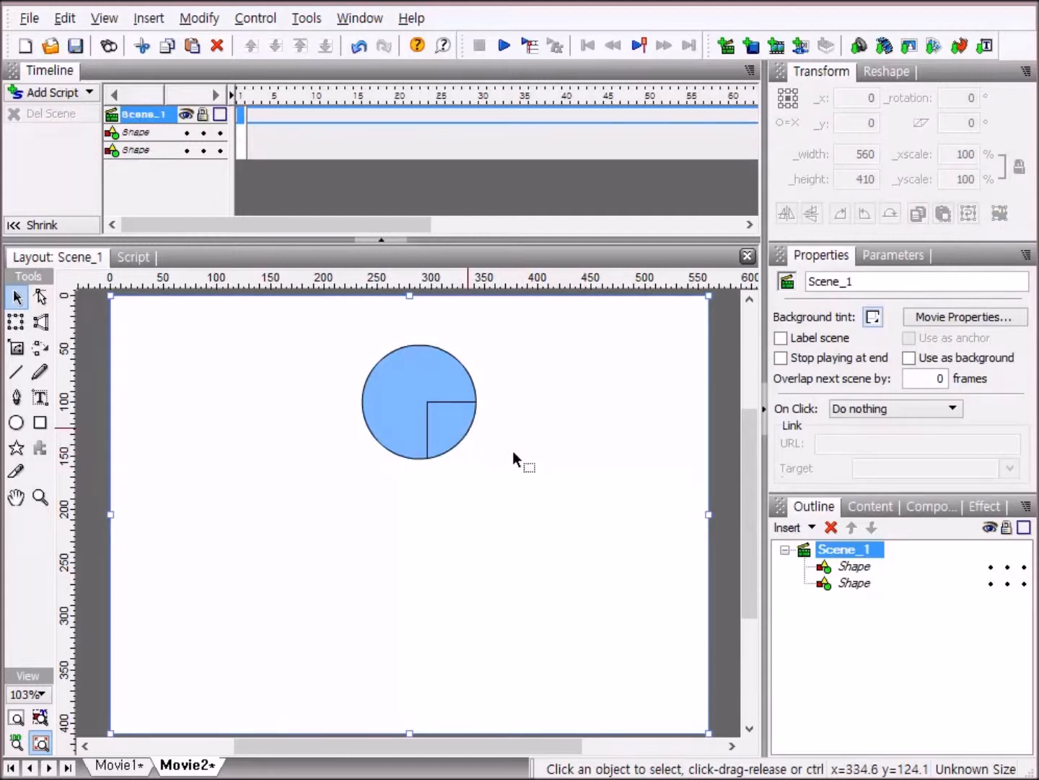
{"action": "left_click_drag", "start_coordinate": [450, 419], "coordinate": [503, 488]}
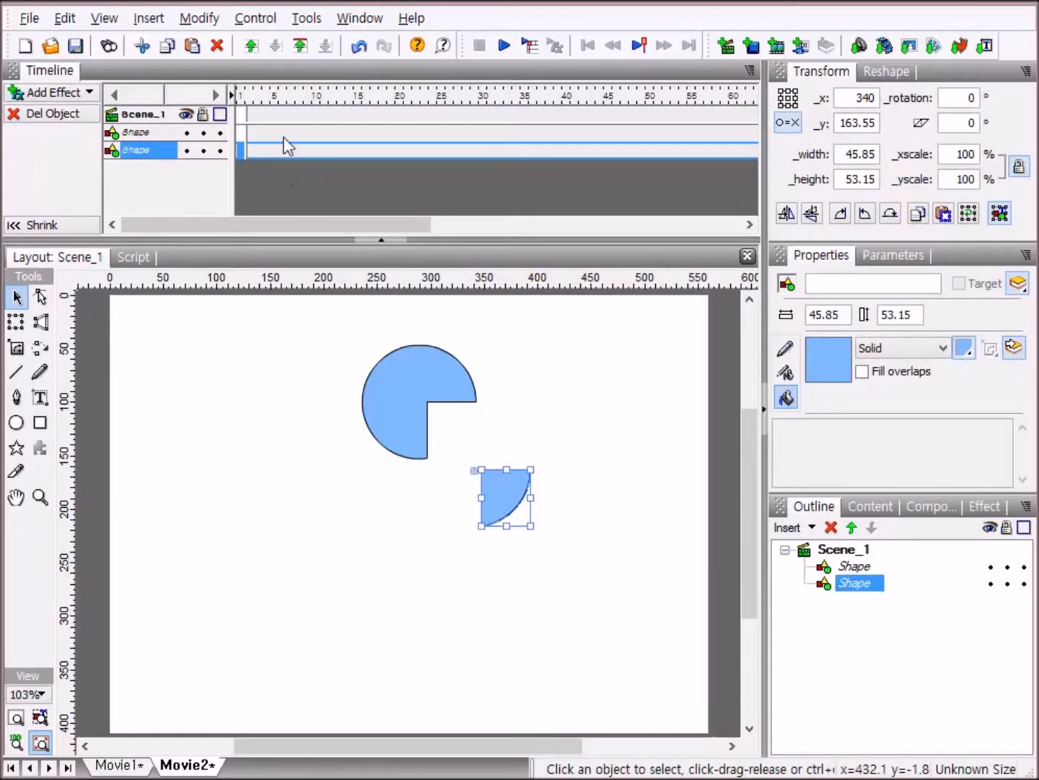
Step: Undo the quarter piece's move, the Cut operation and the circle's move onto the square's corner
{"action": "left_click", "coordinate": [358, 49]}
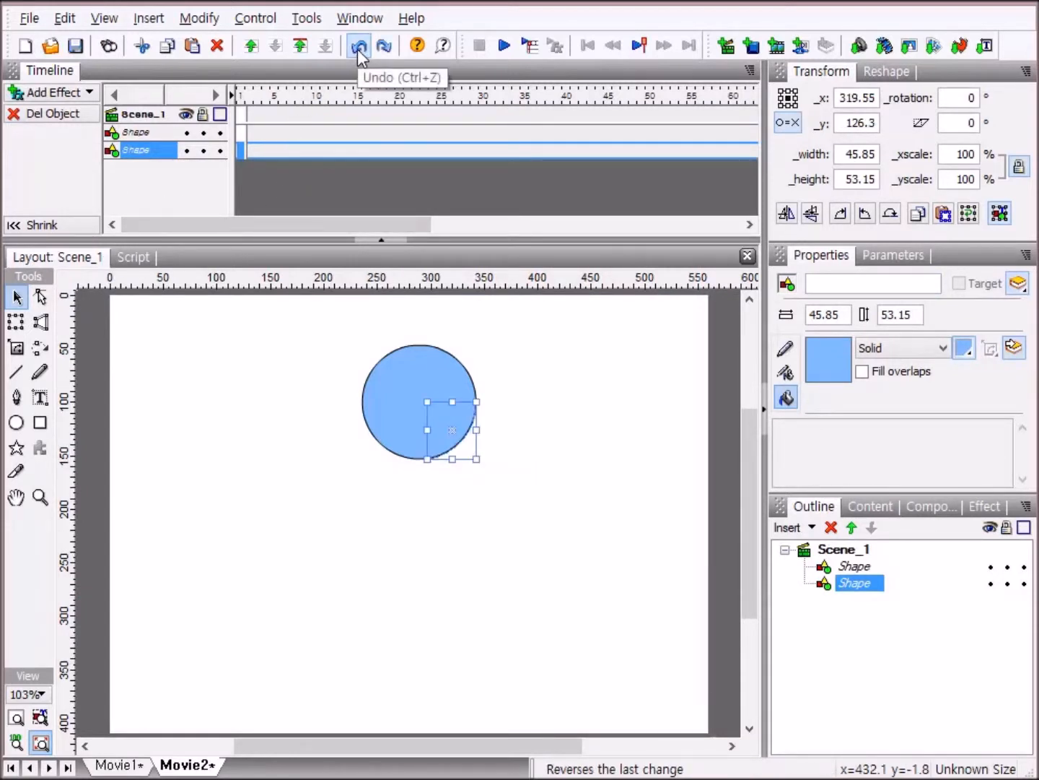
{"action": "left_click", "coordinate": [359, 48]}
{"action": "left_click", "coordinate": [358, 48]}
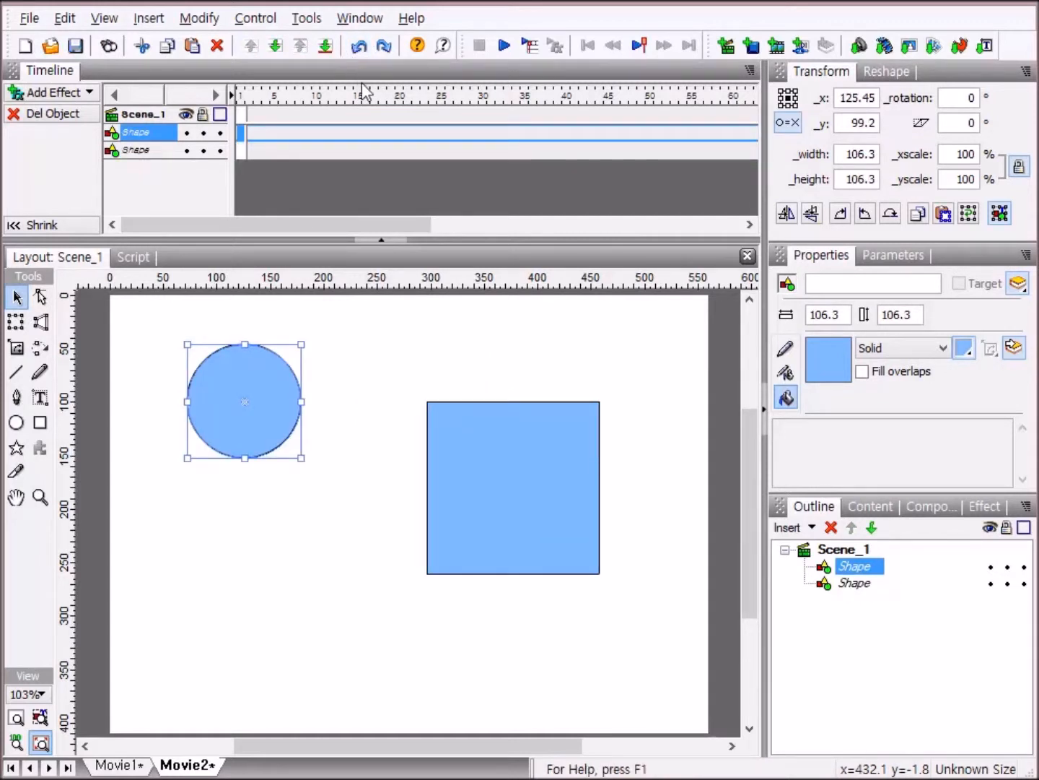
Step: Place the circle over the square's upper-left corner and cut others with the last selected shape, without removing the cutting path shapes
{"action": "left_click_drag", "start_coordinate": [236, 382], "coordinate": [410, 382]}
{"action": "left_click_drag", "start_coordinate": [322, 329], "coordinate": [654, 624]}
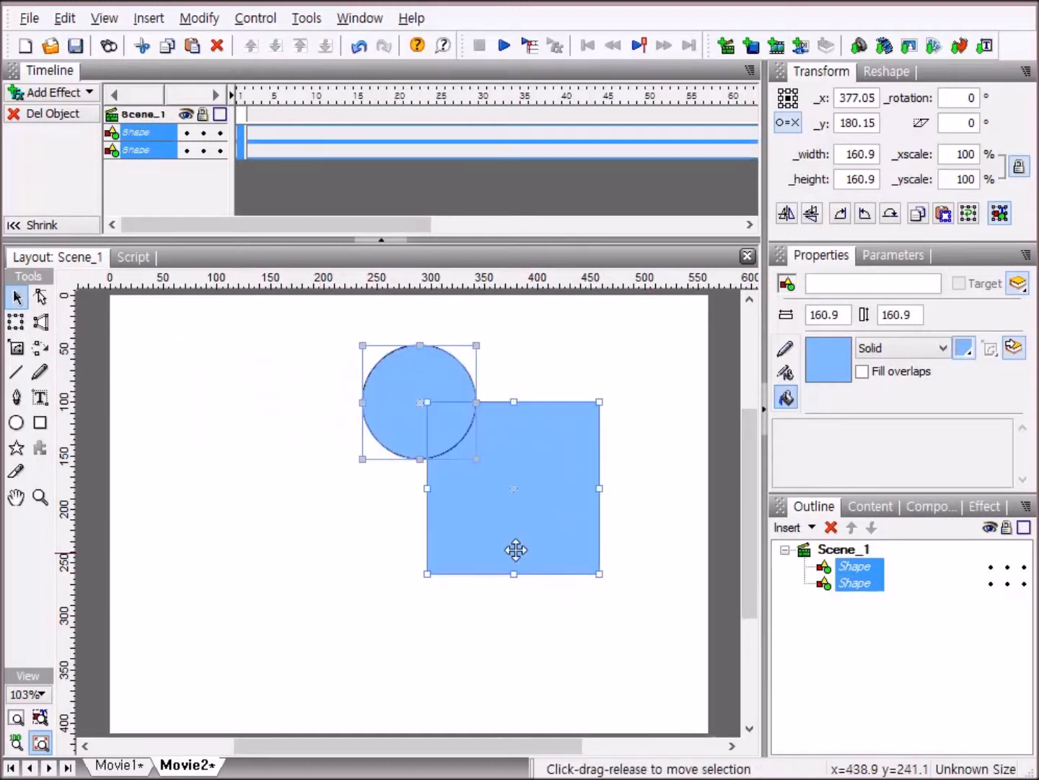
{"action": "right_click", "coordinate": [457, 546]}
{"action": "mouse_move", "coordinate": [538, 428]}
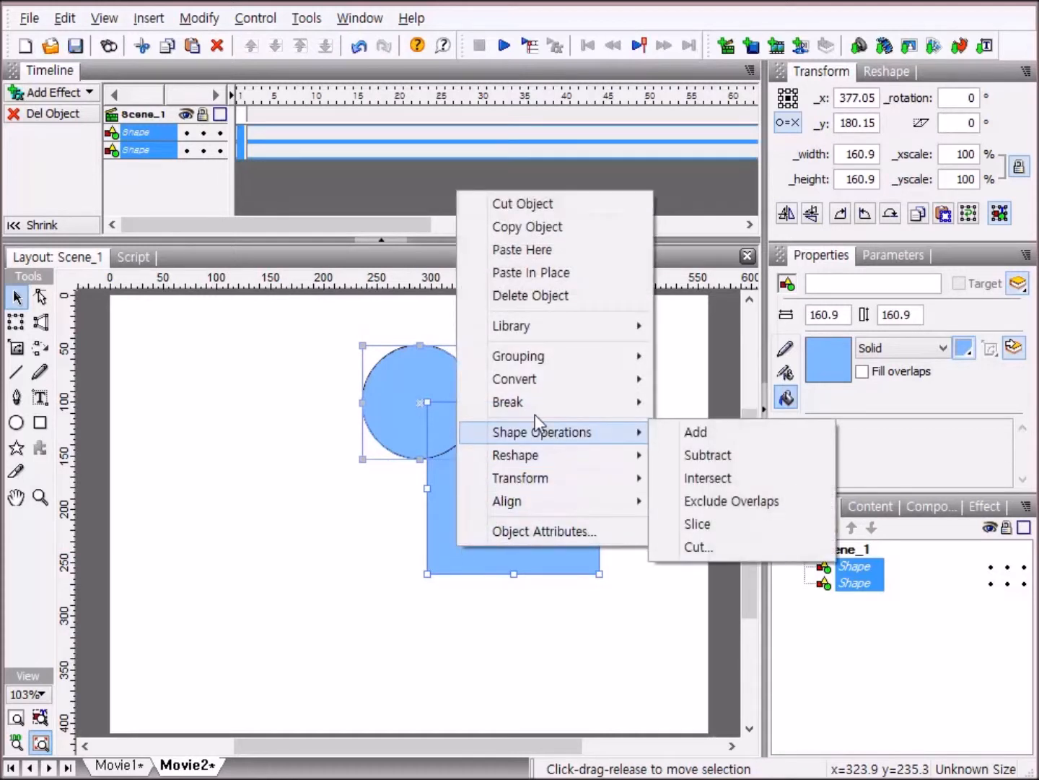
{"action": "left_click", "coordinate": [737, 549]}
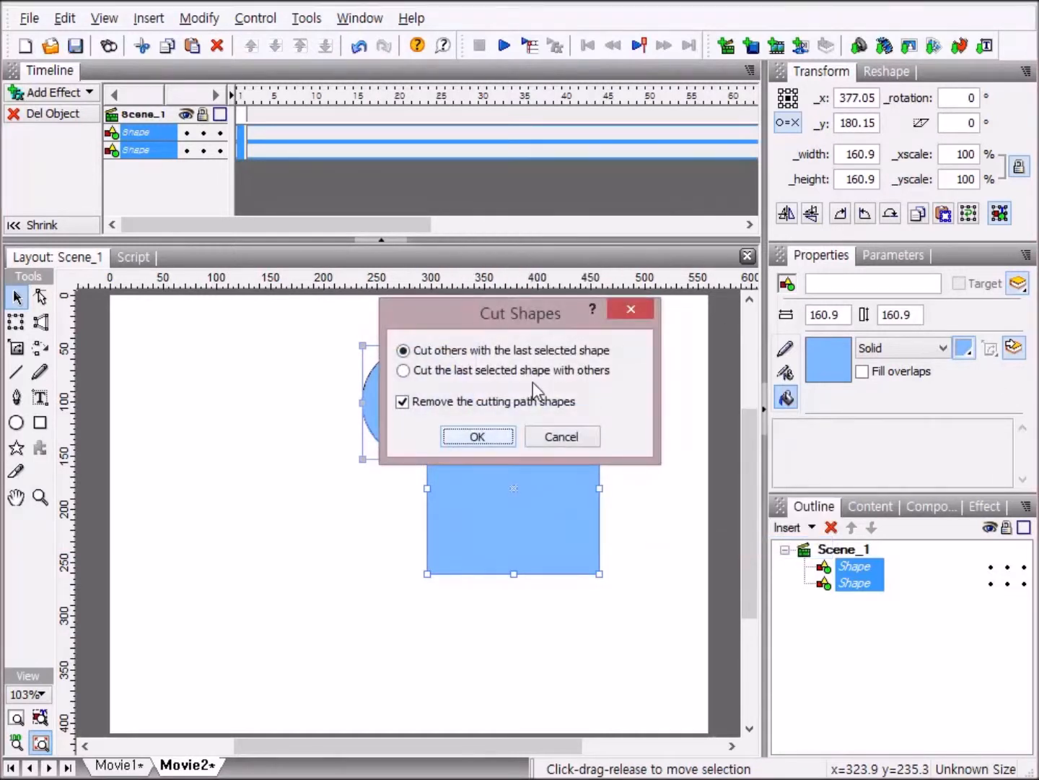
{"action": "left_click", "coordinate": [404, 405]}
{"action": "left_click", "coordinate": [488, 437]}
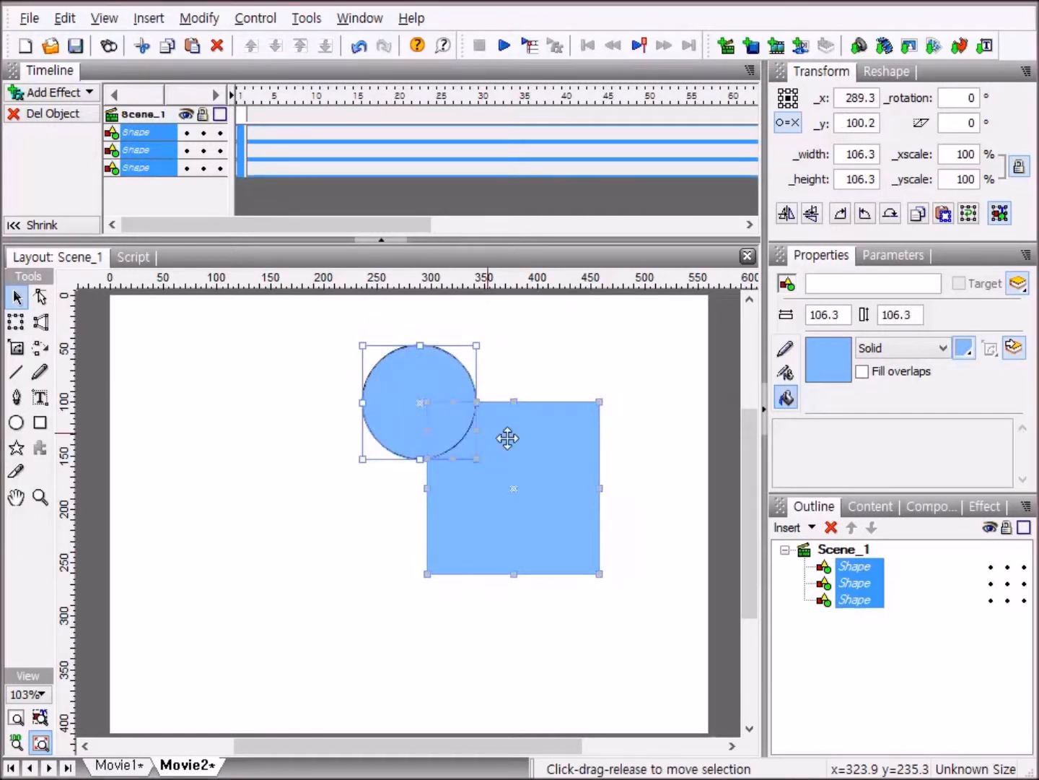
Step: Move the square down and the larger circle piece up and left to separate them from the quarter piece
{"action": "left_click", "coordinate": [638, 600]}
{"action": "left_click_drag", "start_coordinate": [588, 484], "coordinate": [602, 546]}
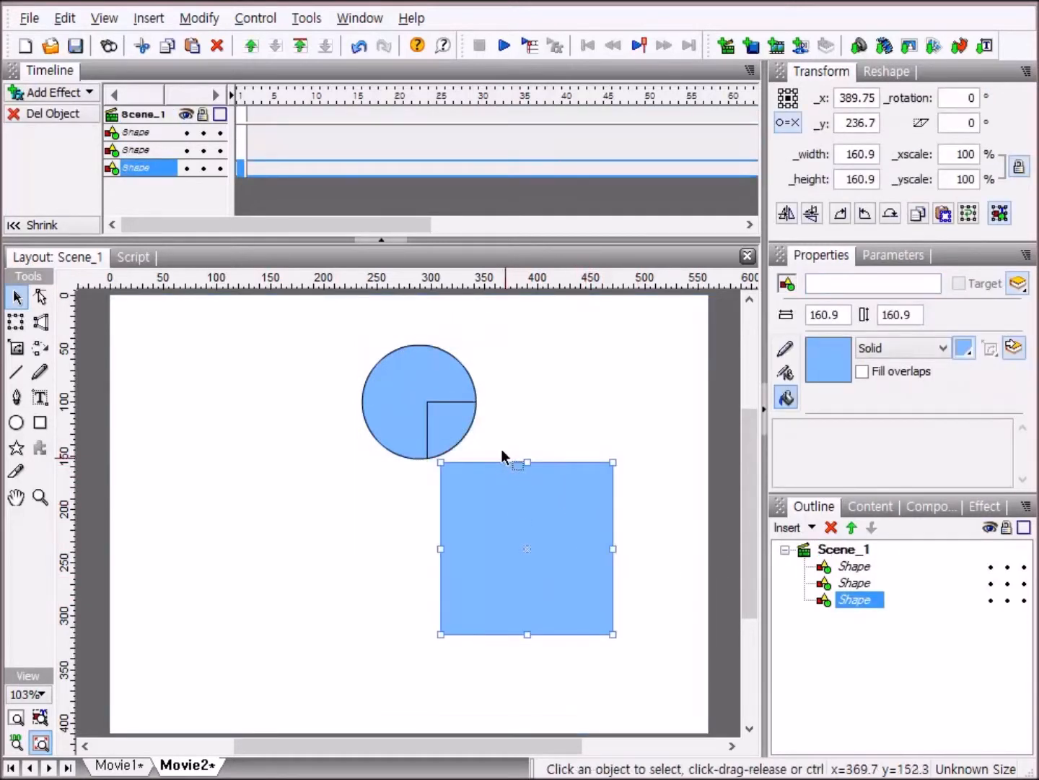
{"action": "left_click", "coordinate": [405, 384]}
{"action": "left_click_drag", "start_coordinate": [405, 387], "coordinate": [309, 368]}
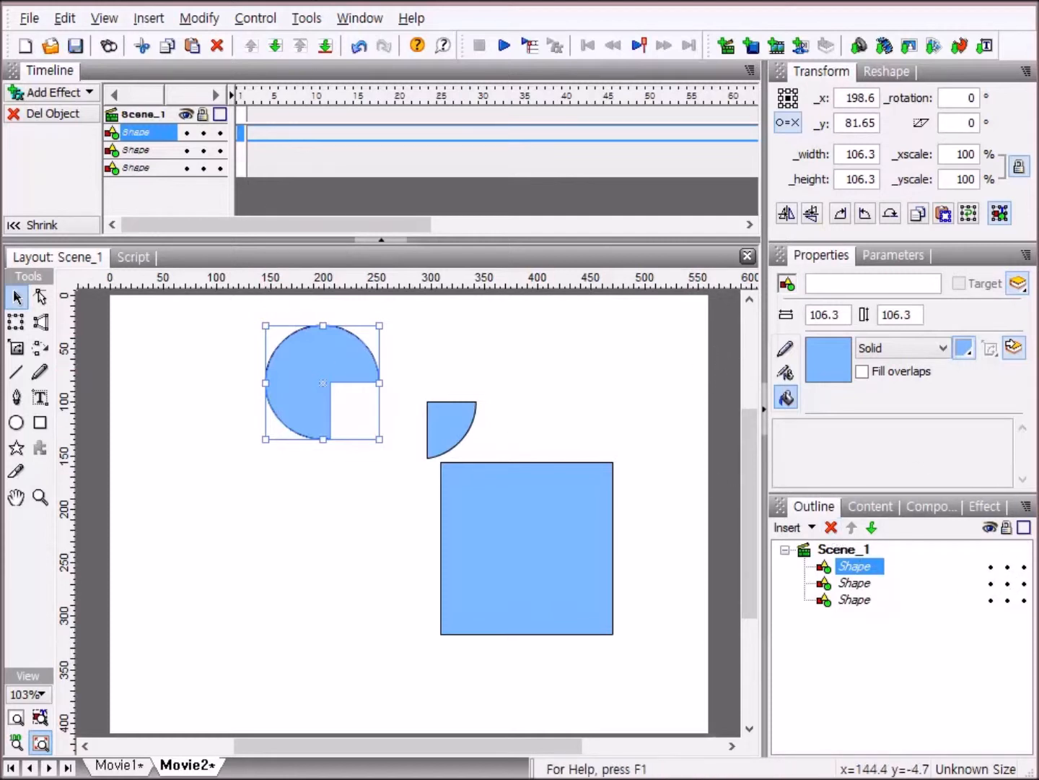
Step: Undo the moves of the larger circle piece and the square, the Cut operation and the circle's placement on the square's corner
{"action": "left_click", "coordinate": [359, 48]}
{"action": "left_click", "coordinate": [358, 47]}
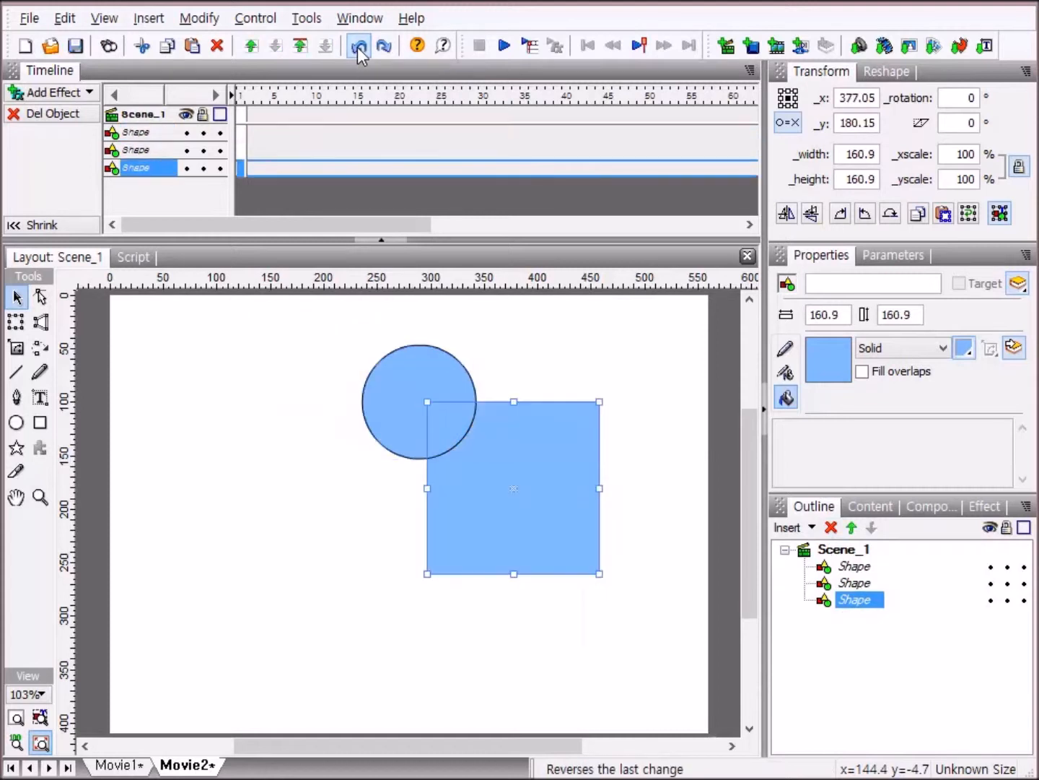
{"action": "left_click", "coordinate": [359, 47]}
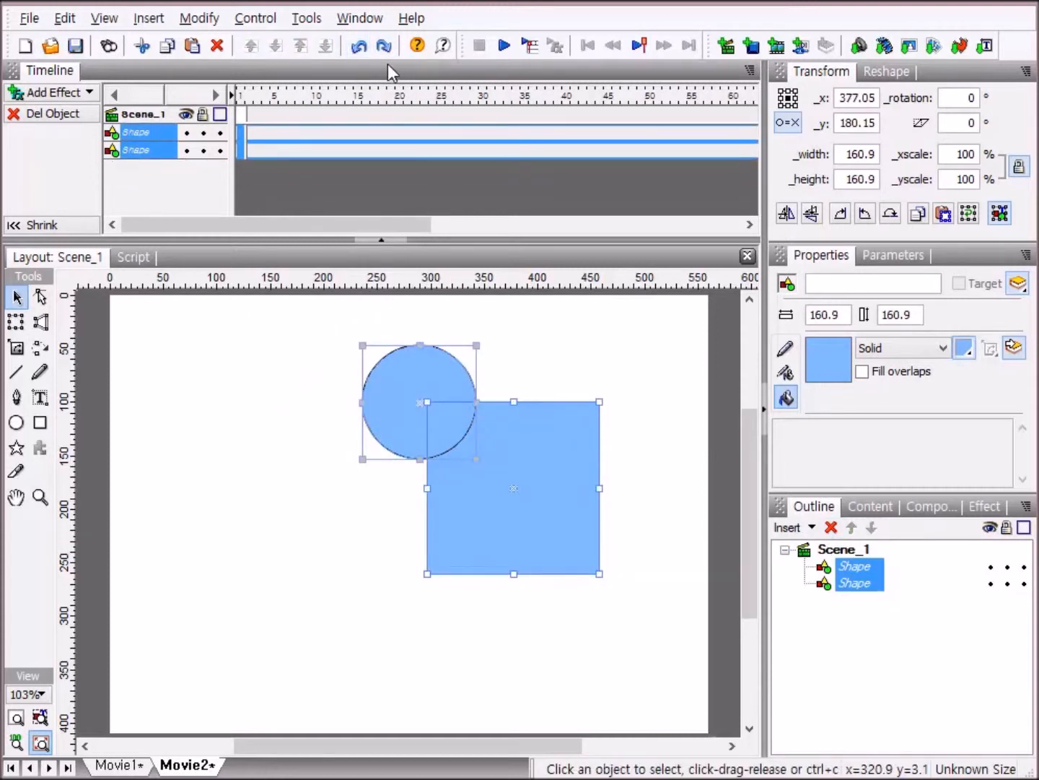
{"action": "left_click", "coordinate": [359, 47]}
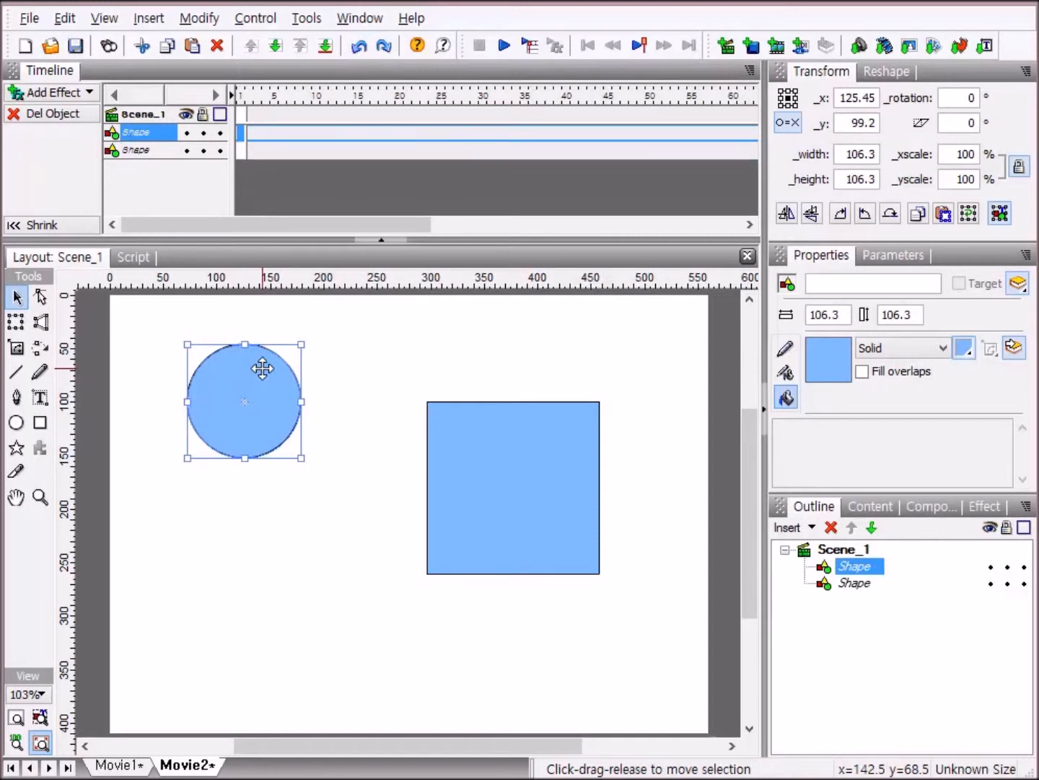
Step: Place the circle over the square's upper-left corner and cut the last selected shape with others, removing the cutting path shapes
{"action": "left_click_drag", "start_coordinate": [262, 367], "coordinate": [441, 367]}
{"action": "left_click_drag", "start_coordinate": [369, 343], "coordinate": [666, 620]}
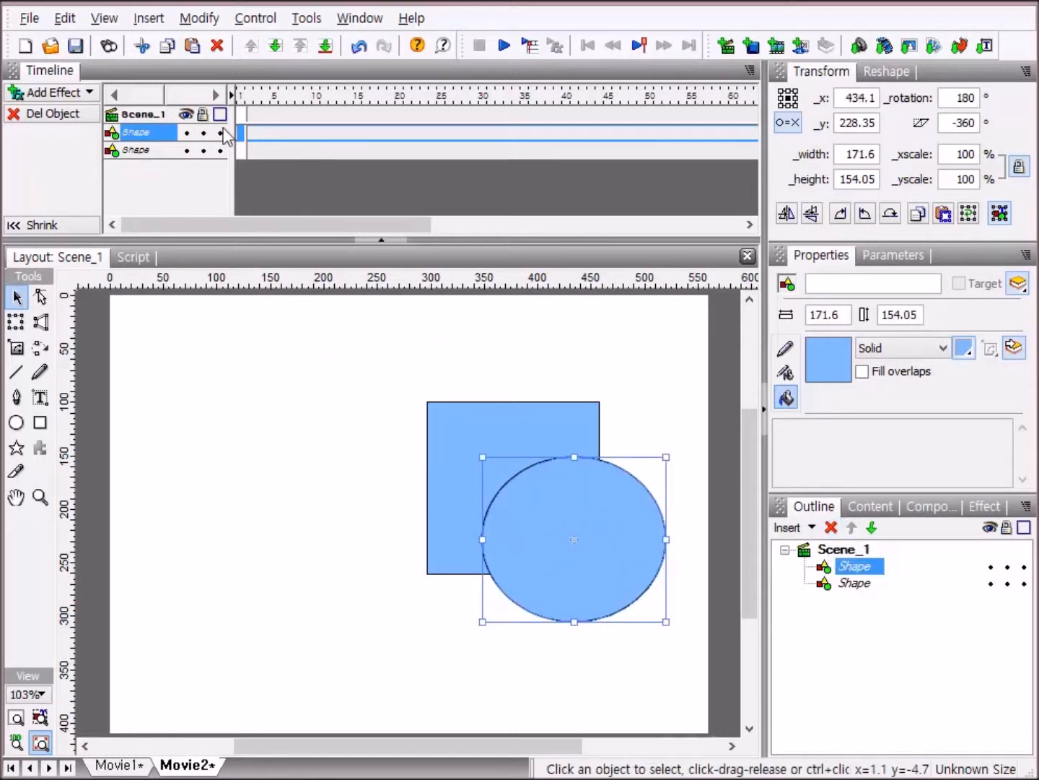
{"action": "left_click", "coordinate": [353, 51]}
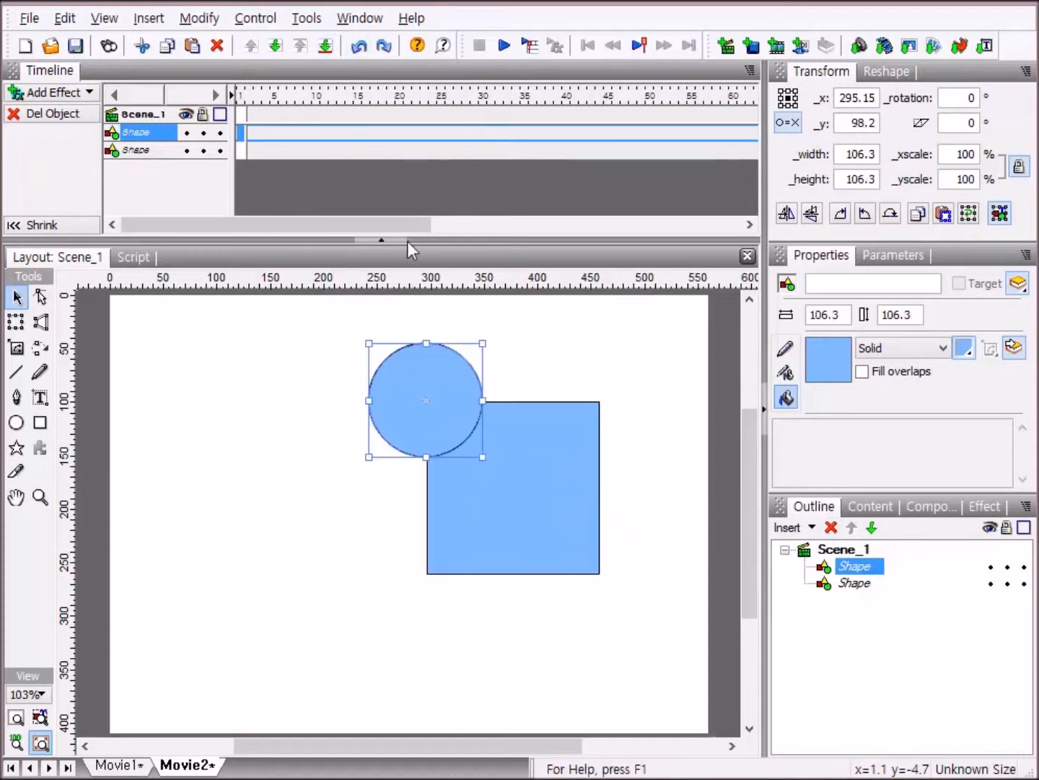
{"action": "left_click_drag", "start_coordinate": [282, 316], "coordinate": [676, 652]}
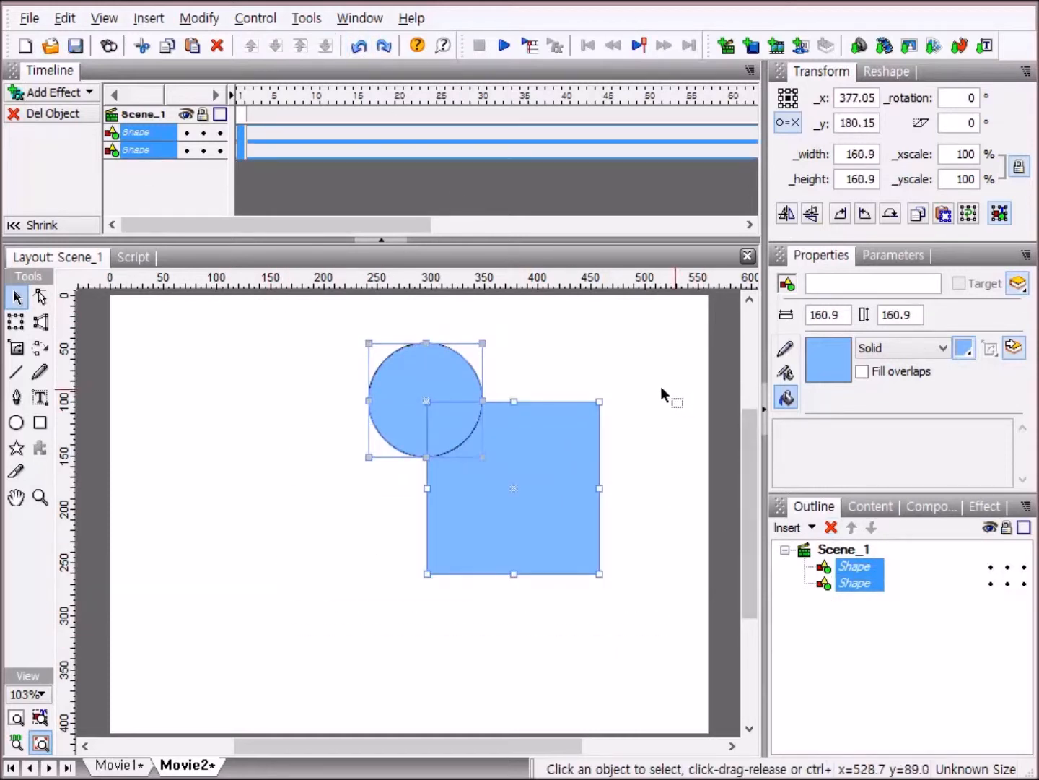
{"action": "right_click", "coordinate": [458, 539]}
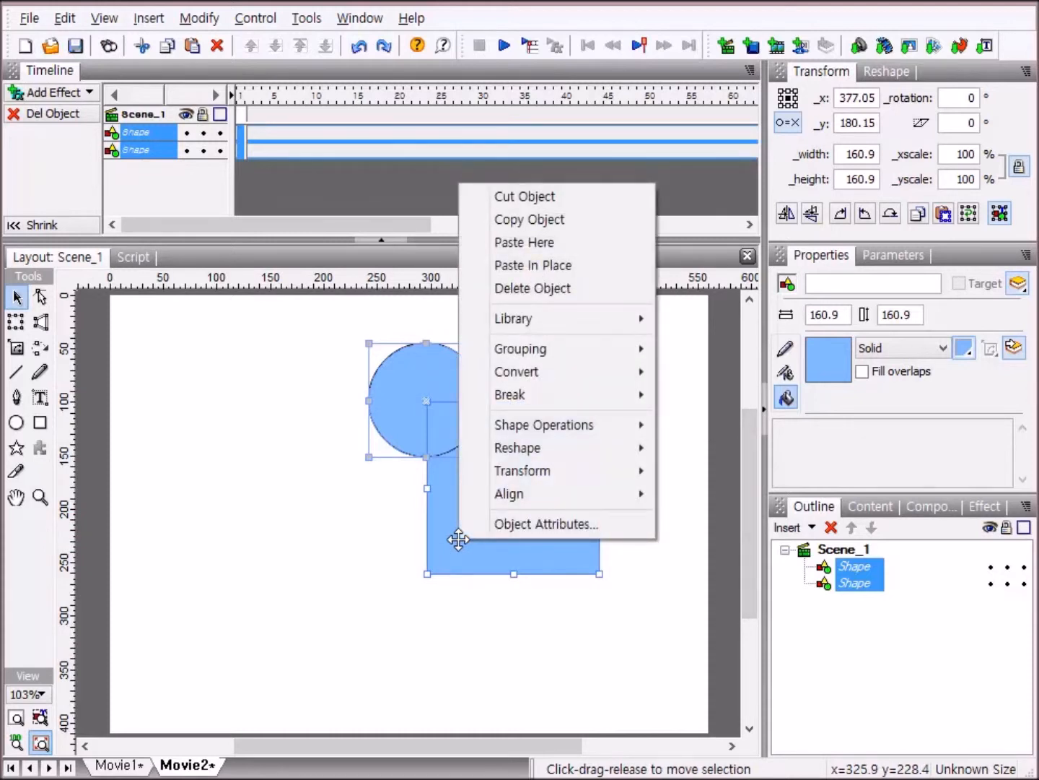
{"action": "mouse_move", "coordinate": [552, 428]}
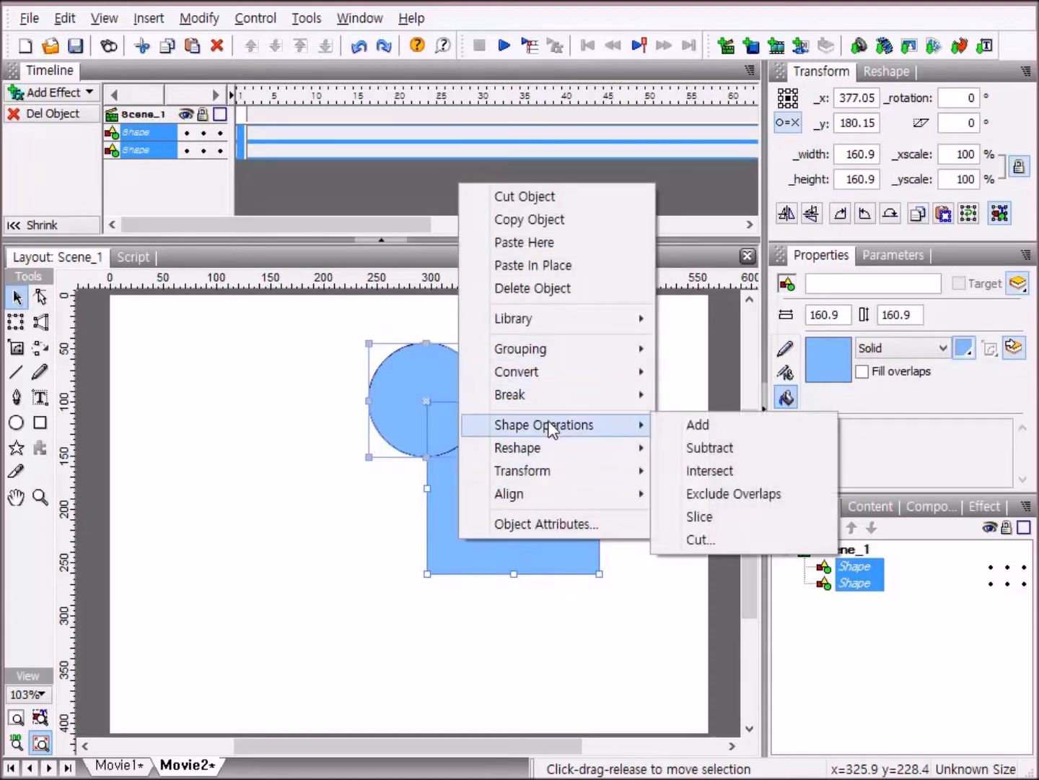
{"action": "left_click", "coordinate": [737, 543]}
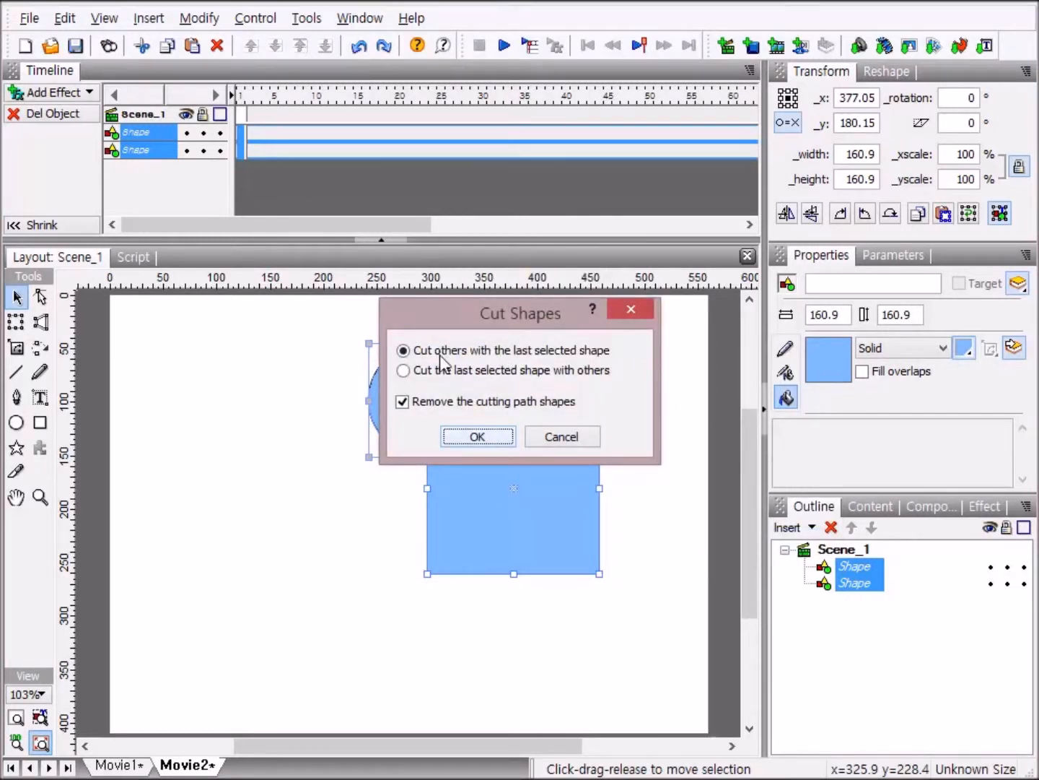
{"action": "left_click", "coordinate": [404, 371]}
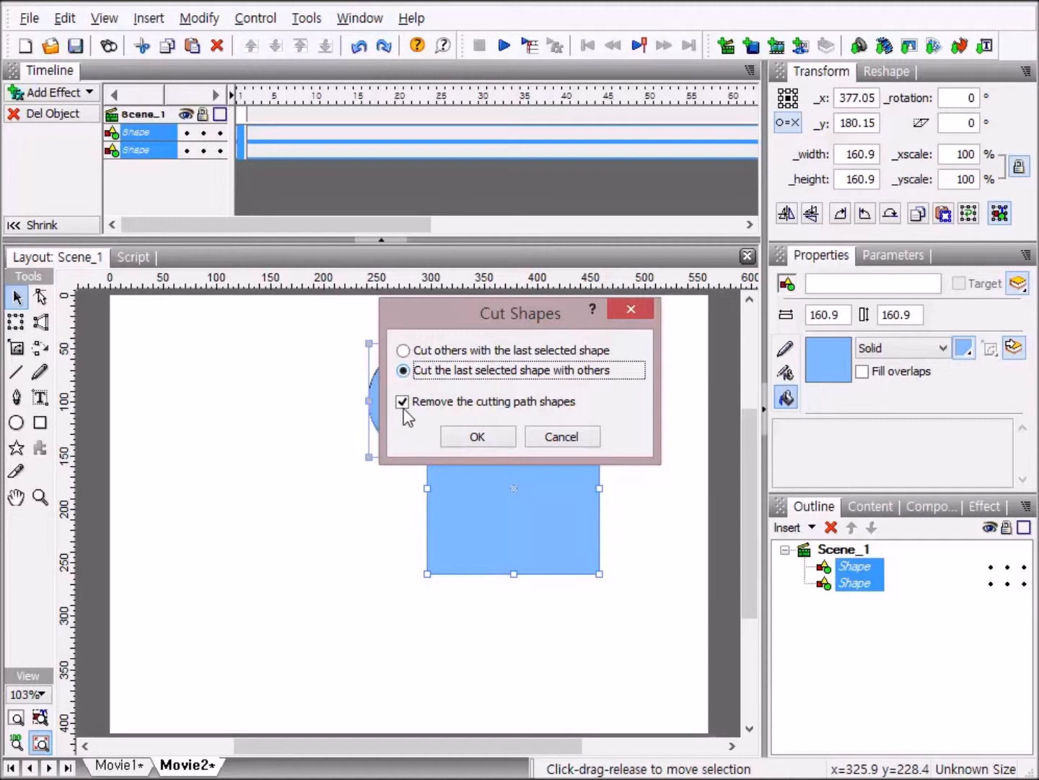
{"action": "left_click", "coordinate": [471, 435]}
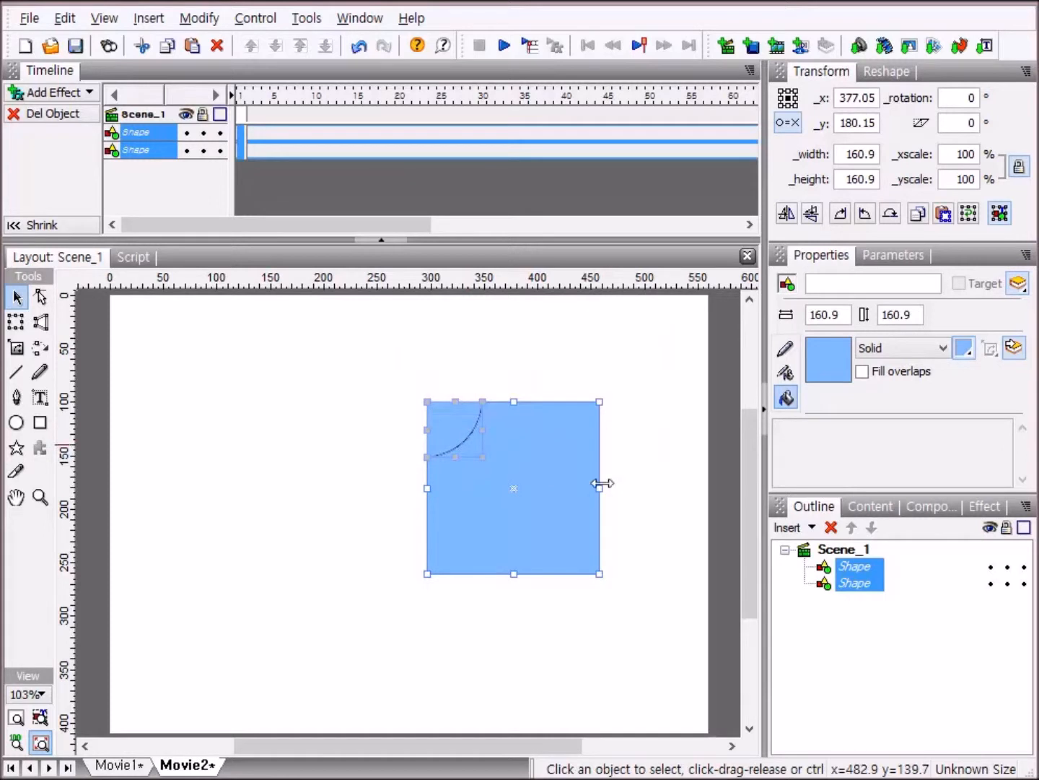
Step: Move both pieces of the cut square down and right, and pull the larger piece away from the quarter piece
{"action": "left_click_drag", "start_coordinate": [575, 481], "coordinate": [592, 532]}
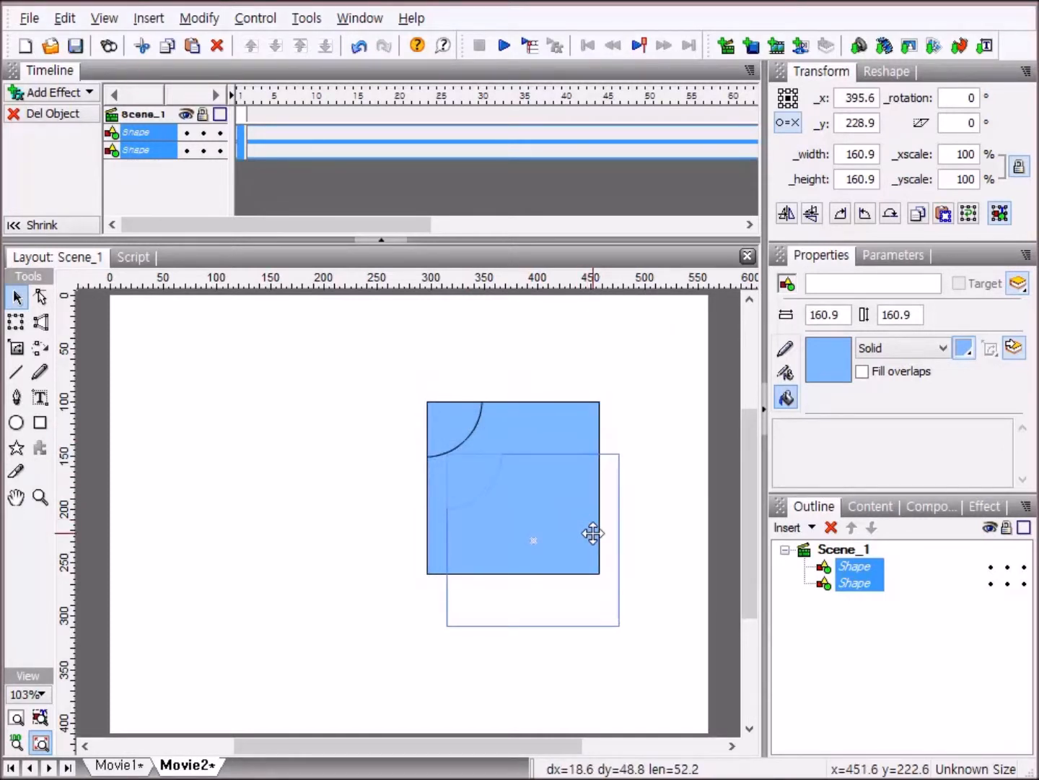
{"action": "left_click_drag", "start_coordinate": [592, 533], "coordinate": [592, 532]}
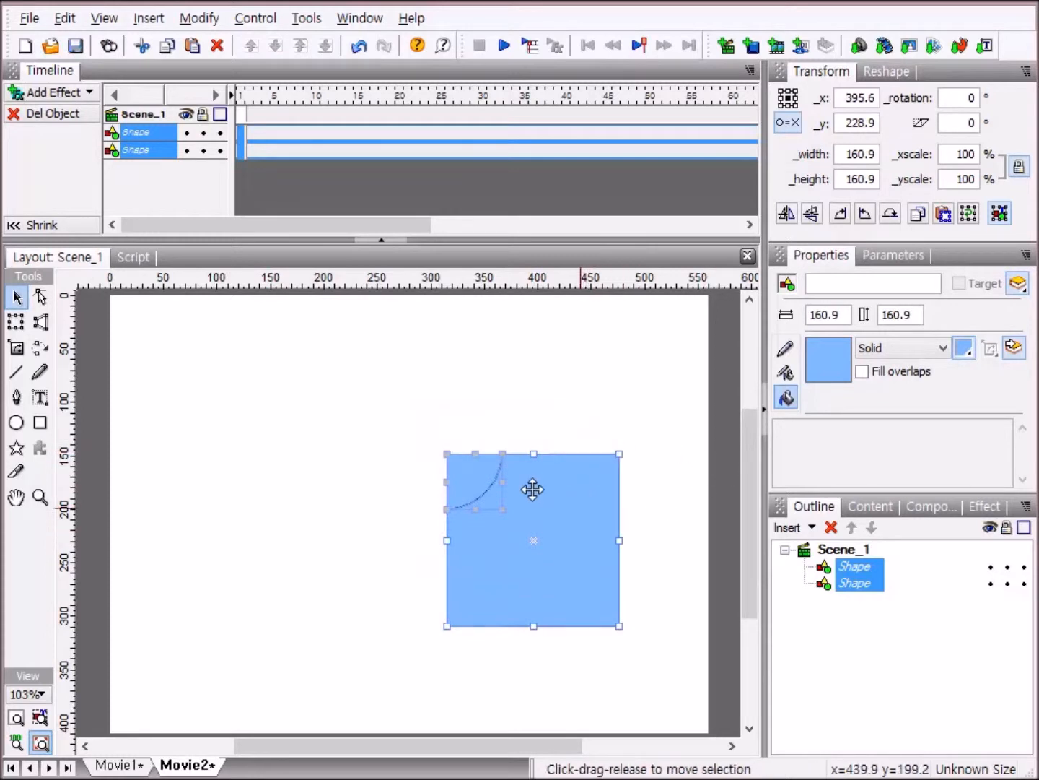
{"action": "left_click", "coordinate": [524, 378]}
{"action": "left_click_drag", "start_coordinate": [523, 557], "coordinate": [550, 596]}
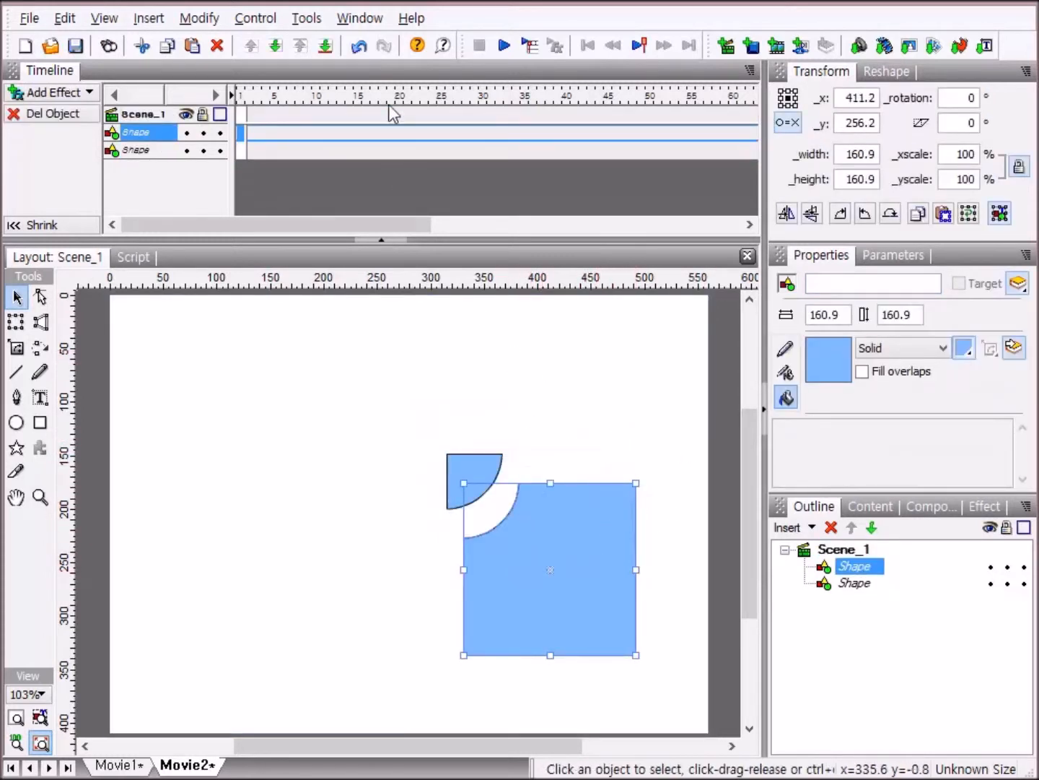
Step: Undo the moves of the square's pieces, the cut of the last selected shape and the circle's placement on the corner
{"action": "left_click", "coordinate": [358, 50]}
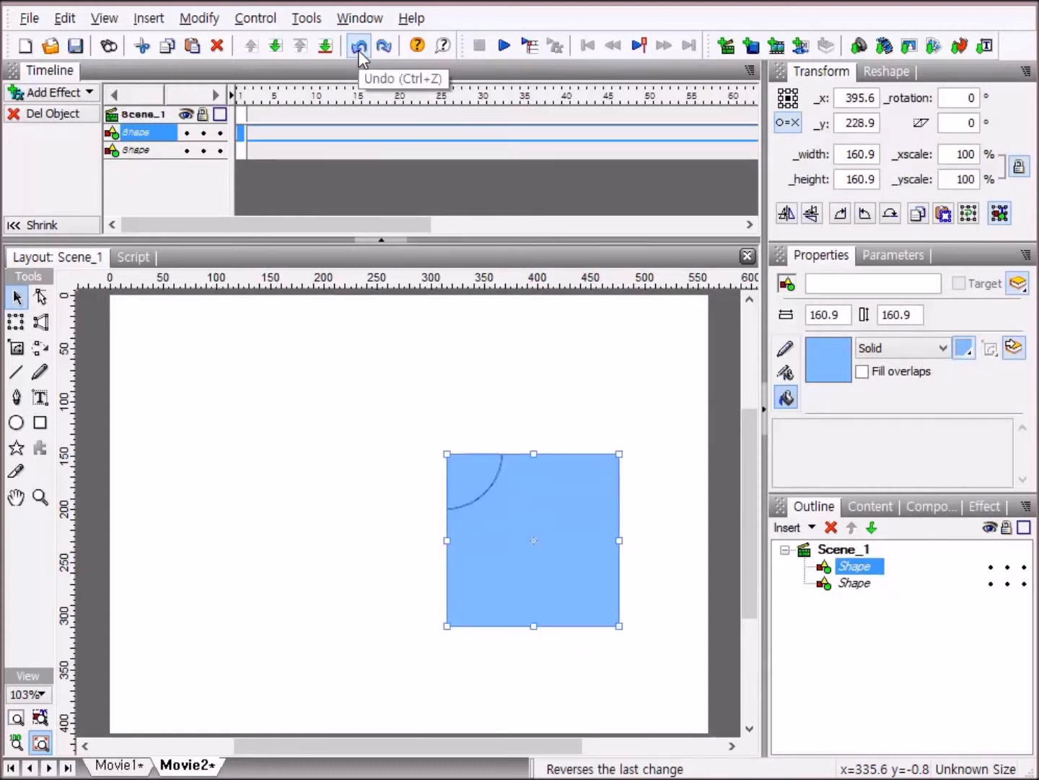
{"action": "left_click", "coordinate": [358, 50]}
{"action": "left_click", "coordinate": [358, 49]}
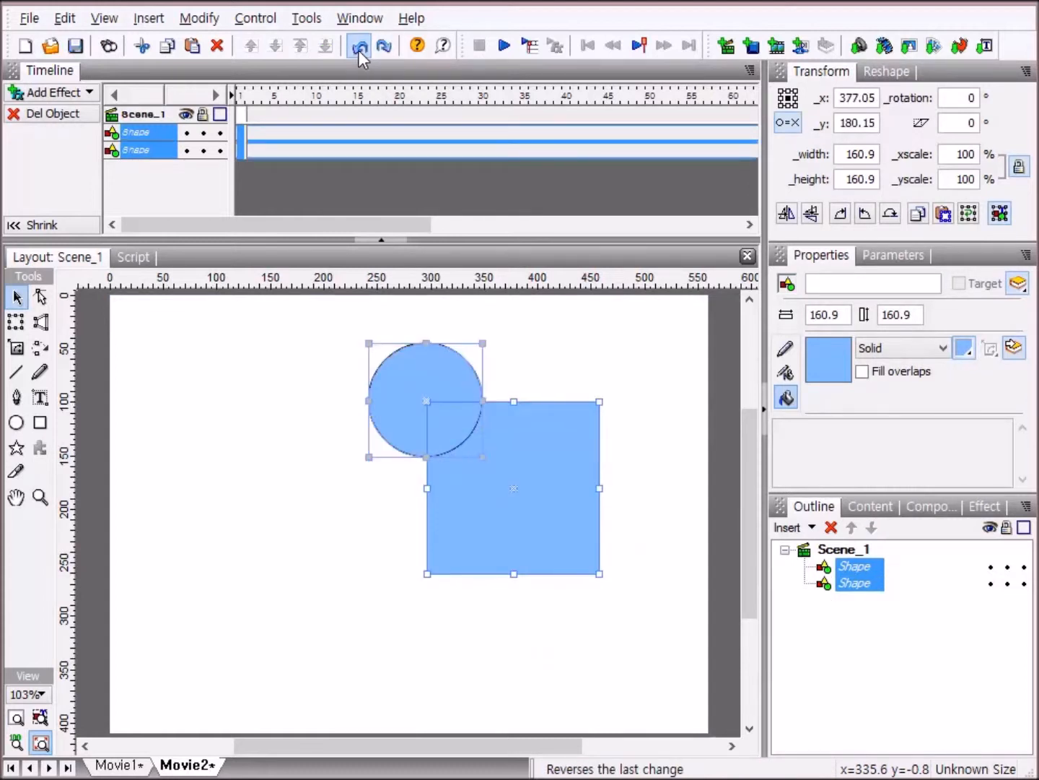
{"action": "left_click", "coordinate": [358, 49]}
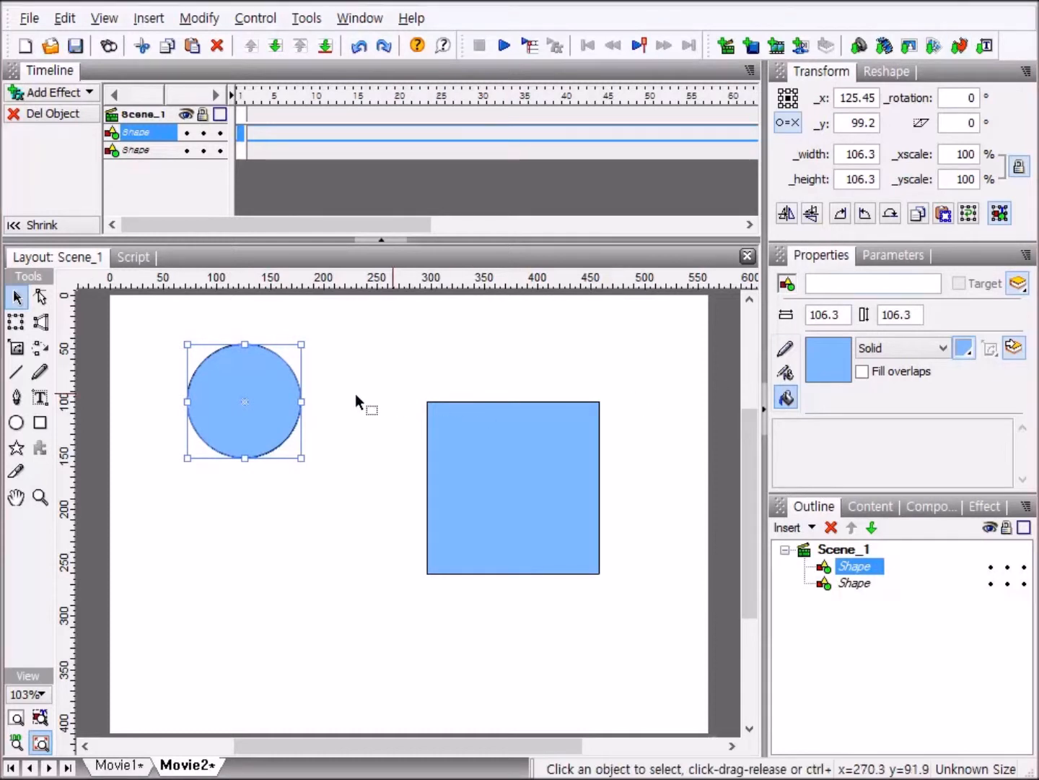
Step: Place the circle over the square's upper-left corner and cut the last selected shape with others, keeping the cutting path shapes
{"action": "left_click_drag", "start_coordinate": [285, 412], "coordinate": [459, 415]}
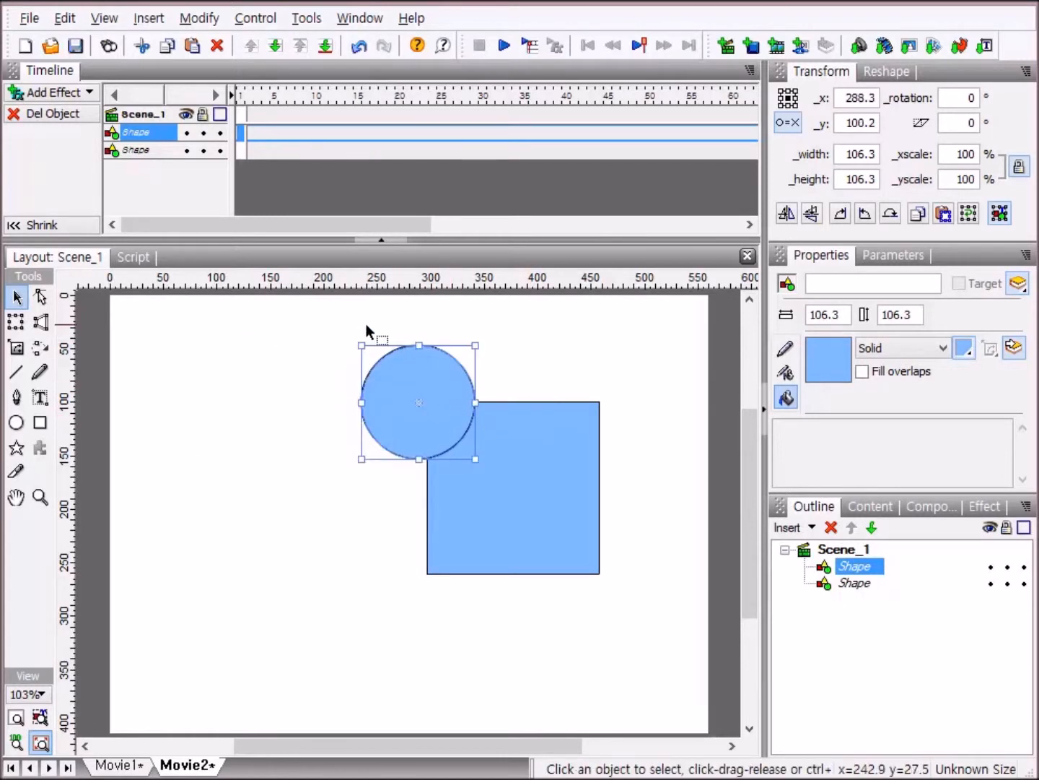
{"action": "left_click_drag", "start_coordinate": [323, 322], "coordinate": [634, 619]}
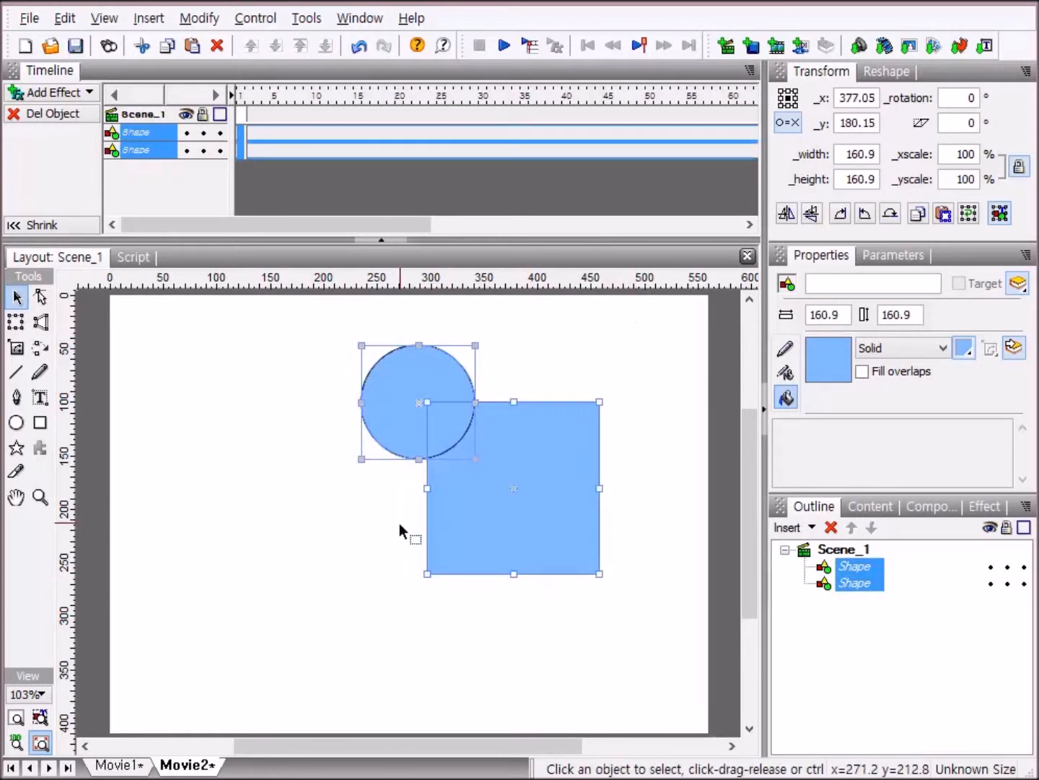
{"action": "right_click", "coordinate": [442, 547]}
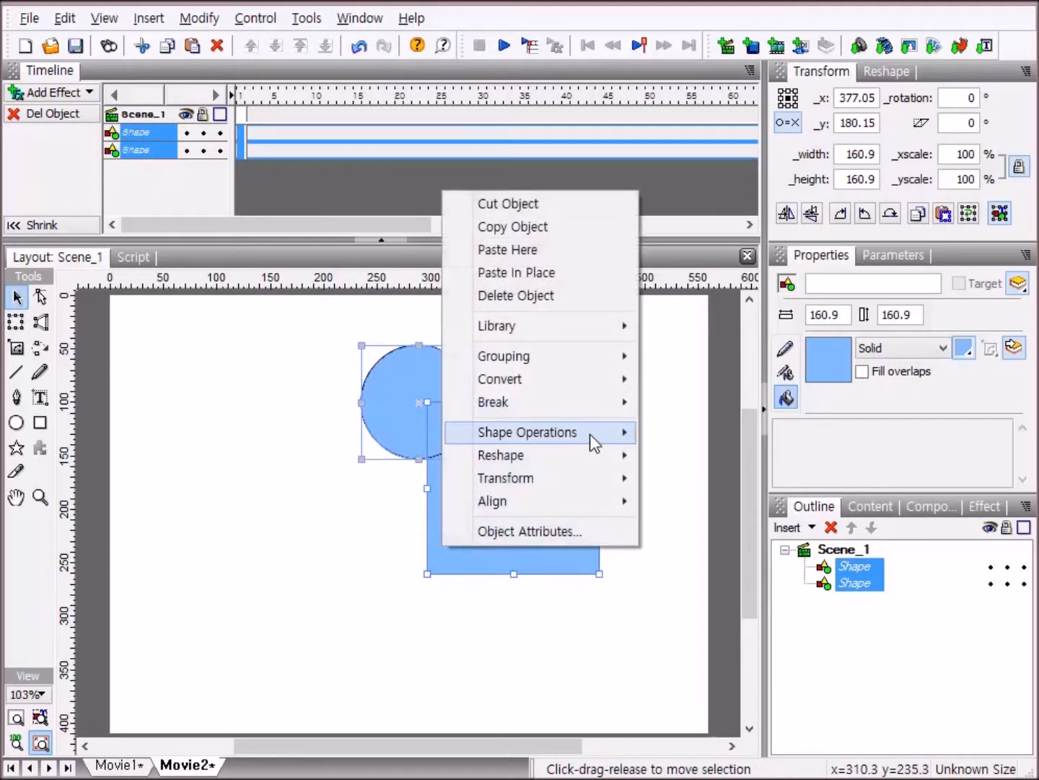
{"action": "mouse_move", "coordinate": [592, 433]}
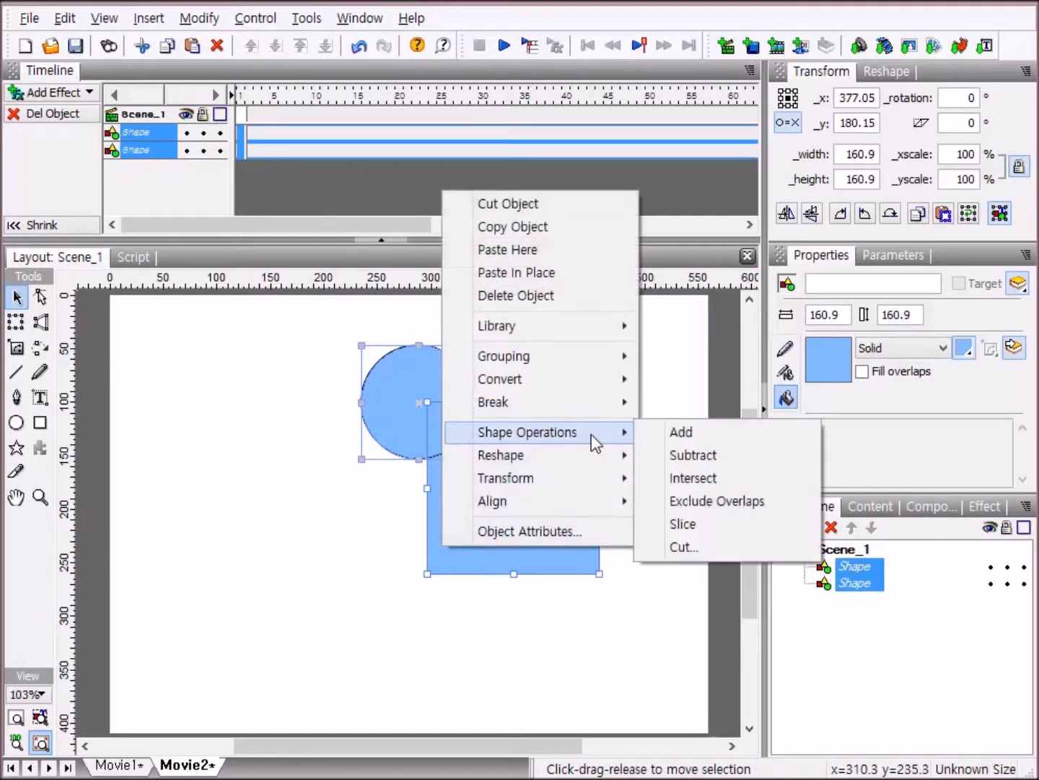
{"action": "left_click", "coordinate": [735, 549]}
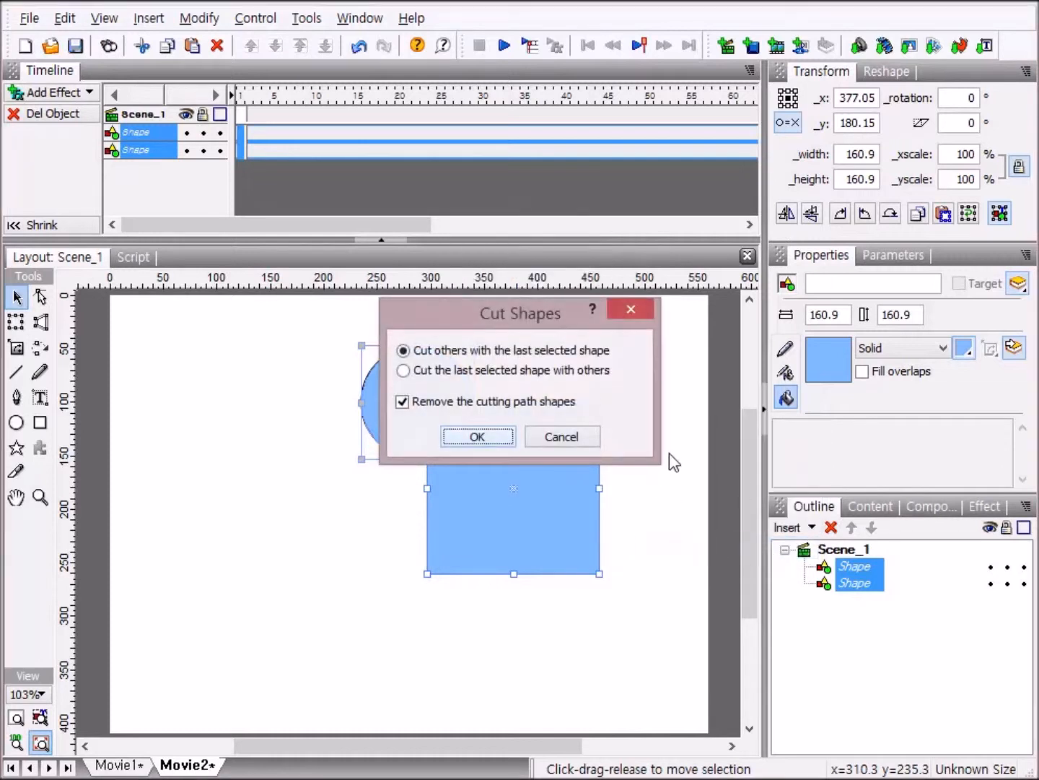
{"action": "left_click", "coordinate": [406, 370]}
{"action": "left_click", "coordinate": [401, 402]}
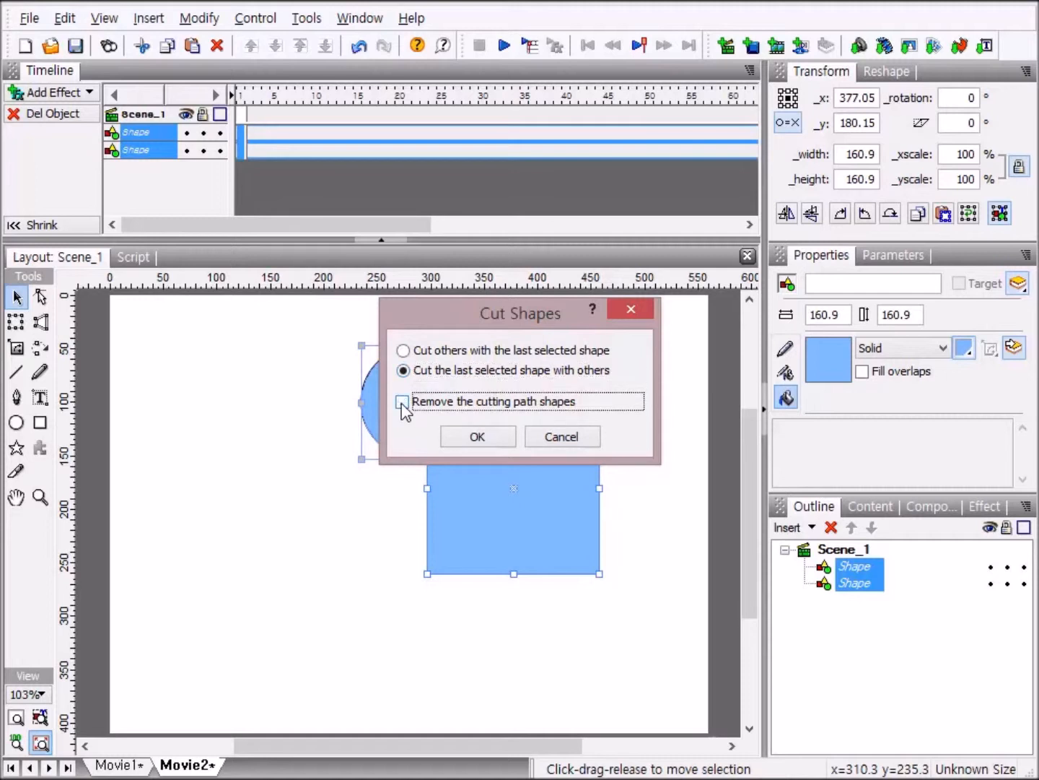
{"action": "left_click", "coordinate": [480, 436]}
Step: Move the larger square piece down and right, and the circle up and left to about x 90, y 73
{"action": "left_click", "coordinate": [618, 621]}
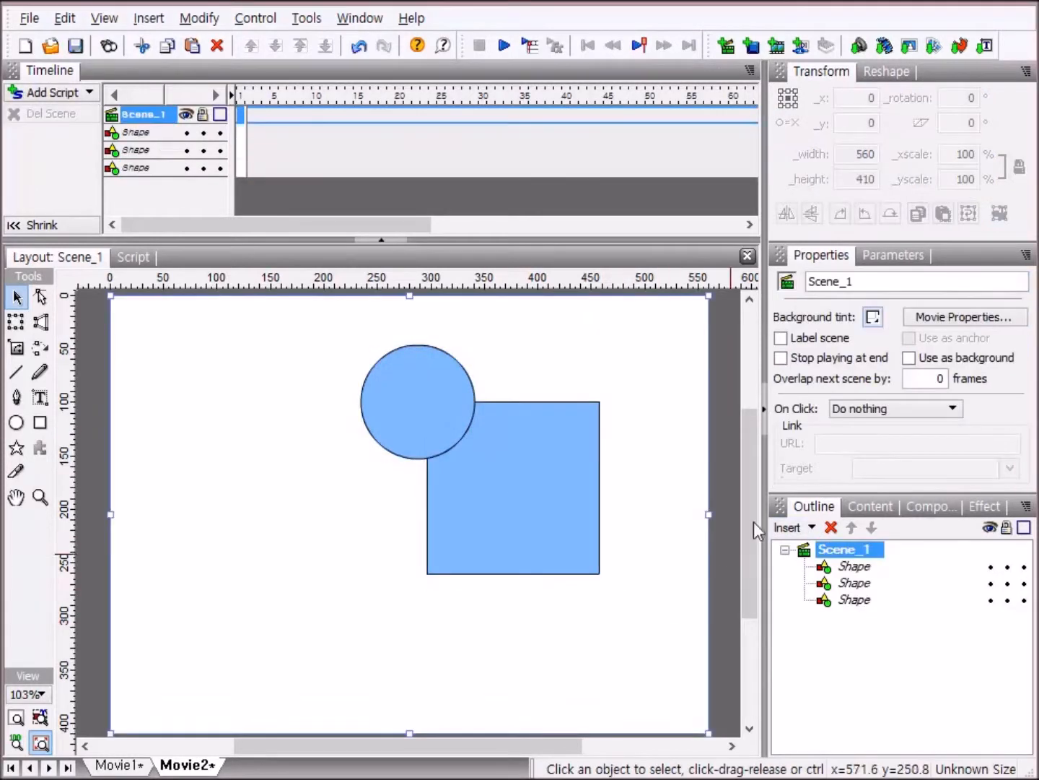
{"action": "left_click_drag", "start_coordinate": [540, 492], "coordinate": [574, 534]}
{"action": "left_click_drag", "start_coordinate": [403, 404], "coordinate": [195, 373]}
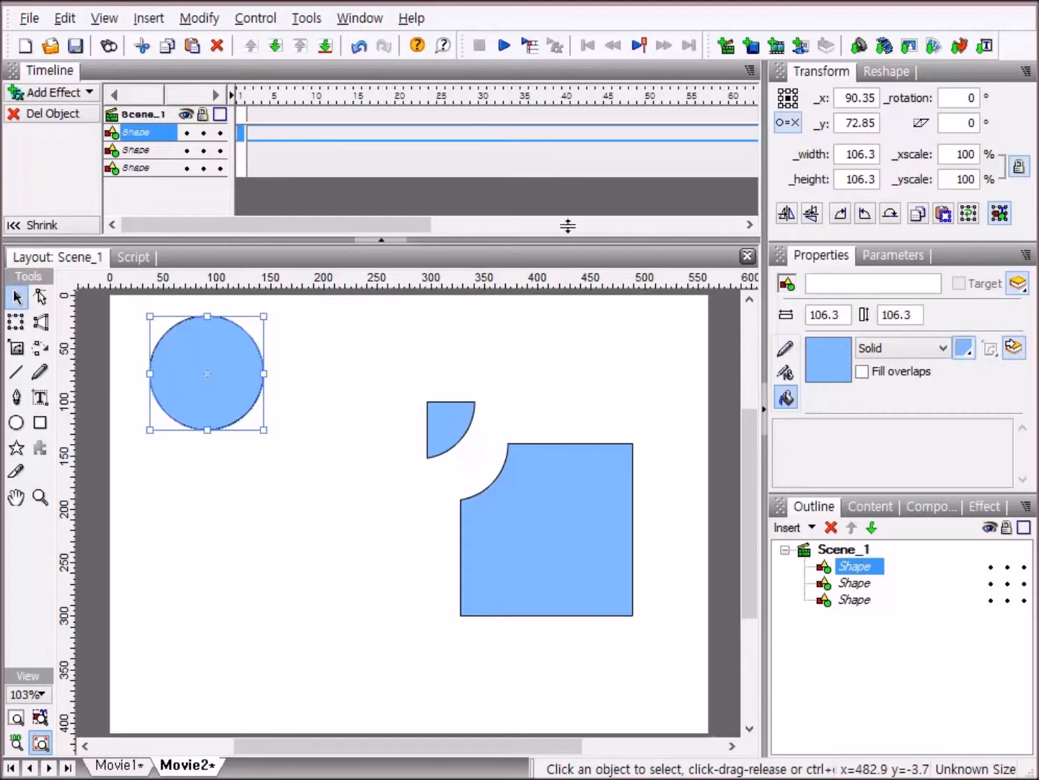
Step: Undo the moves of the circle and the larger square piece, the cut, and the circle's placement on the square's corner
{"action": "left_click", "coordinate": [351, 47]}
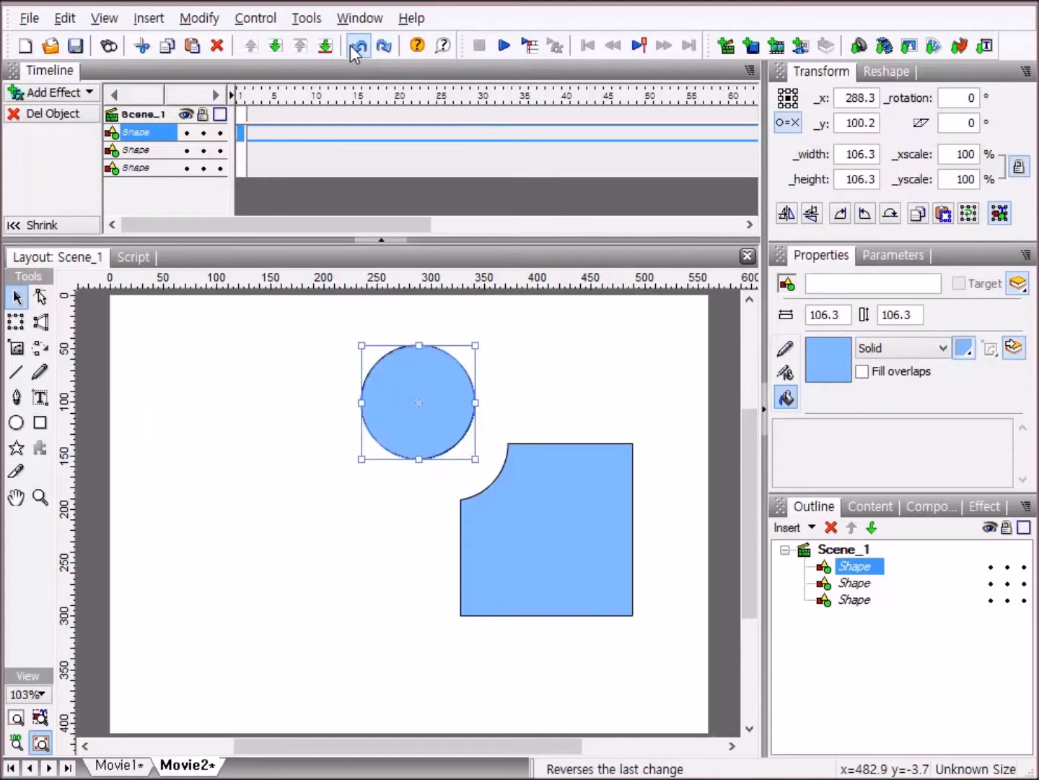
{"action": "left_click", "coordinate": [350, 47]}
{"action": "left_click", "coordinate": [350, 46]}
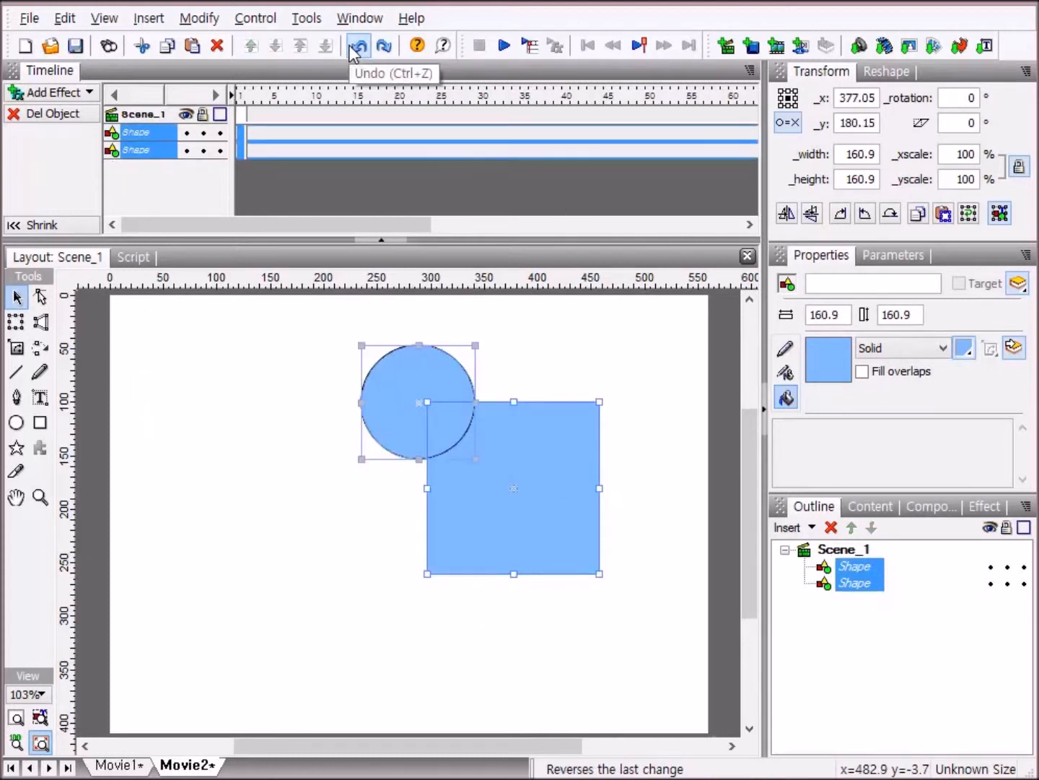
{"action": "left_click", "coordinate": [350, 46]}
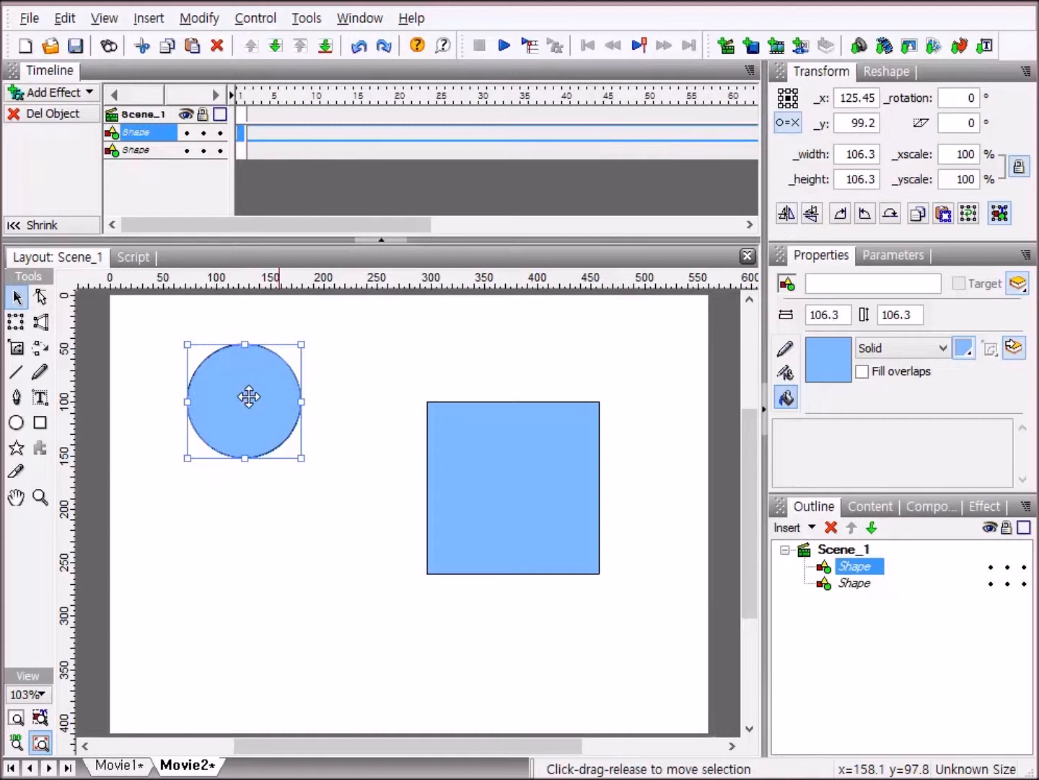
Step: Place the circle inside the square, cut others with the last selected shape, removing the cutting path shapes, and move the remaining circle left
{"action": "left_click_drag", "start_coordinate": [259, 391], "coordinate": [528, 468]}
{"action": "left_click_drag", "start_coordinate": [393, 358], "coordinate": [669, 635]}
{"action": "right_click", "coordinate": [468, 551]}
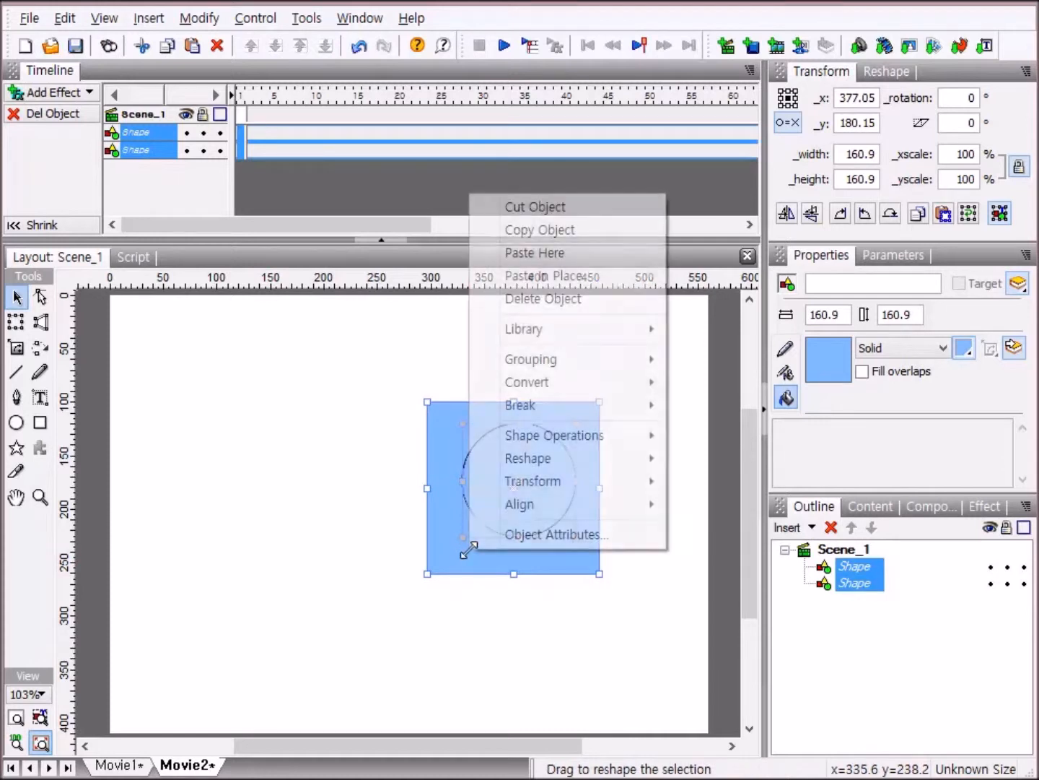
{"action": "mouse_move", "coordinate": [566, 434]}
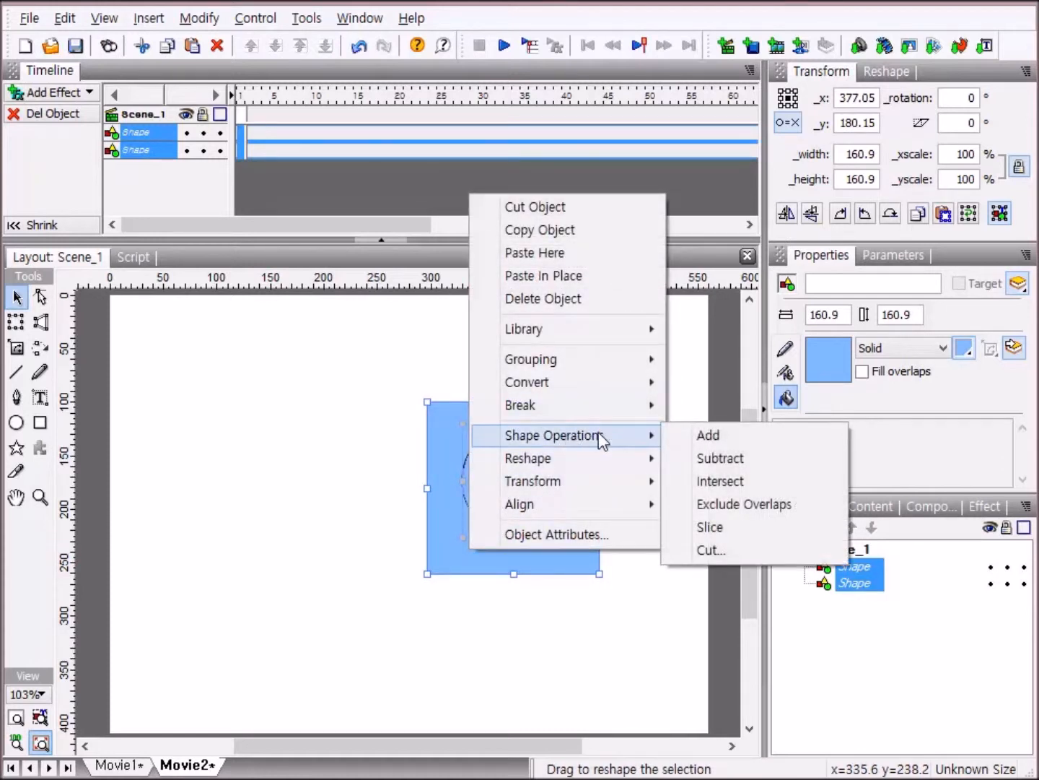
{"action": "left_click", "coordinate": [735, 555]}
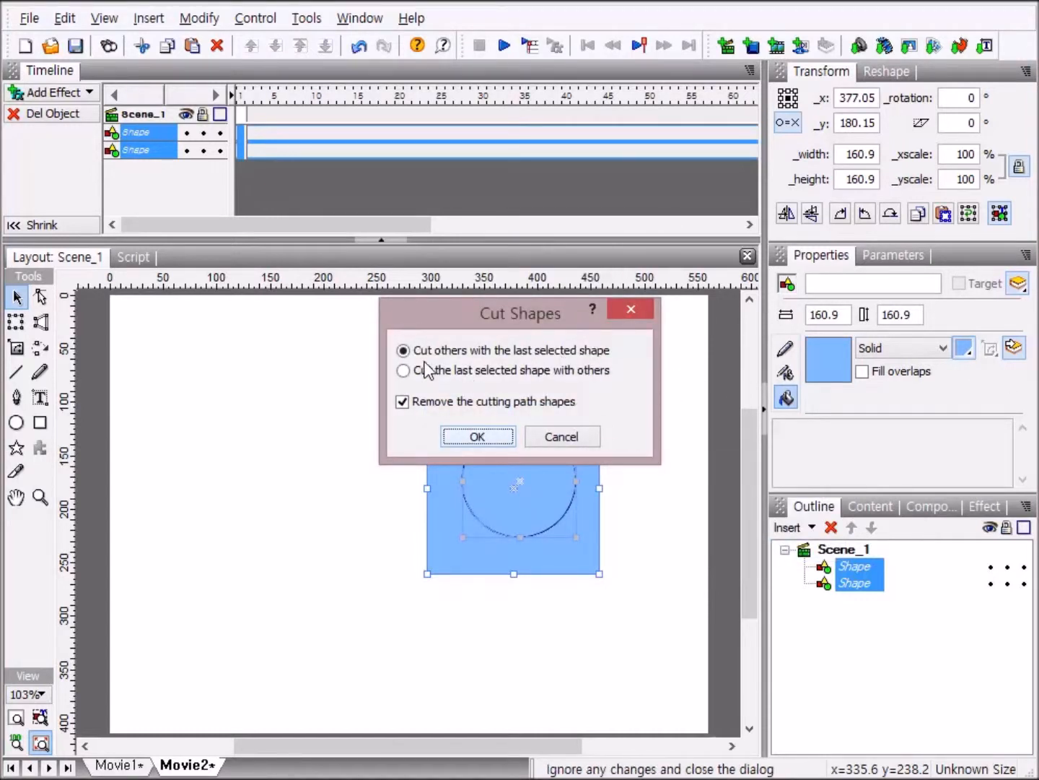
{"action": "left_click", "coordinate": [478, 437]}
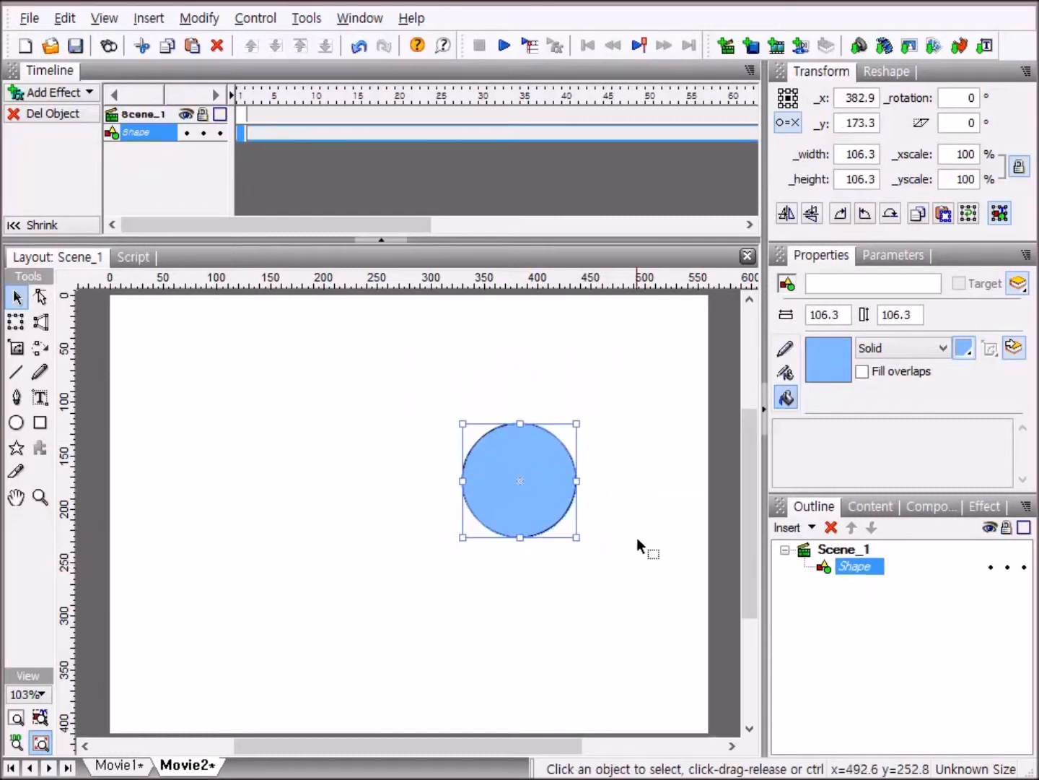
{"action": "left_click_drag", "start_coordinate": [554, 468], "coordinate": [420, 466]}
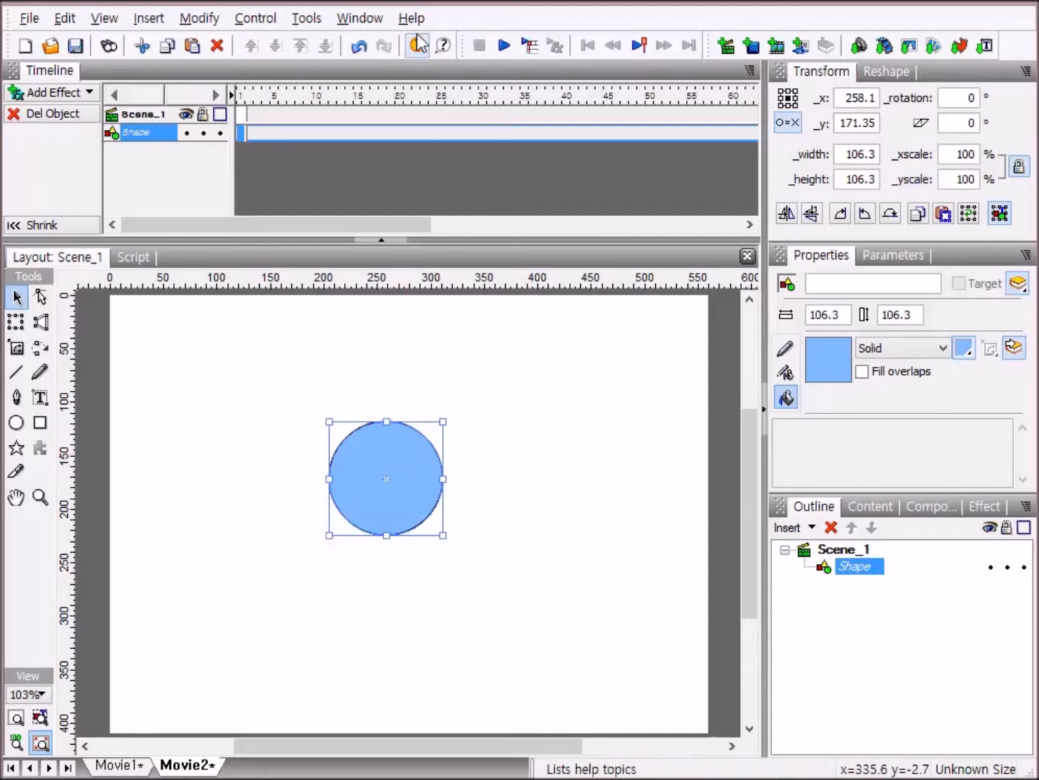
Step: Undo the remaining circle's move, the cut of others with the last selected shape, and the circle's placement inside the square
{"action": "left_click", "coordinate": [364, 49]}
{"action": "left_click", "coordinate": [364, 49]}
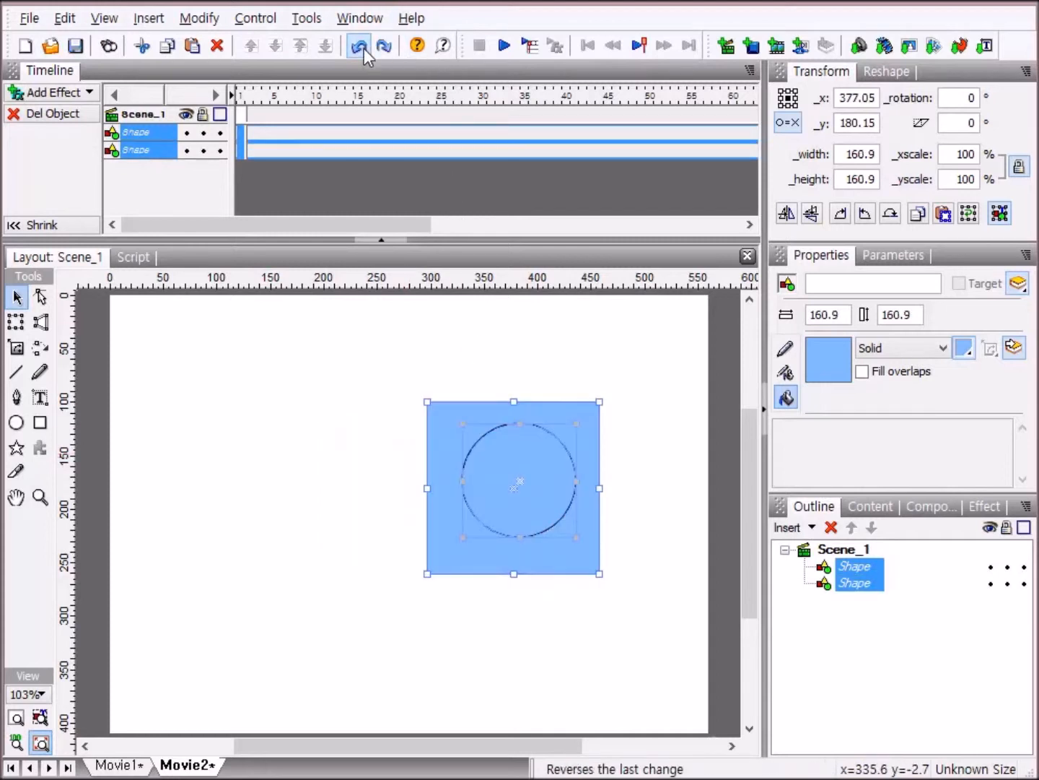
{"action": "left_click", "coordinate": [364, 49]}
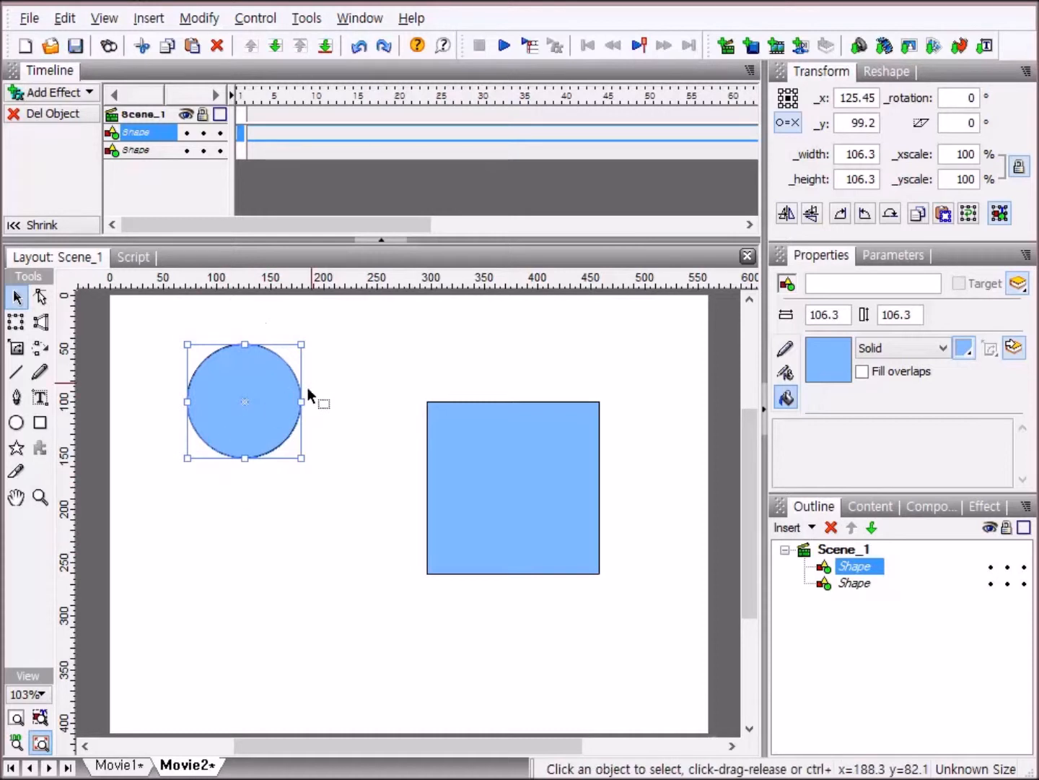
Step: Center the circle inside the square and cut others with the last selected shape, keeping the cutting path shapes
{"action": "left_click_drag", "start_coordinate": [276, 387], "coordinate": [545, 472]}
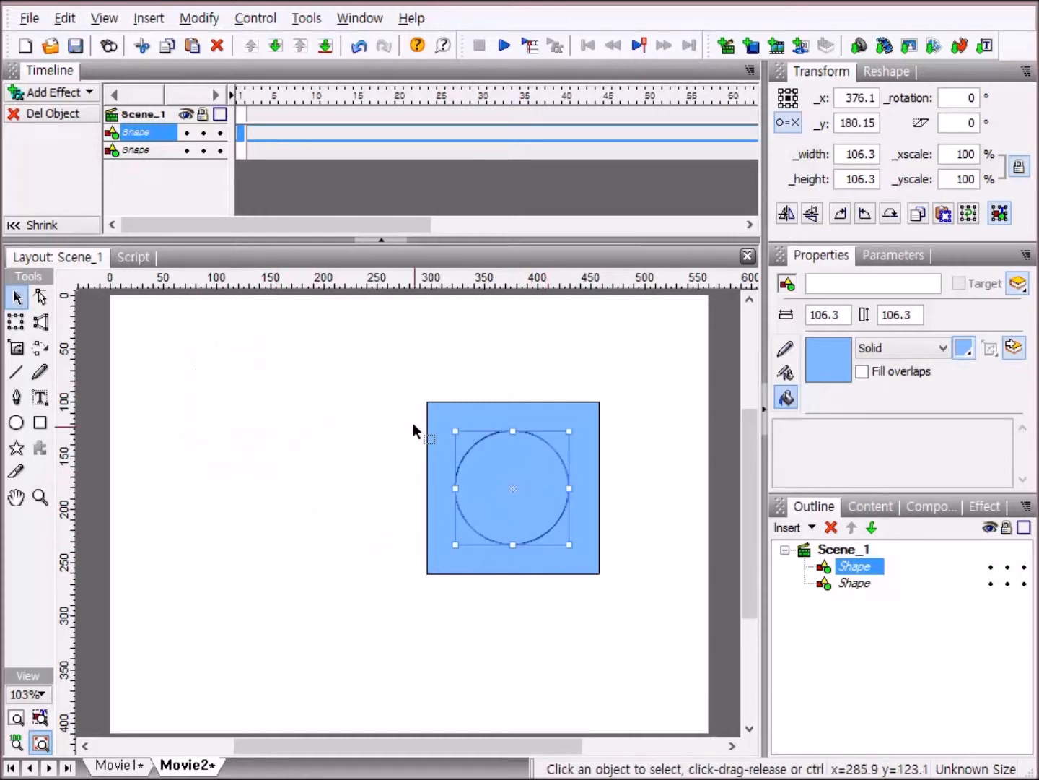
{"action": "left_click_drag", "start_coordinate": [383, 362], "coordinate": [651, 576]}
{"action": "left_click_drag", "start_coordinate": [651, 655], "coordinate": [652, 656]}
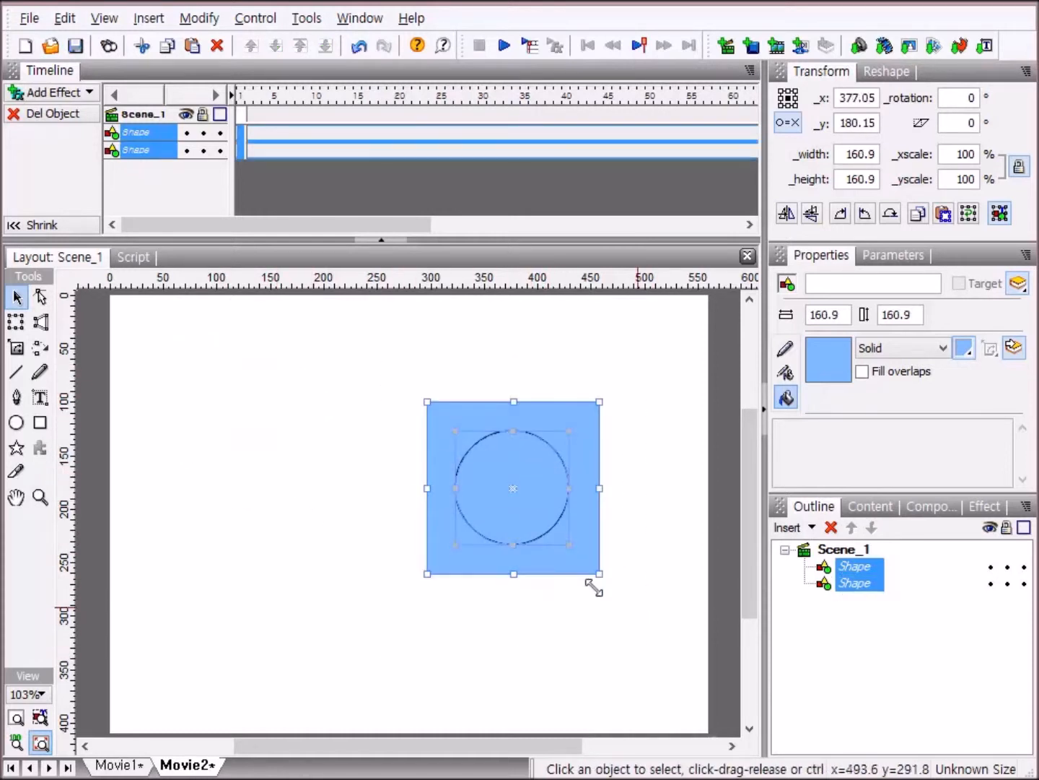
{"action": "right_click", "coordinate": [482, 548]}
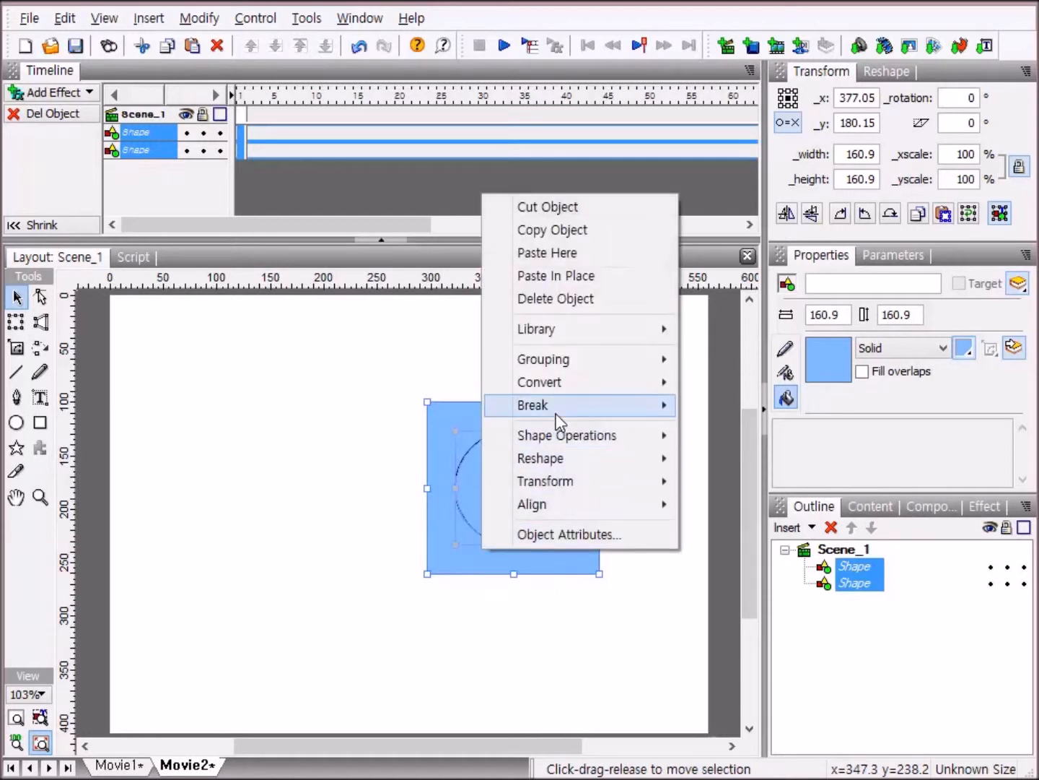
{"action": "mouse_move", "coordinate": [547, 434]}
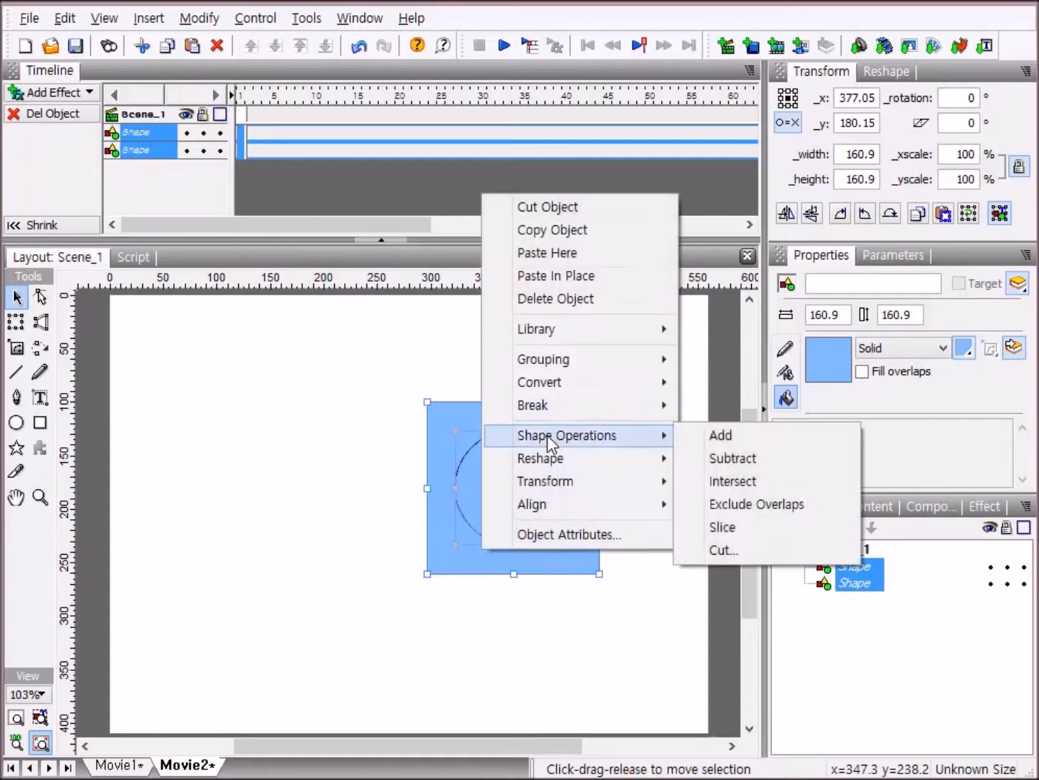
{"action": "left_click", "coordinate": [802, 557]}
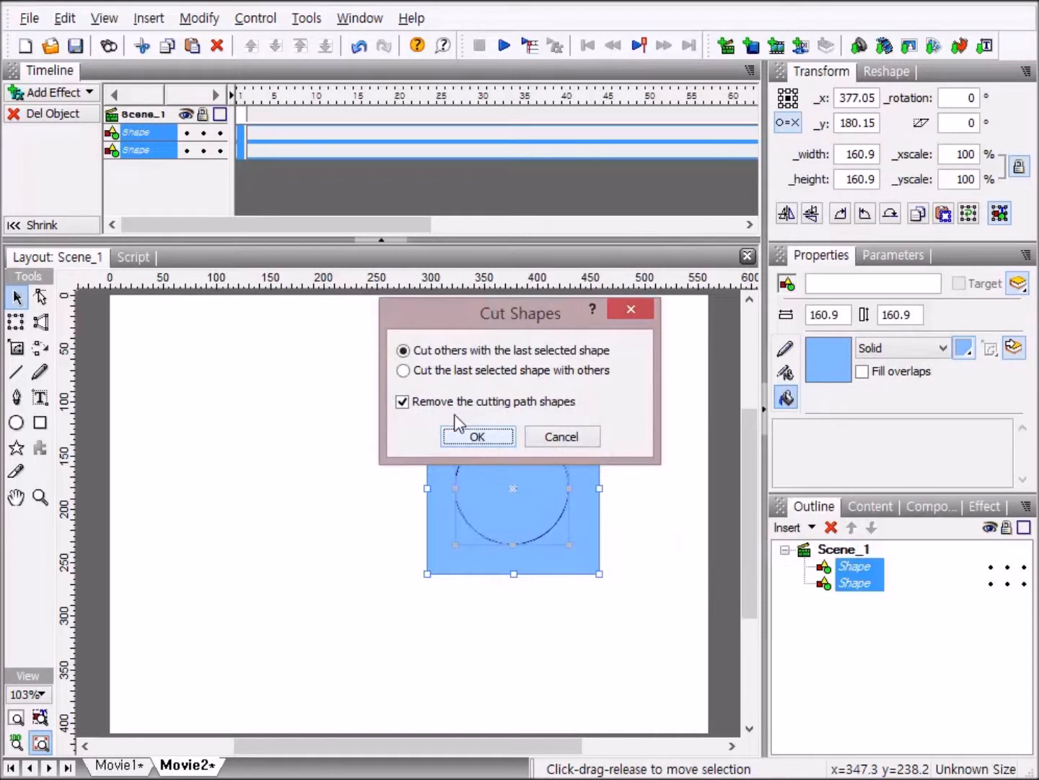
{"action": "left_click", "coordinate": [404, 405]}
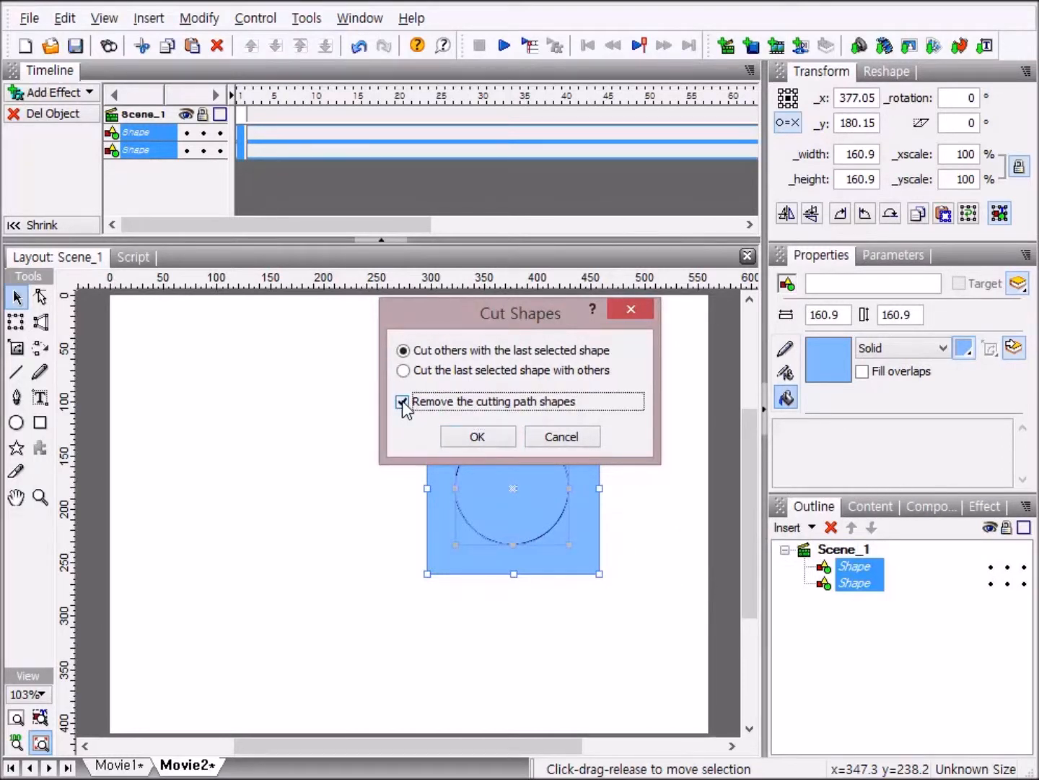
{"action": "left_click", "coordinate": [497, 439]}
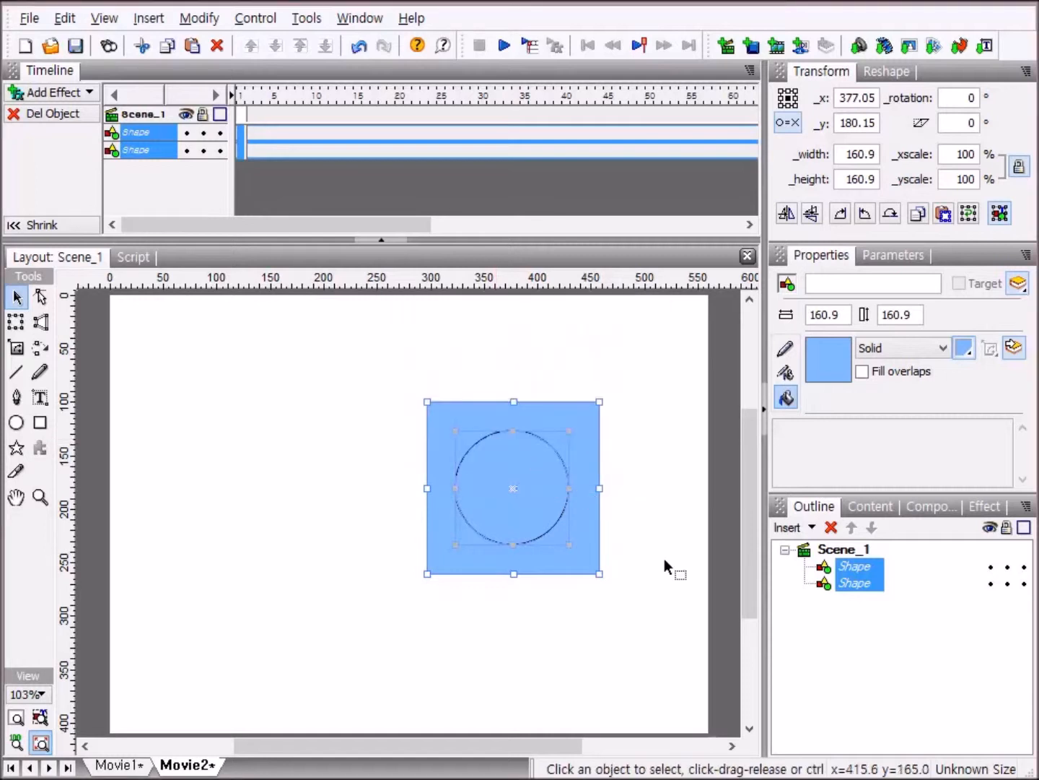
Step: Move the circle out of the square, up and left to about x 184, y 120, and deselect it
{"action": "left_click", "coordinate": [641, 608]}
{"action": "left_click_drag", "start_coordinate": [523, 492], "coordinate": [318, 425]}
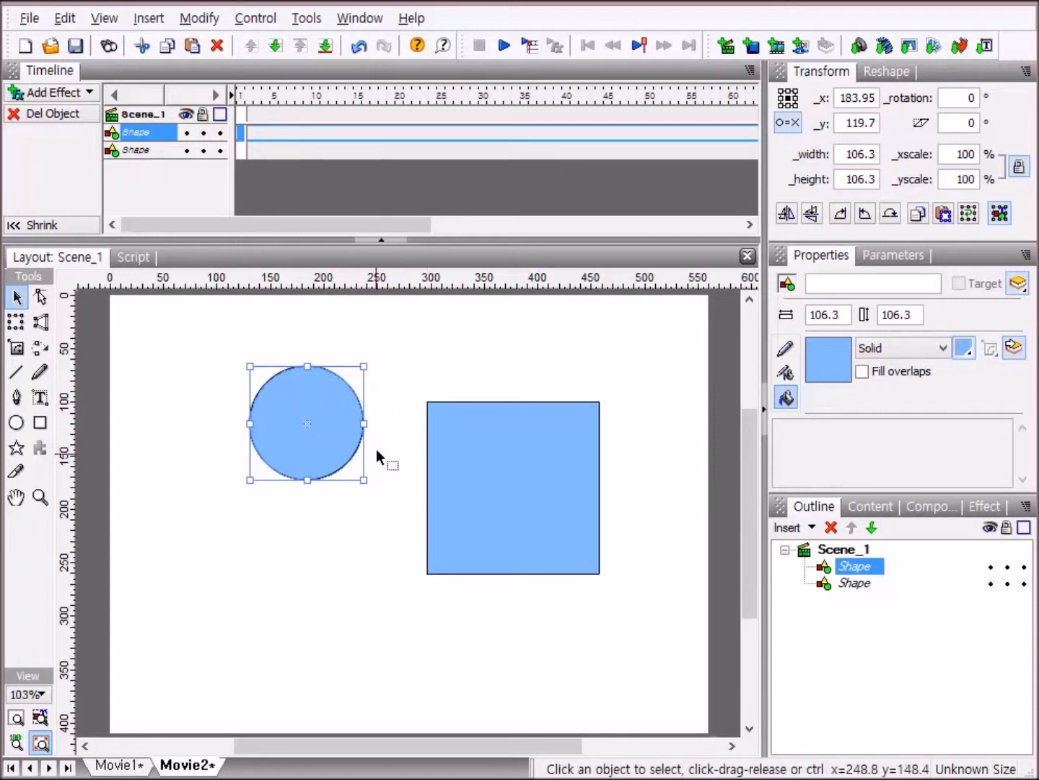
{"action": "left_click", "coordinate": [465, 351]}
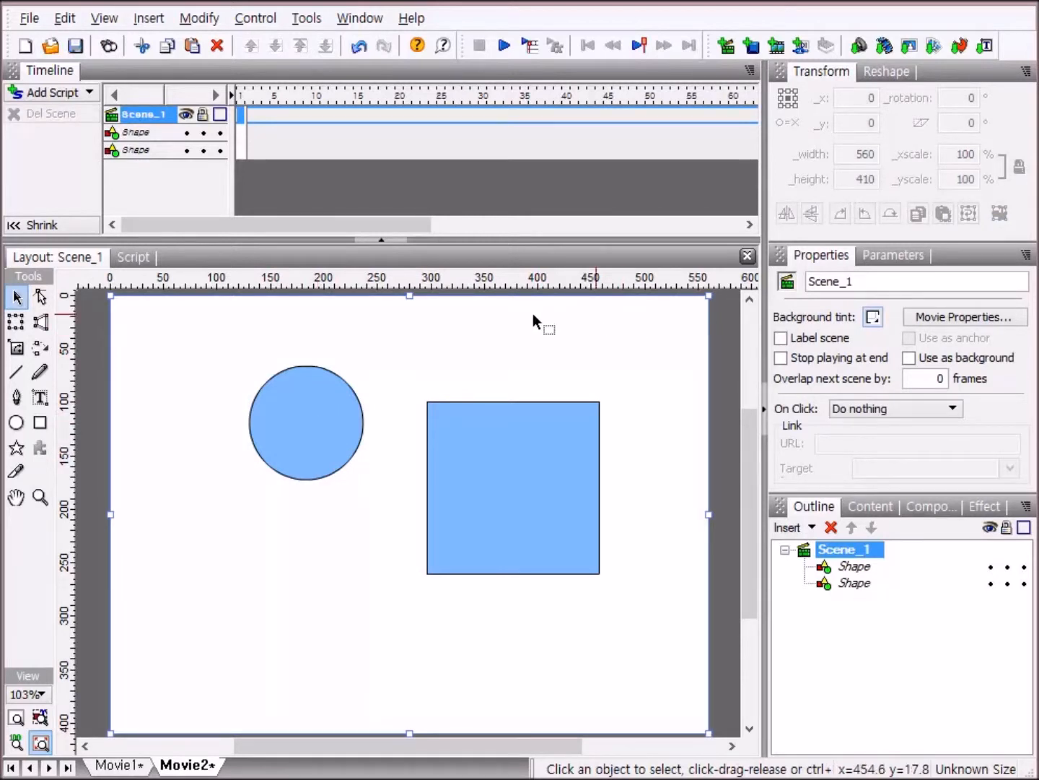
Step: Move the circle back inside the square and cut the last selected shape with others, removing the cutting path shapes
{"action": "left_click_drag", "start_coordinate": [335, 404], "coordinate": [540, 465]}
{"action": "left_click_drag", "start_coordinate": [369, 351], "coordinate": [665, 654]}
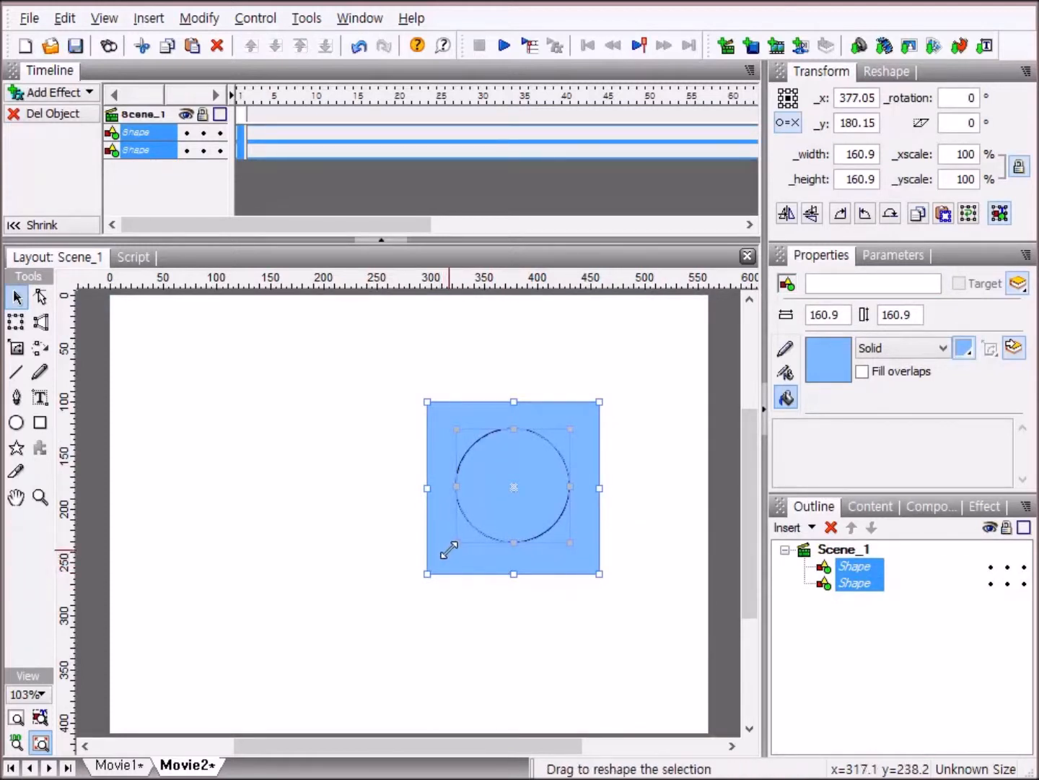
{"action": "right_click", "coordinate": [473, 533]}
{"action": "mouse_move", "coordinate": [605, 425]}
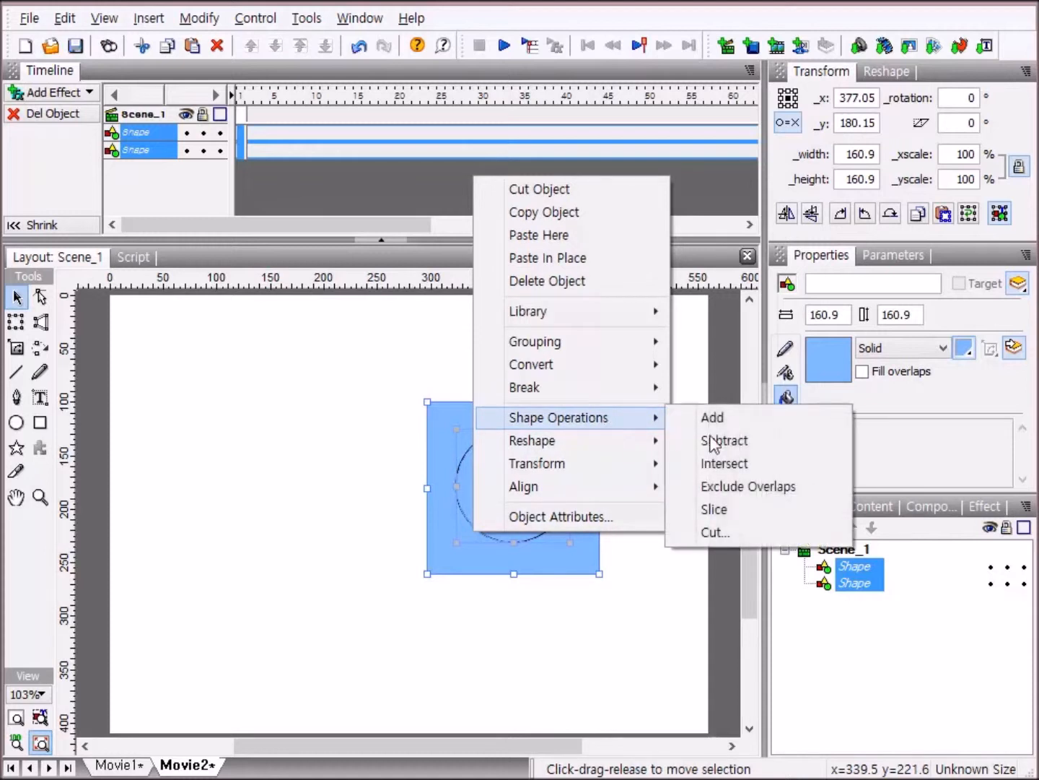
{"action": "left_click", "coordinate": [735, 535]}
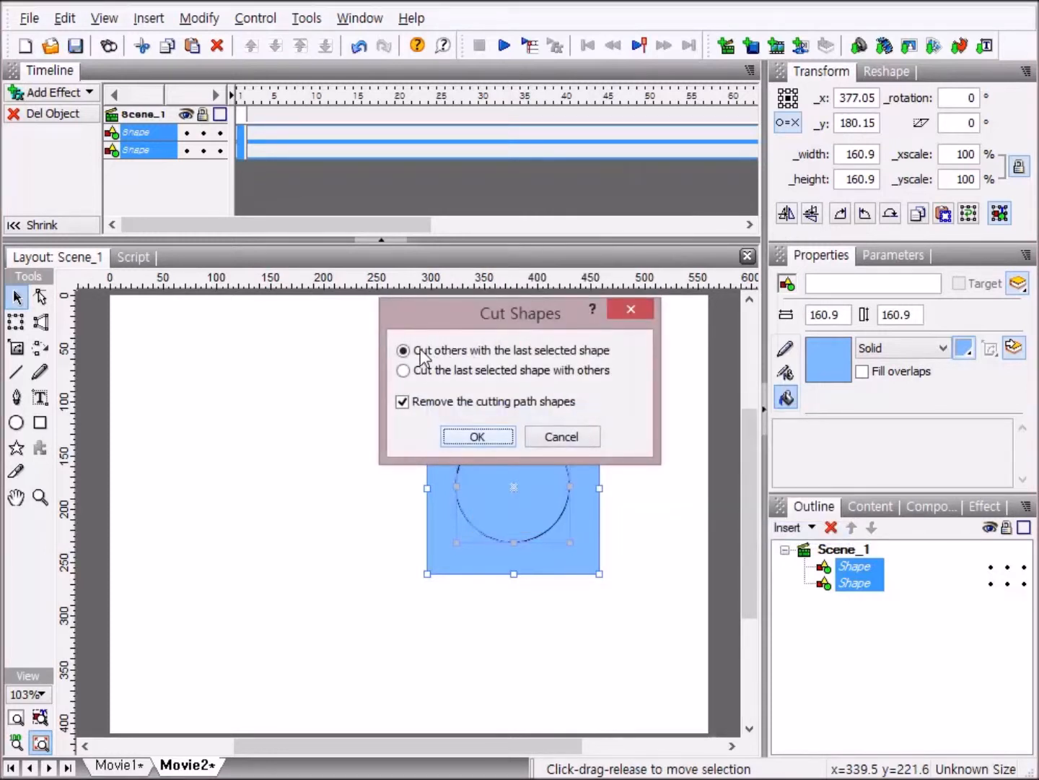
{"action": "left_click", "coordinate": [404, 371]}
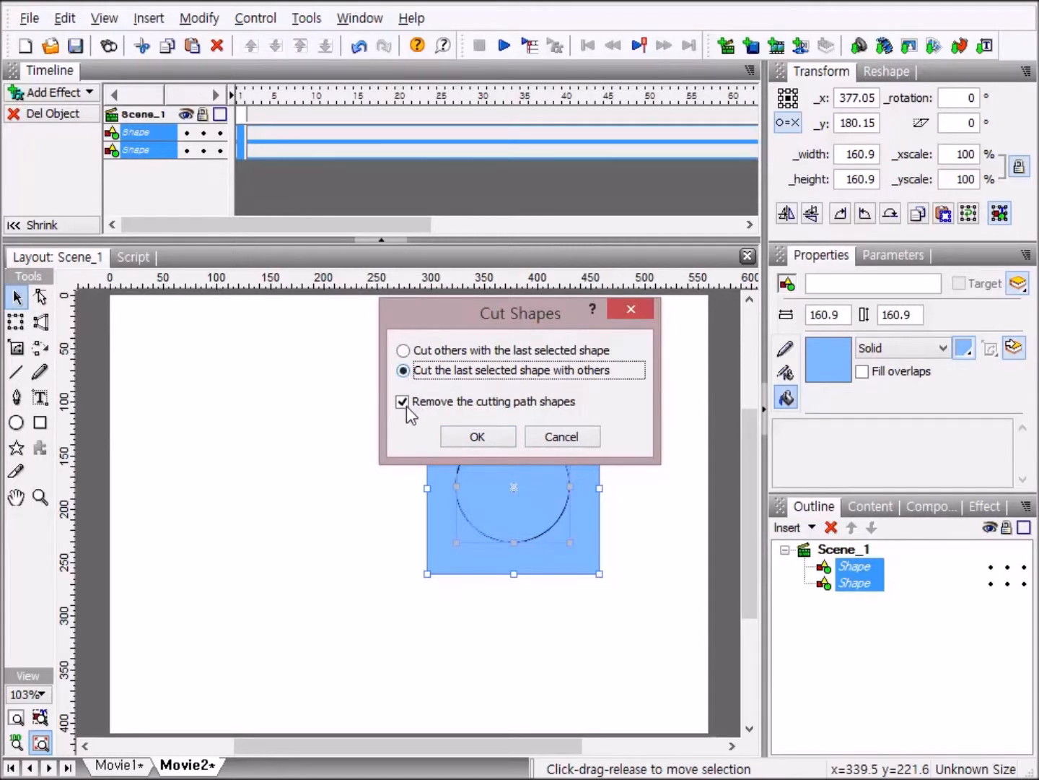
{"action": "left_click", "coordinate": [508, 443]}
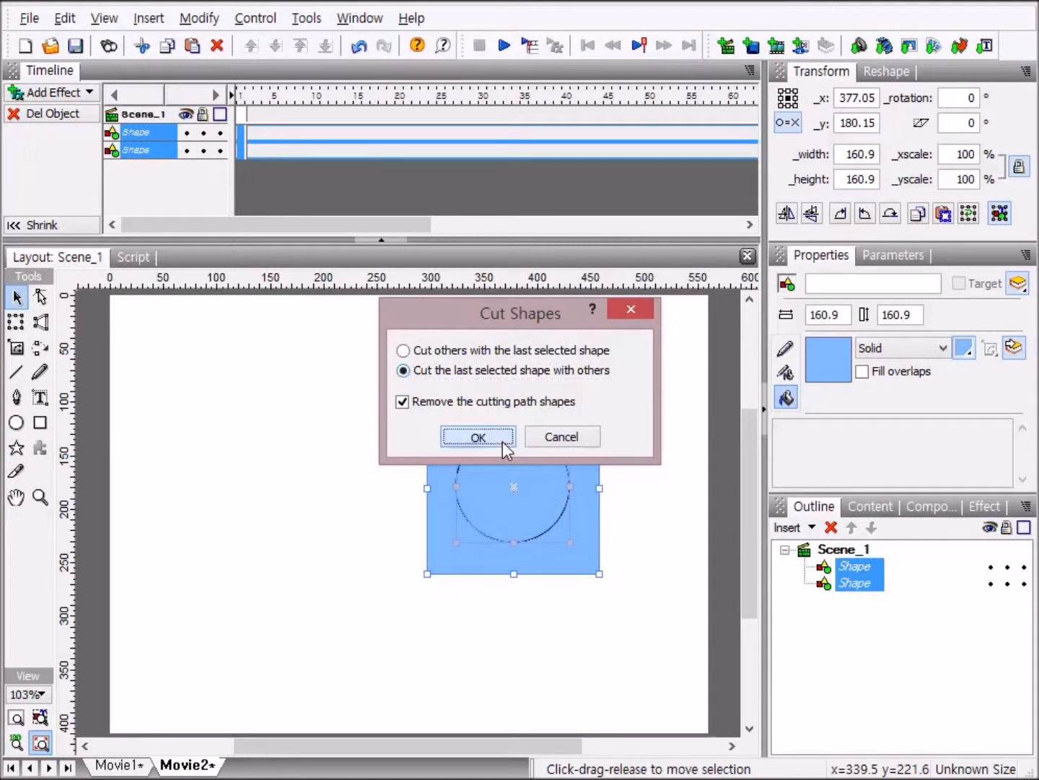
Step: Pull the cut-out circle up and left out of the square to about x 206, y 120, and undo that move
{"action": "left_click", "coordinate": [649, 552]}
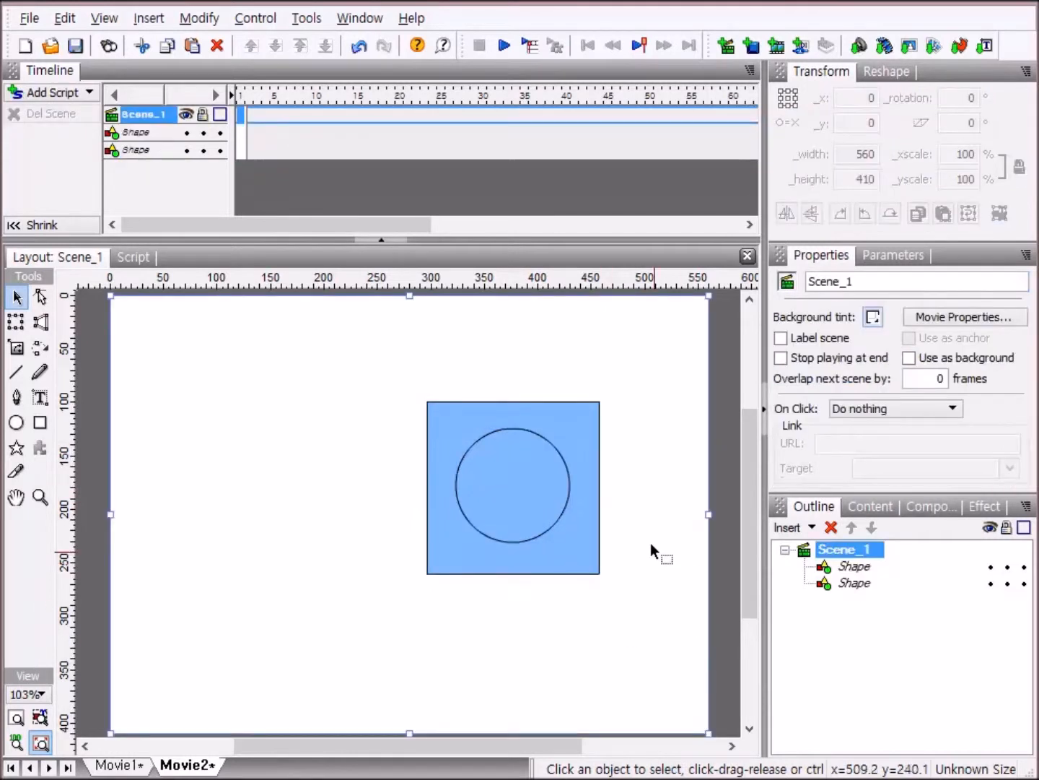
{"action": "left_click", "coordinate": [539, 491]}
{"action": "left_click_drag", "start_coordinate": [539, 491], "coordinate": [346, 420]}
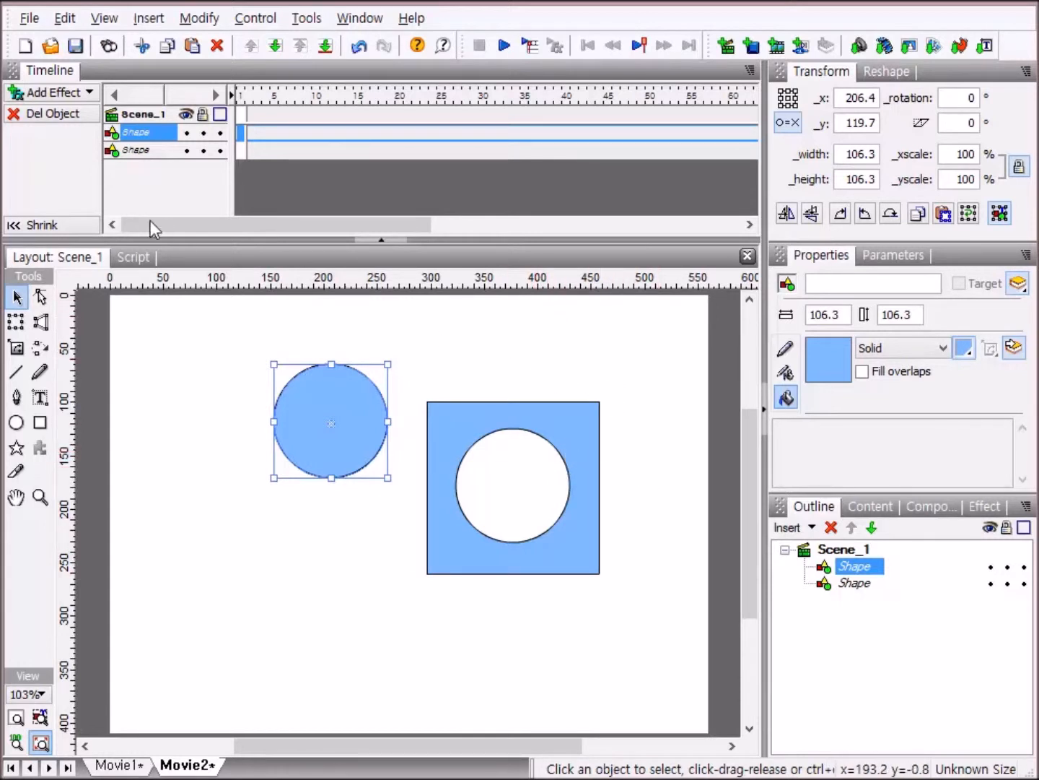
{"action": "left_click", "coordinate": [358, 49]}
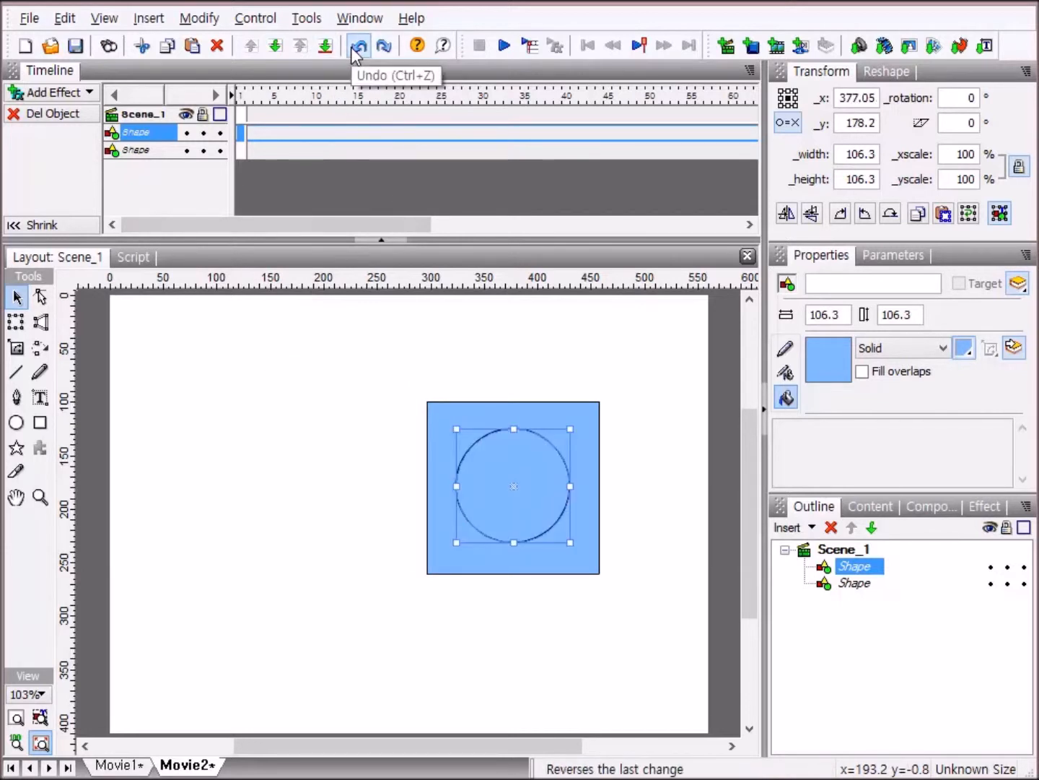
Step: Undo the last cut and the circle's earlier placement, and move the circle inside the square again
{"action": "left_click", "coordinate": [352, 48]}
{"action": "left_click", "coordinate": [353, 48]}
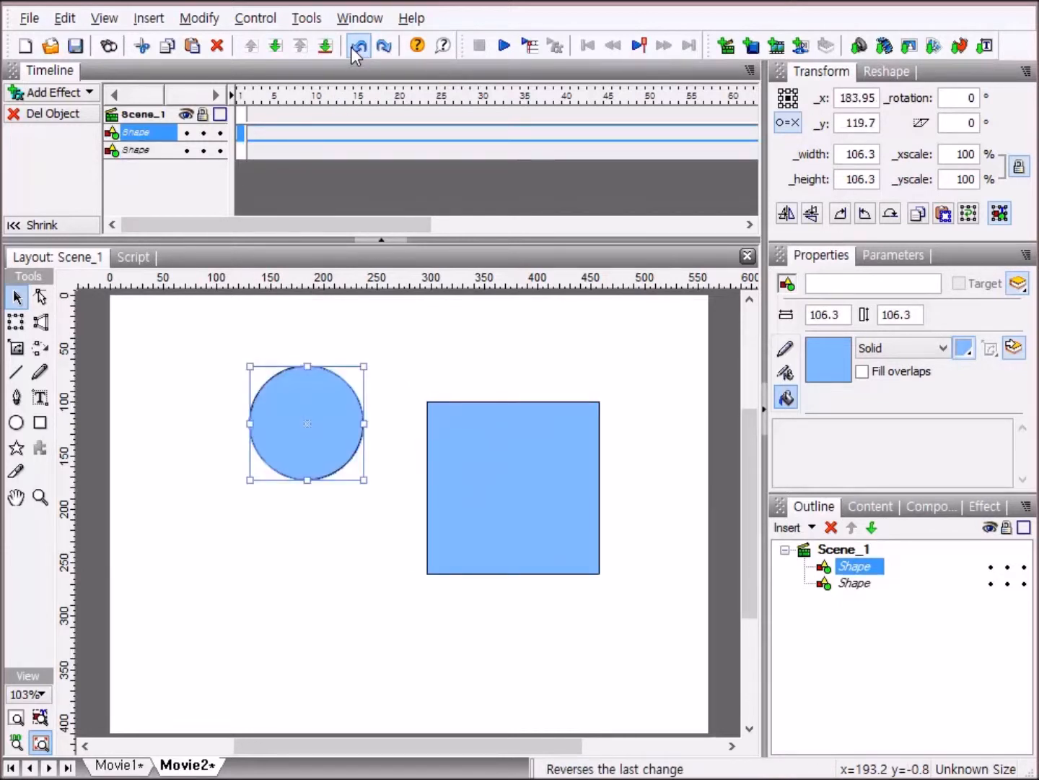
{"action": "left_click_drag", "start_coordinate": [335, 411], "coordinate": [550, 472]}
Step: Select the circle and square and cut the last selected shape with others, keeping the cutting path shapes
{"action": "left_click_drag", "start_coordinate": [429, 393], "coordinate": [652, 633]}
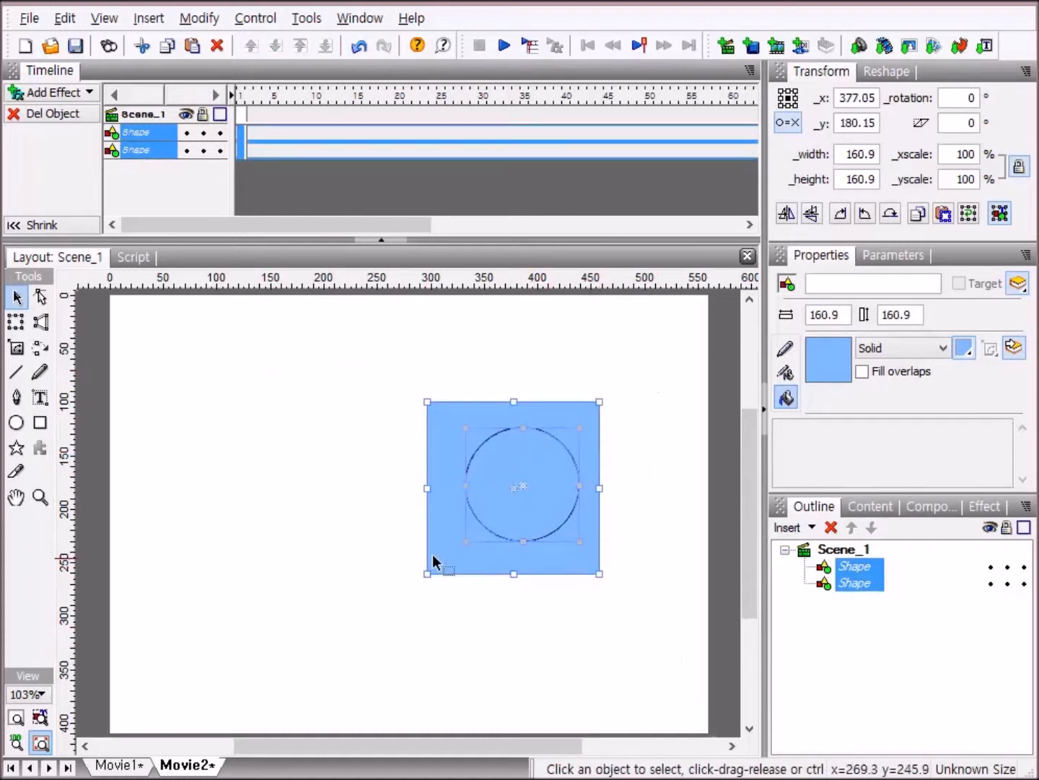
{"action": "right_click", "coordinate": [476, 523]}
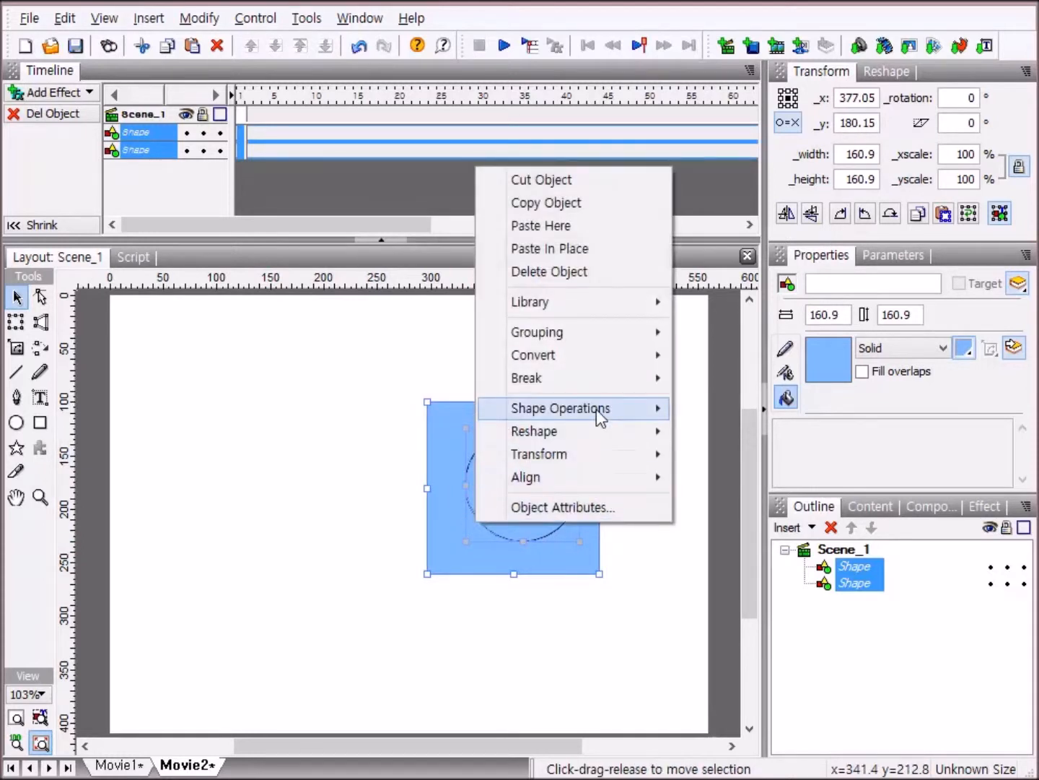
{"action": "mouse_move", "coordinate": [628, 409]}
{"action": "left_click", "coordinate": [713, 528]}
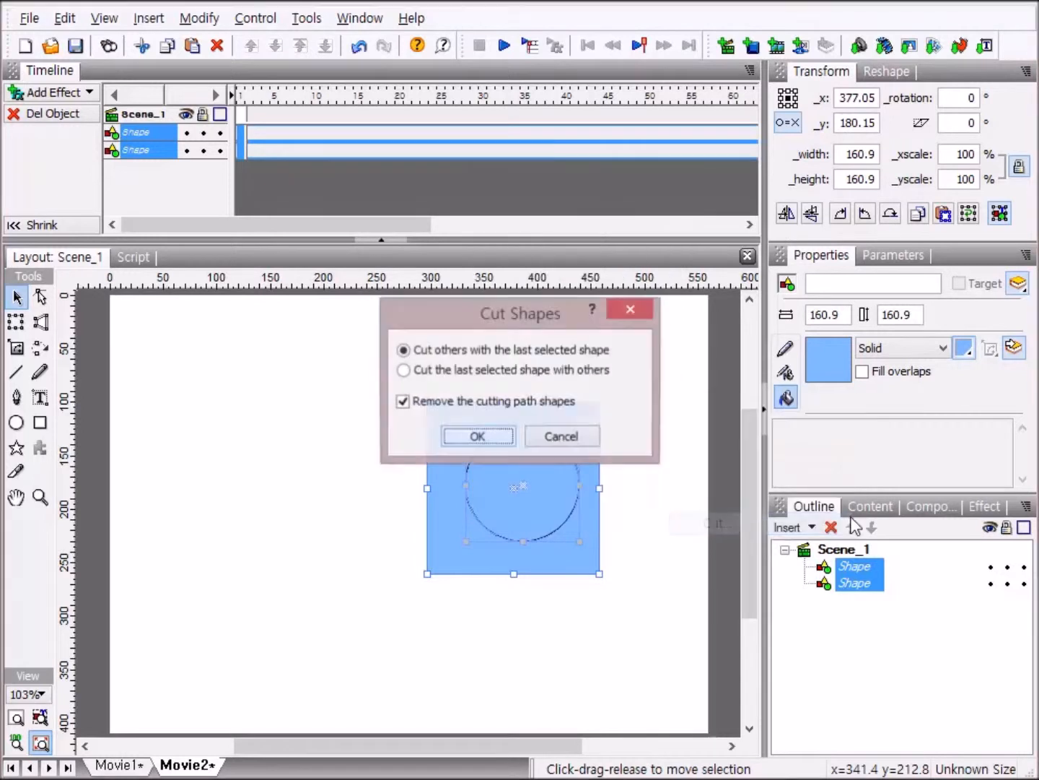
{"action": "left_click", "coordinate": [412, 373]}
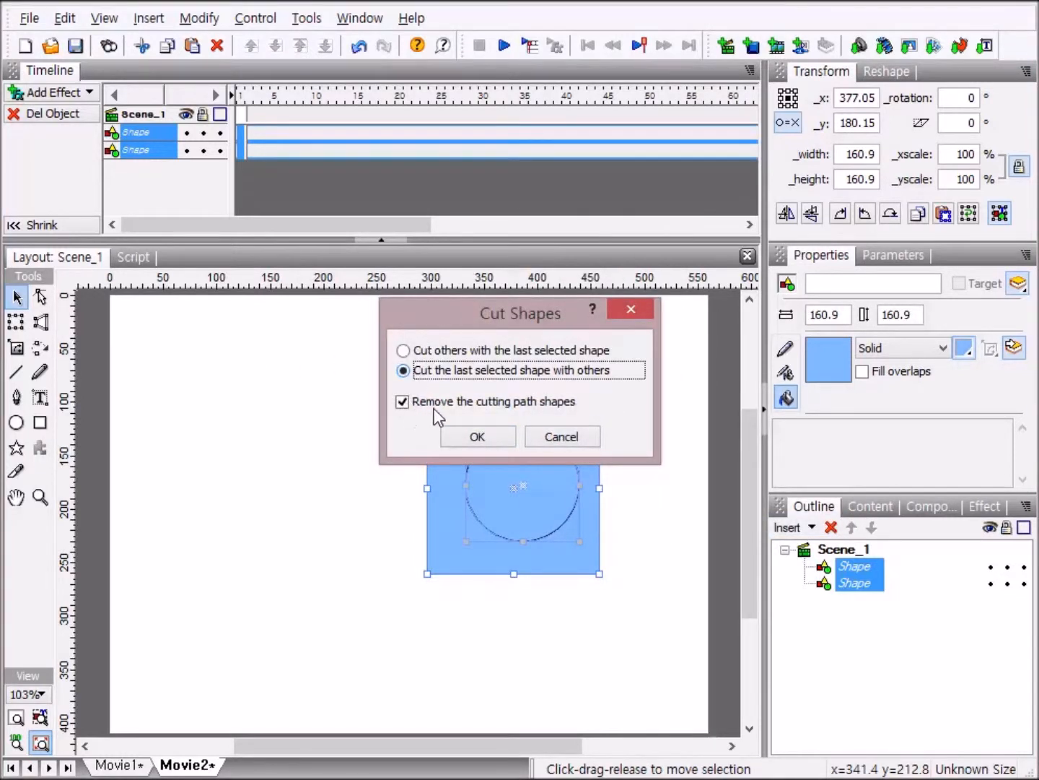
{"action": "left_click", "coordinate": [402, 402]}
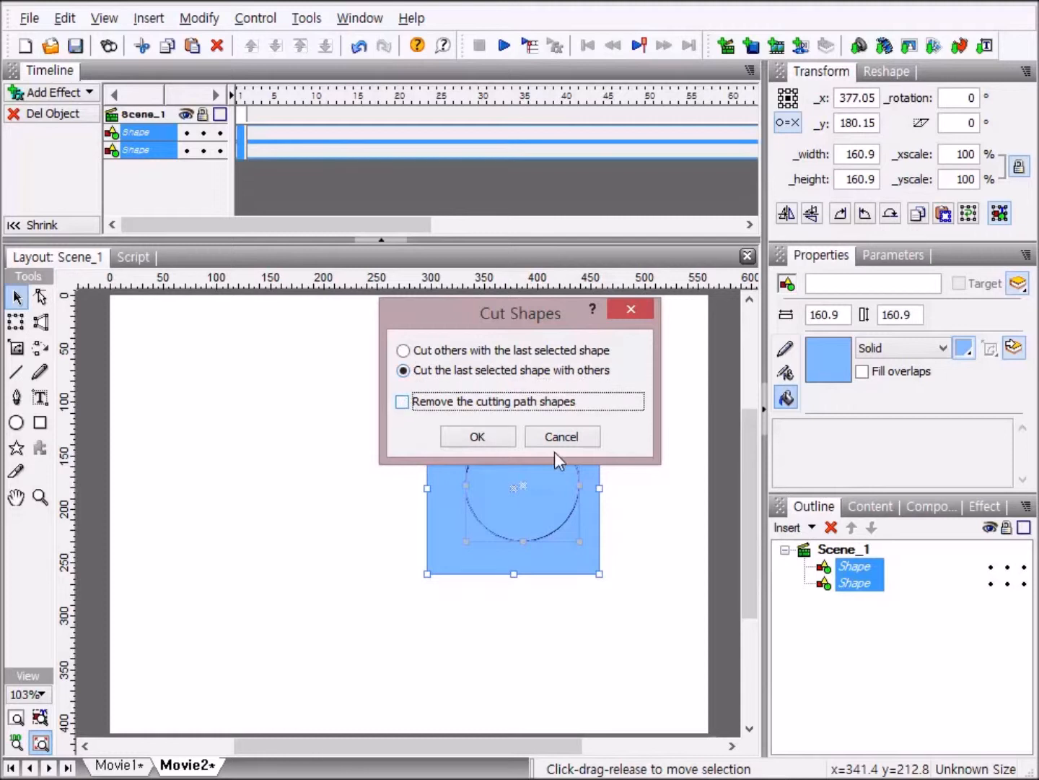
{"action": "left_click", "coordinate": [484, 433]}
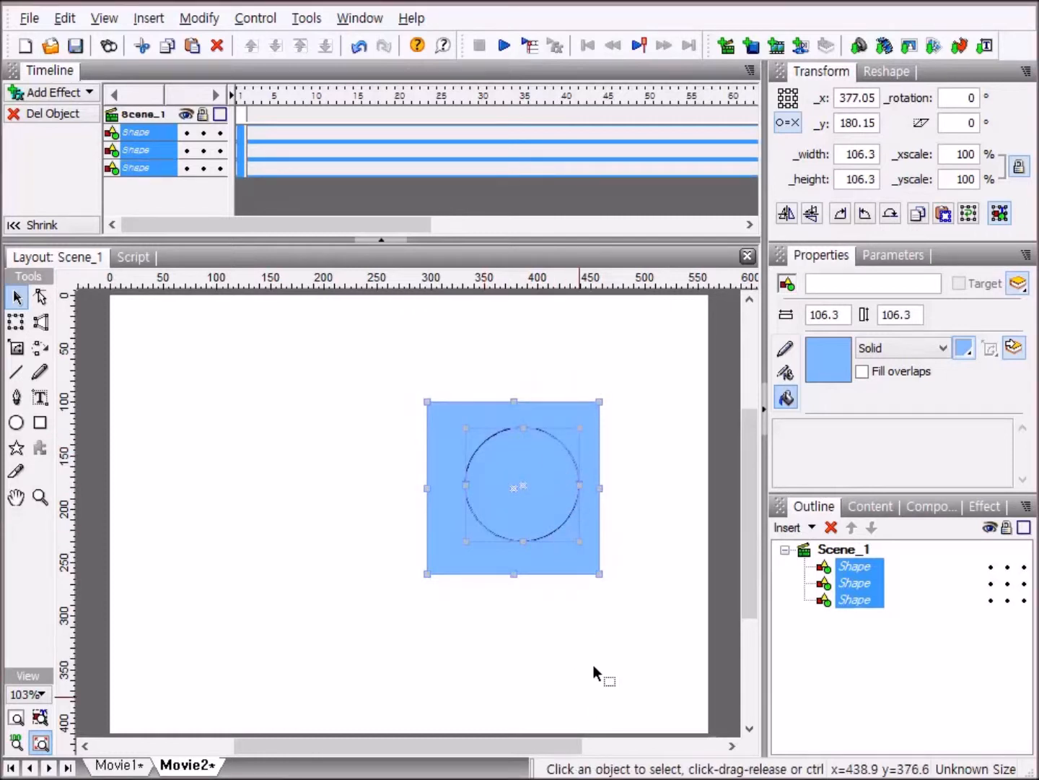
Step: Move all three shapes together to the upper left of the canvas, return them toward its middle, and deselect them
{"action": "left_click_drag", "start_coordinate": [549, 462], "coordinate": [262, 388]}
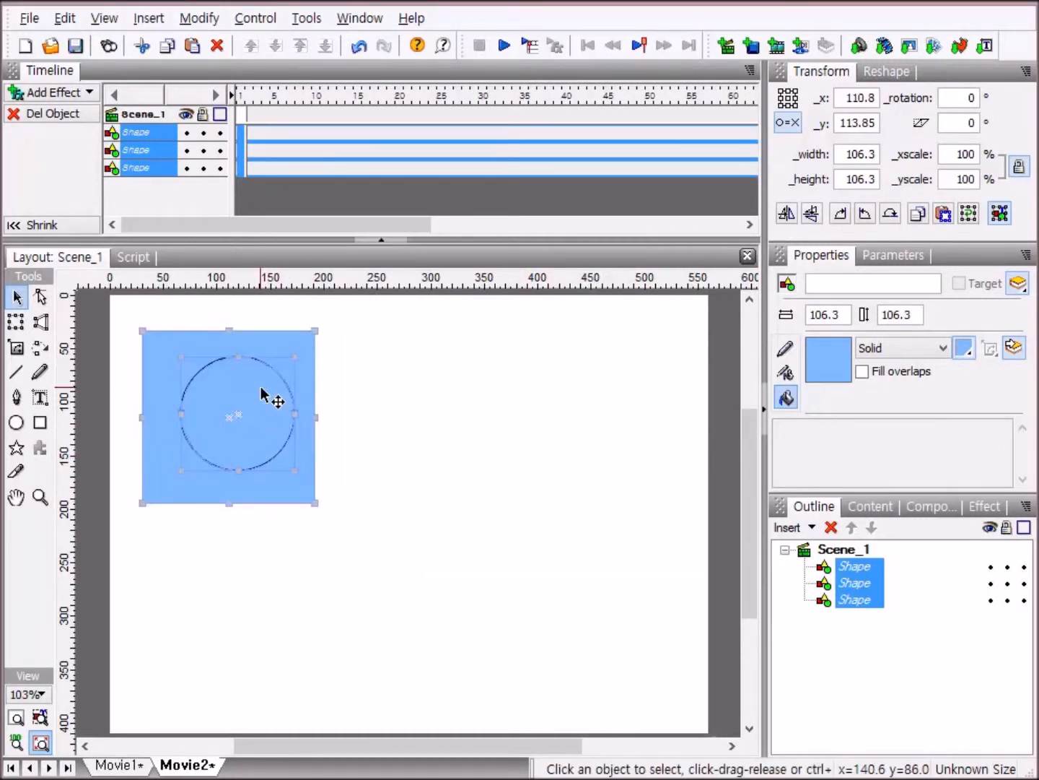
{"action": "left_click_drag", "start_coordinate": [265, 412], "coordinate": [477, 465]}
{"action": "left_click", "coordinate": [598, 525]}
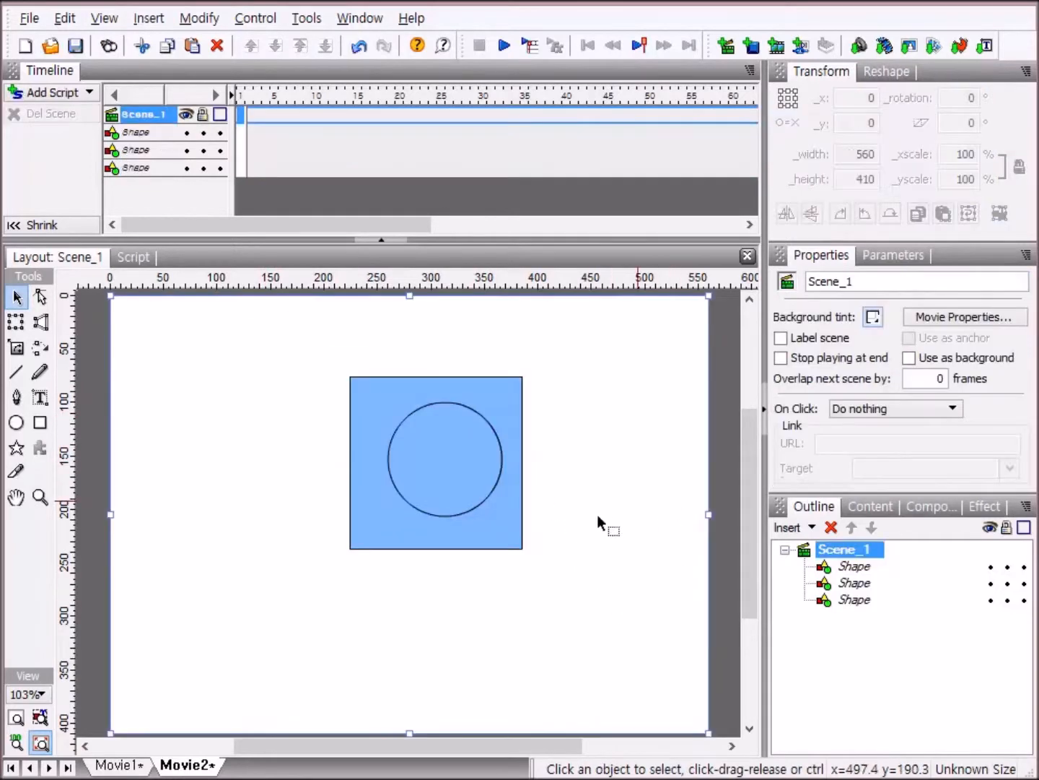
Step: Pull the top circle out to the square's upper left and the second circle to its upper right, about x 470, y 85
{"action": "left_click_drag", "start_coordinate": [459, 484], "coordinate": [231, 411]}
{"action": "left_click", "coordinate": [454, 467]}
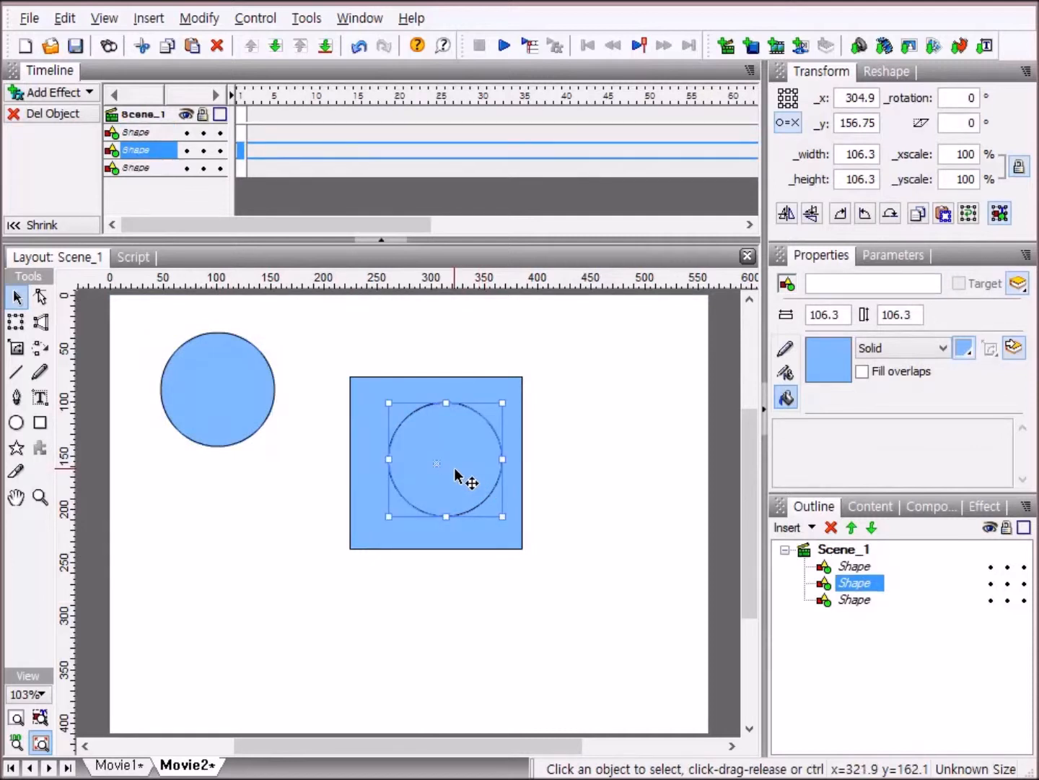
{"action": "left_click_drag", "start_coordinate": [454, 467], "coordinate": [631, 396]}
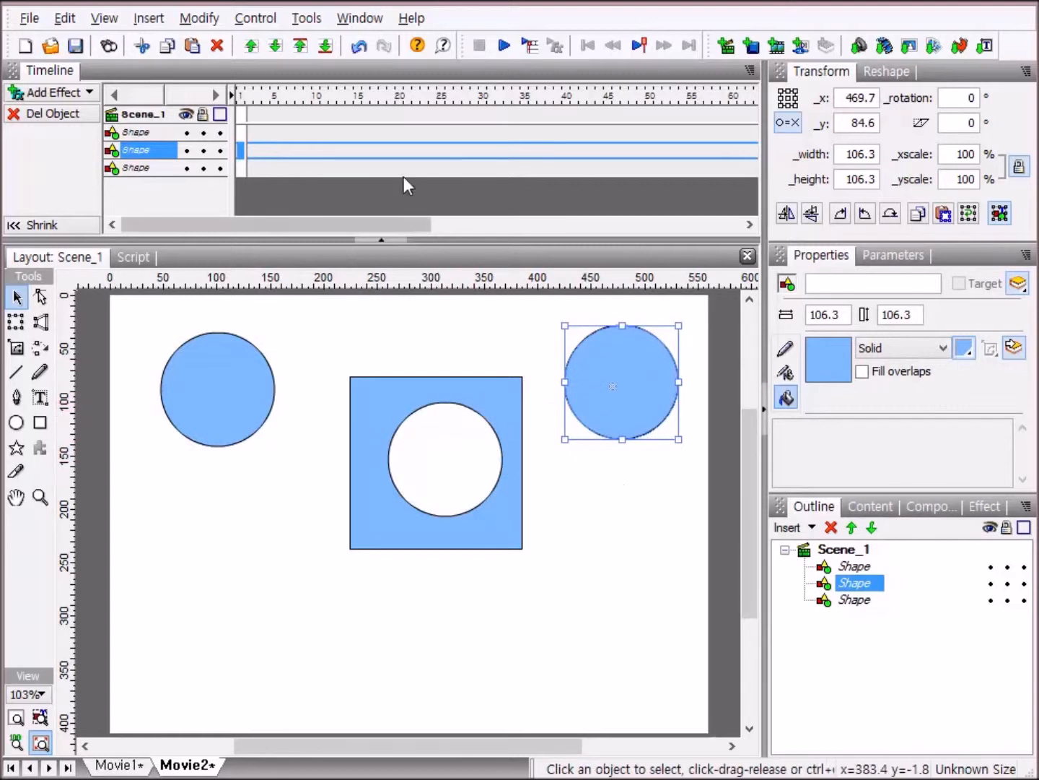
Step: Undo the moves of the separated shapes, the cut and the circle's move into the square
{"action": "left_click", "coordinate": [358, 48]}
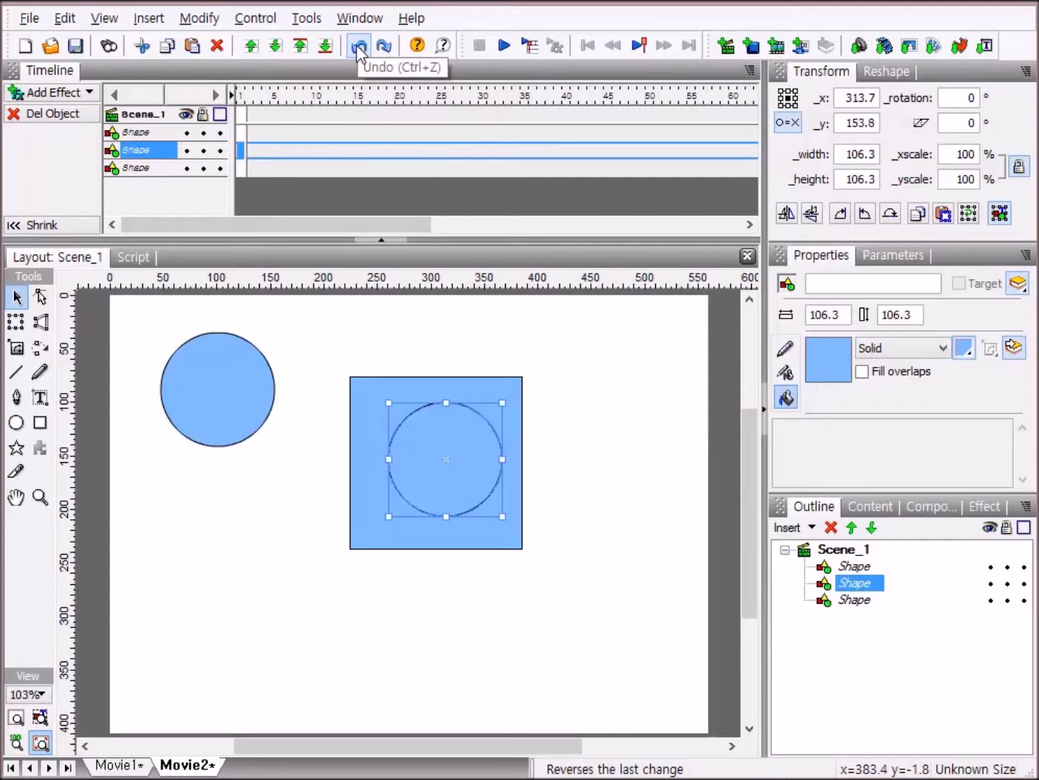
{"action": "left_click", "coordinate": [358, 47]}
{"action": "left_click", "coordinate": [358, 47]}
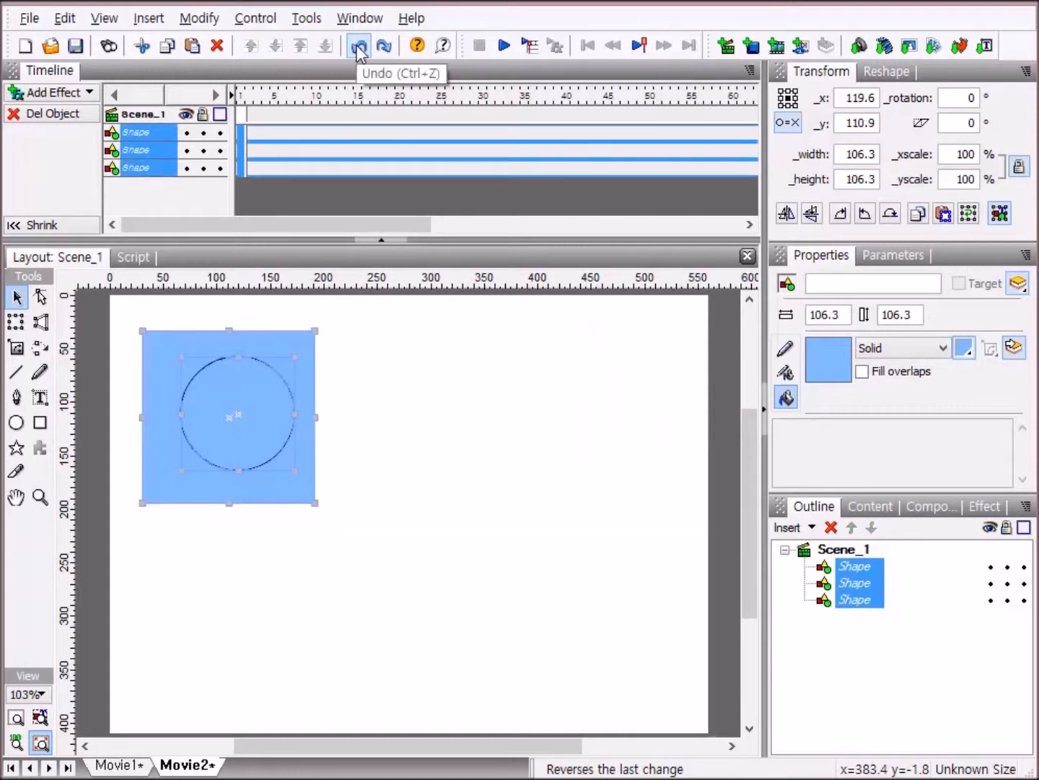
{"action": "left_click", "coordinate": [358, 48]}
{"action": "left_click", "coordinate": [358, 47]}
{"action": "key", "text": "ctrl+y"}
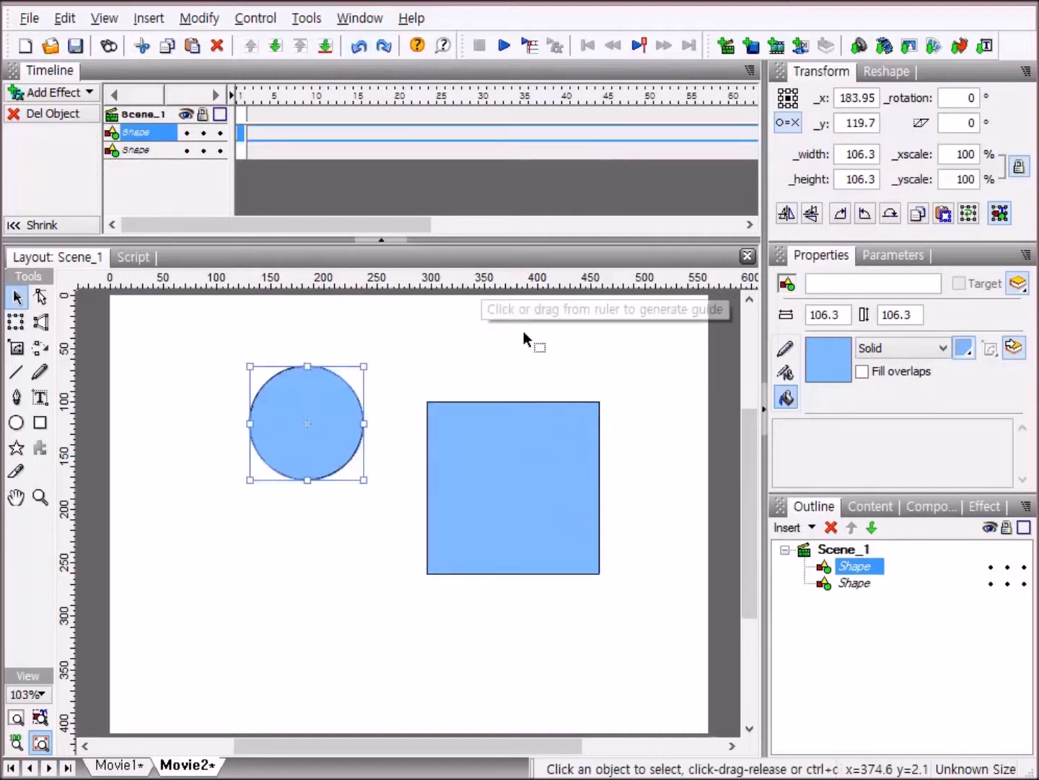